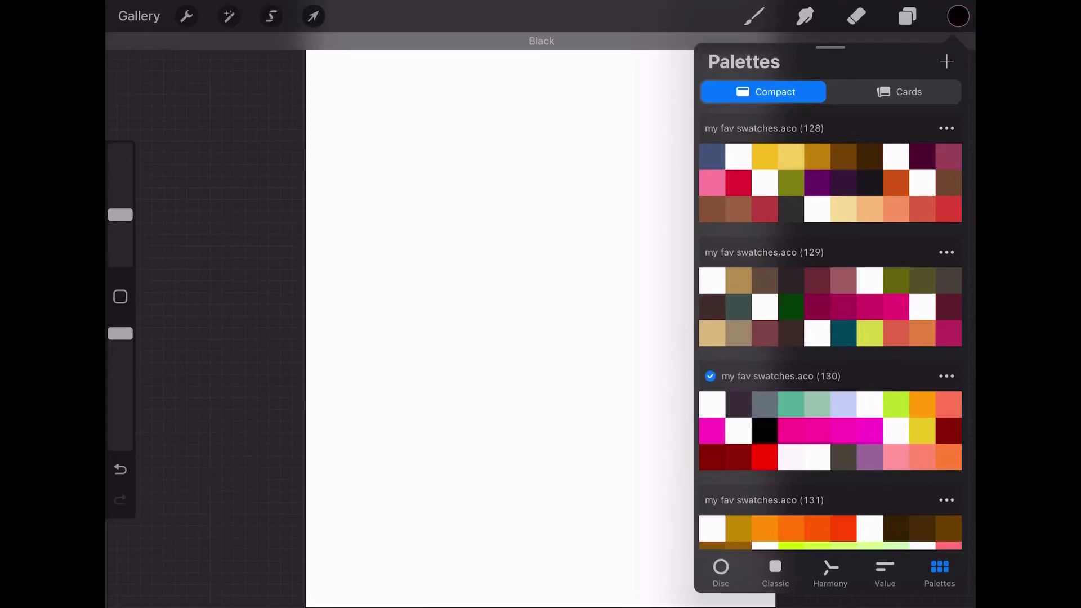
Step: Draw a circular QuickShape head guide and sketch the forehead and hairline lines
left_click(755, 16)
mouse_move(456, 169)
left_mouse_down()
mouse_move(498, 118)
mouse_move(403, 179)
left_mouse_up()
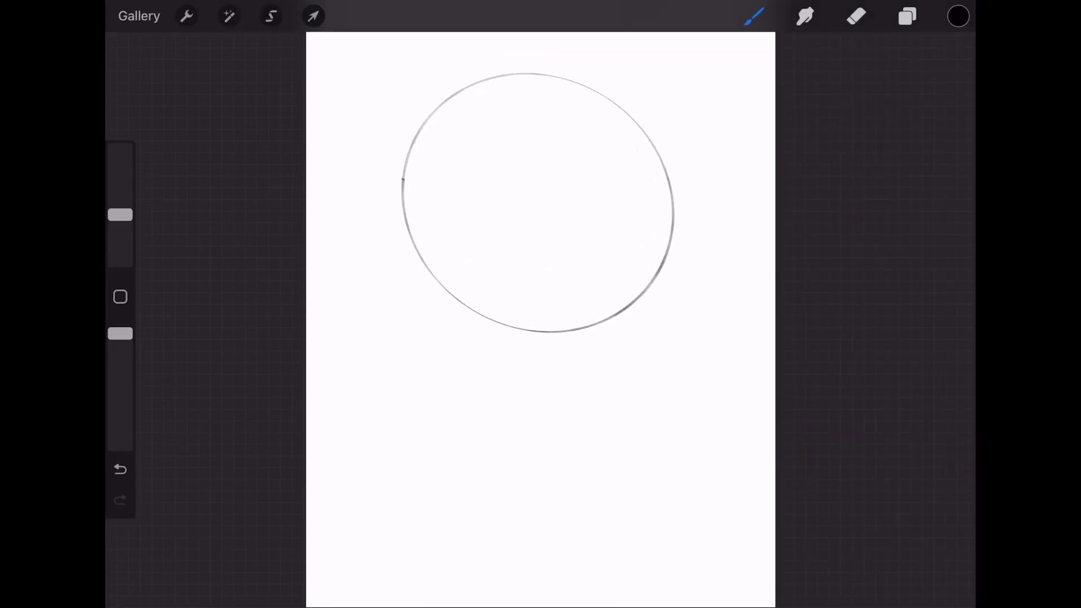
left_click_drag(622, 115, 662, 178)
mouse_move(611, 97)
left_mouse_down()
mouse_move(652, 158)
mouse_move(586, 172)
mouse_move(521, 265)
left_mouse_up()
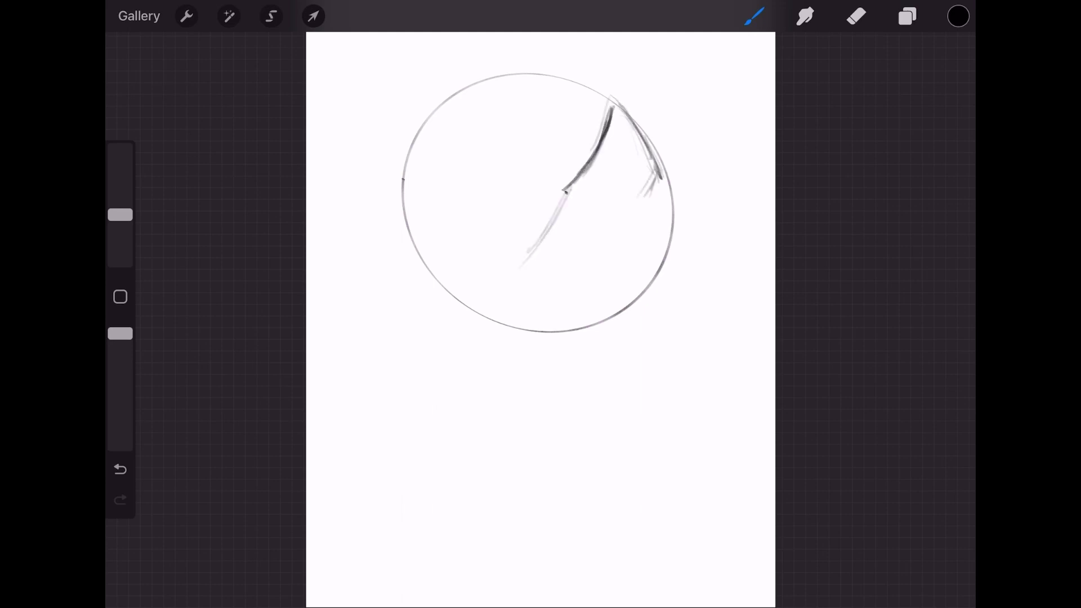
mouse_move(621, 112)
left_mouse_down()
mouse_move(658, 175)
mouse_move(629, 190)
mouse_move(655, 240)
left_mouse_up()
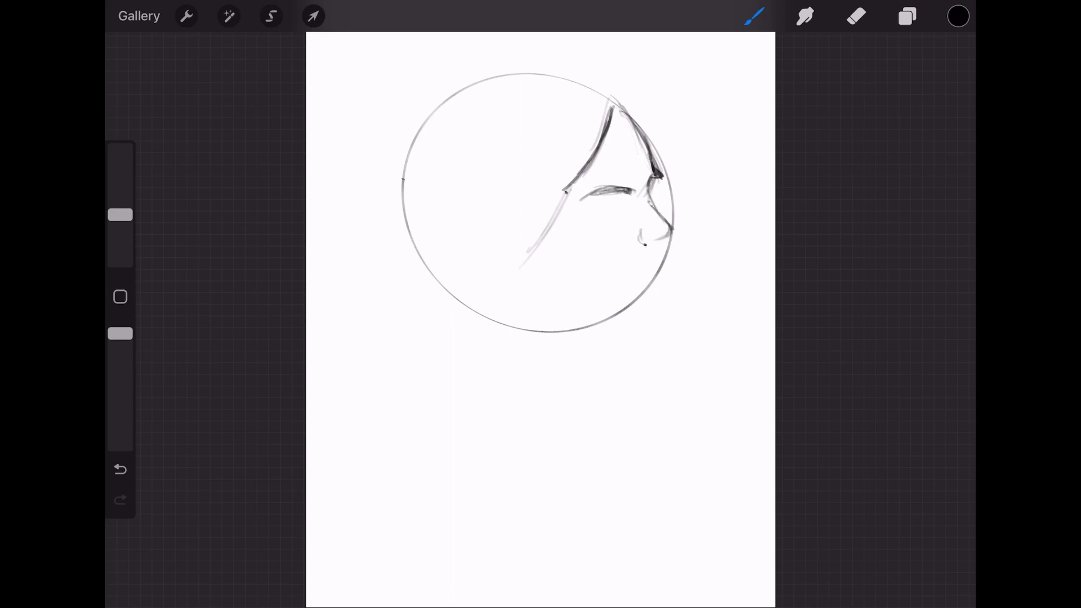
Step: Sketch the eye with a lower eyelid and extend the eyebrow toward the hairline
left_click(623, 201)
mouse_move(583, 219)
left_mouse_down()
mouse_move(624, 204)
mouse_move(622, 195)
mouse_move(624, 209)
left_mouse_up()
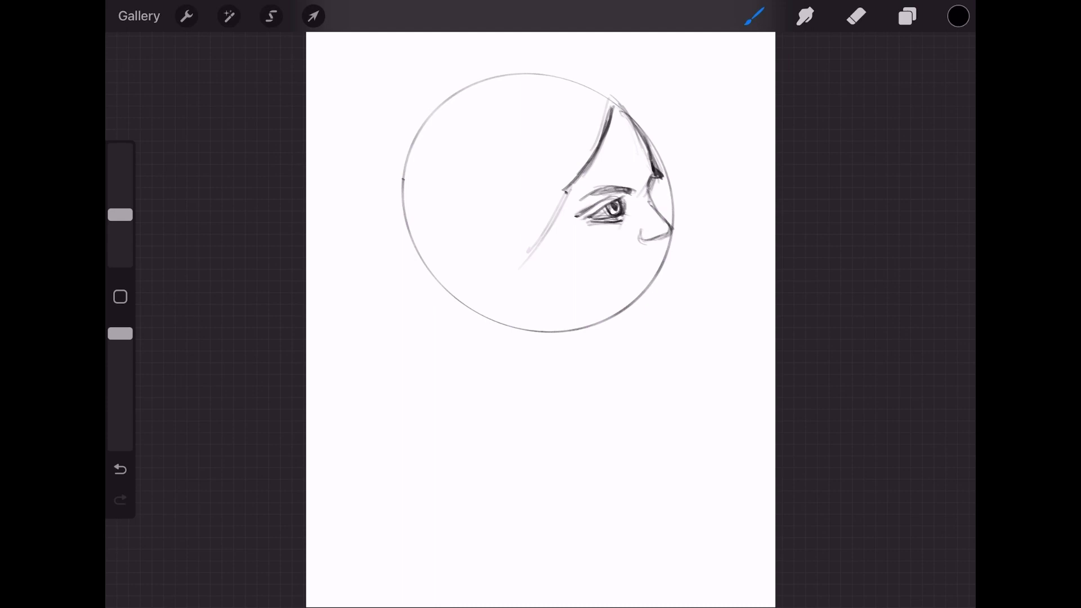
left_click_drag(588, 190, 629, 186)
left_click_drag(551, 219, 593, 186)
left_click_drag(562, 200, 627, 185)
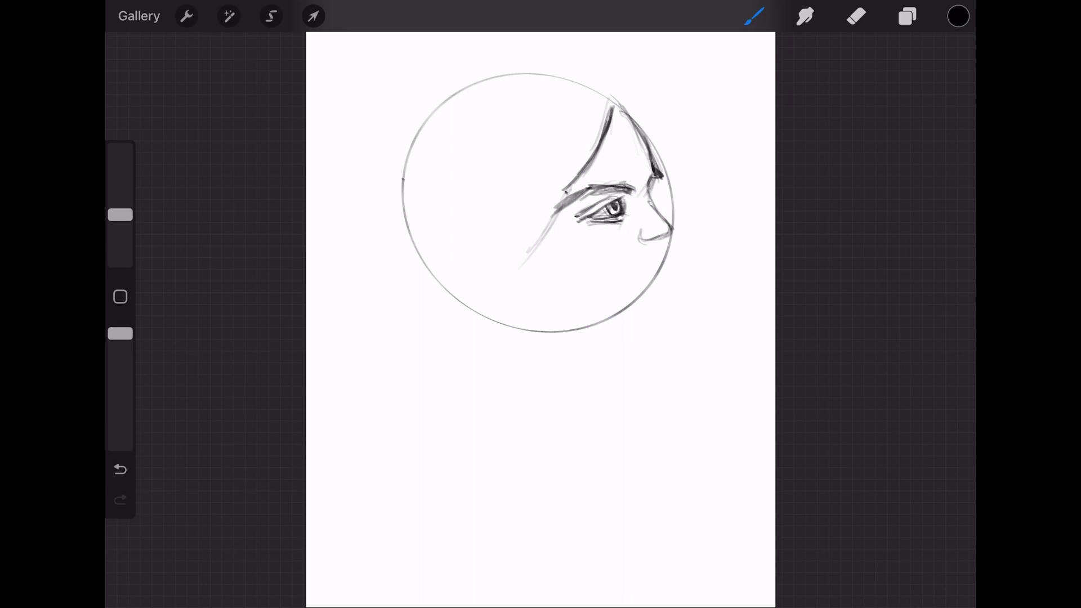
left_click_drag(577, 220, 612, 206)
left_click_drag(592, 216, 619, 201)
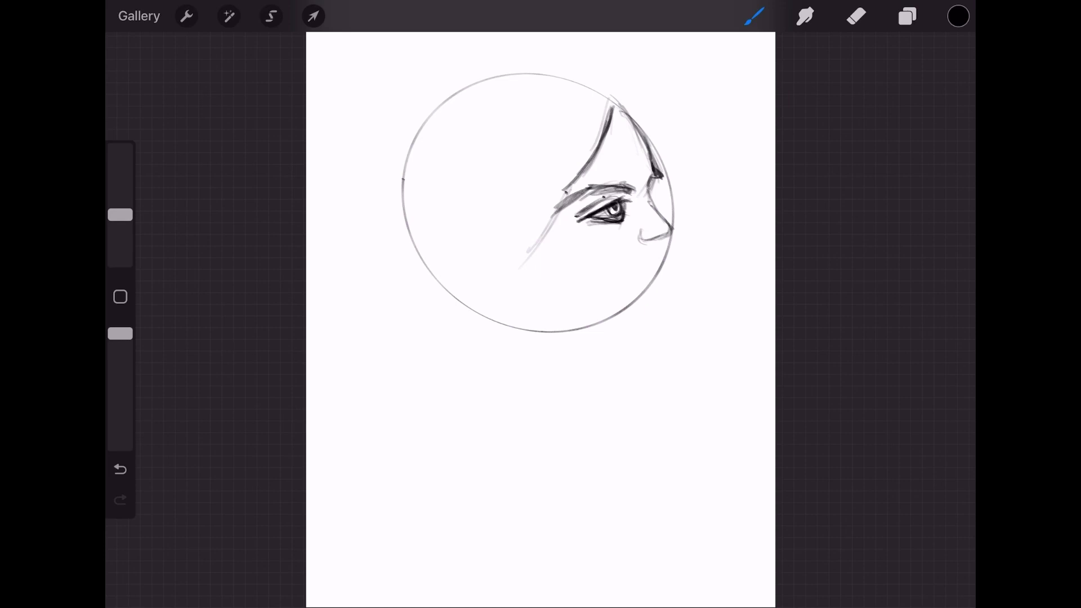
Step: Erase the rough upper eyebrow strokes and redraw the eyebrow and upper eyelid
left_click(856, 16)
left_click_drag(563, 203, 634, 186)
left_click(755, 16)
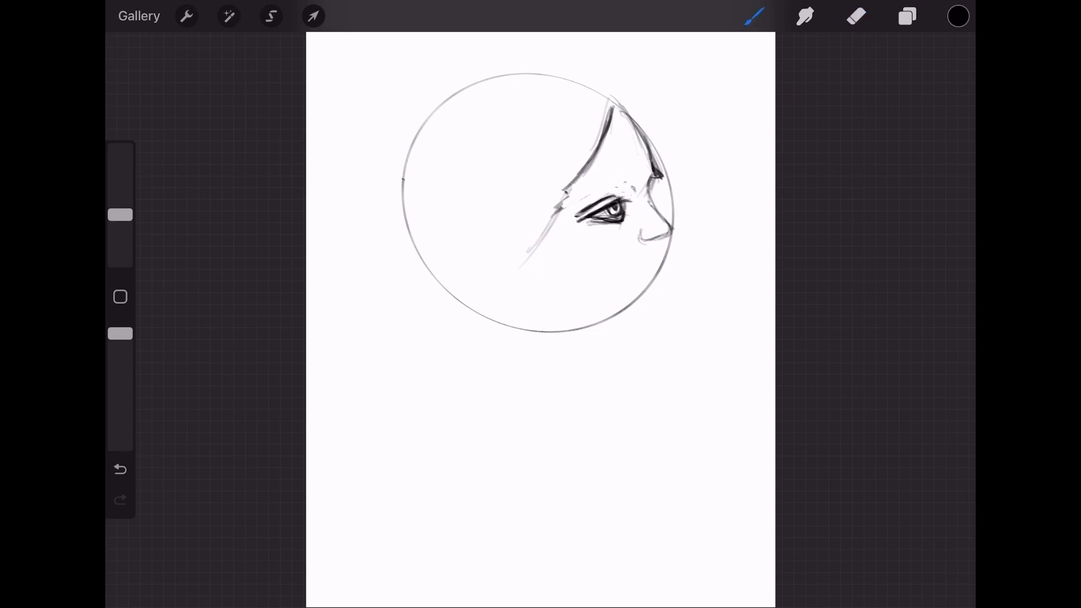
mouse_move(569, 217)
left_mouse_down()
mouse_move(619, 192)
mouse_move(622, 172)
left_mouse_up()
mouse_move(609, 179)
left_mouse_down()
mouse_move(632, 170)
mouse_move(548, 215)
left_mouse_up()
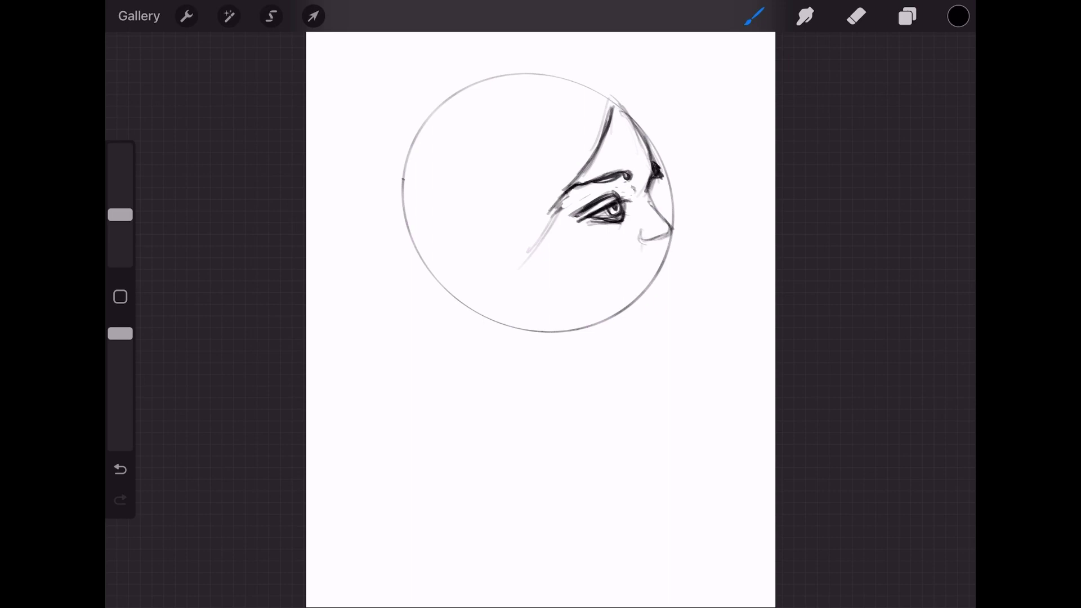
Step: Sketch the nose bridge, removing a stray mark, then the lips and chin curve
left_click_drag(648, 193, 680, 251)
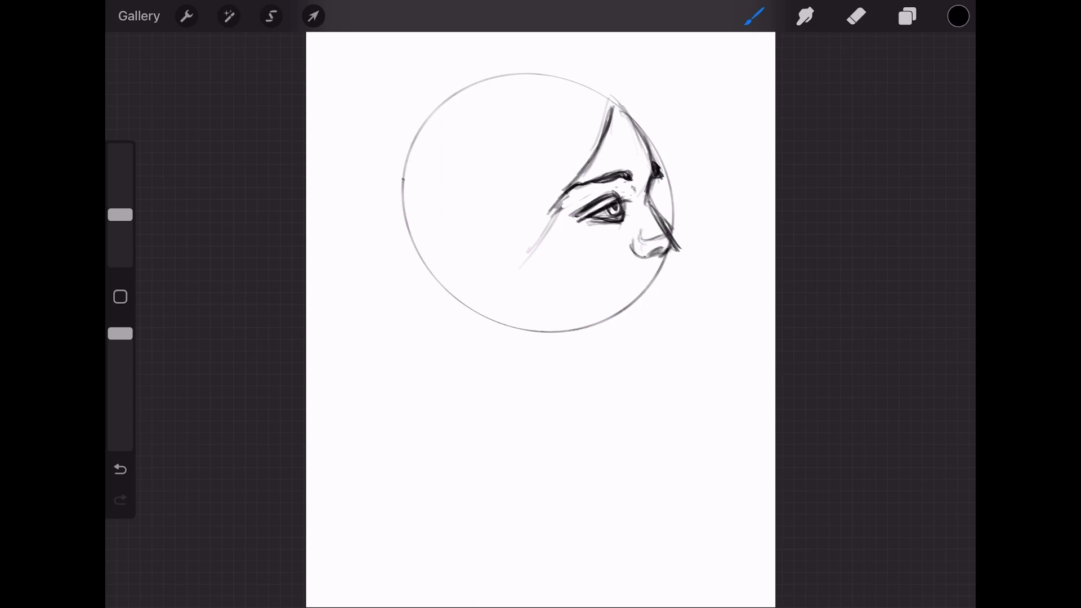
key("e")
left_click_drag(663, 212, 673, 231)
key("b")
left_click_drag(649, 174, 669, 242)
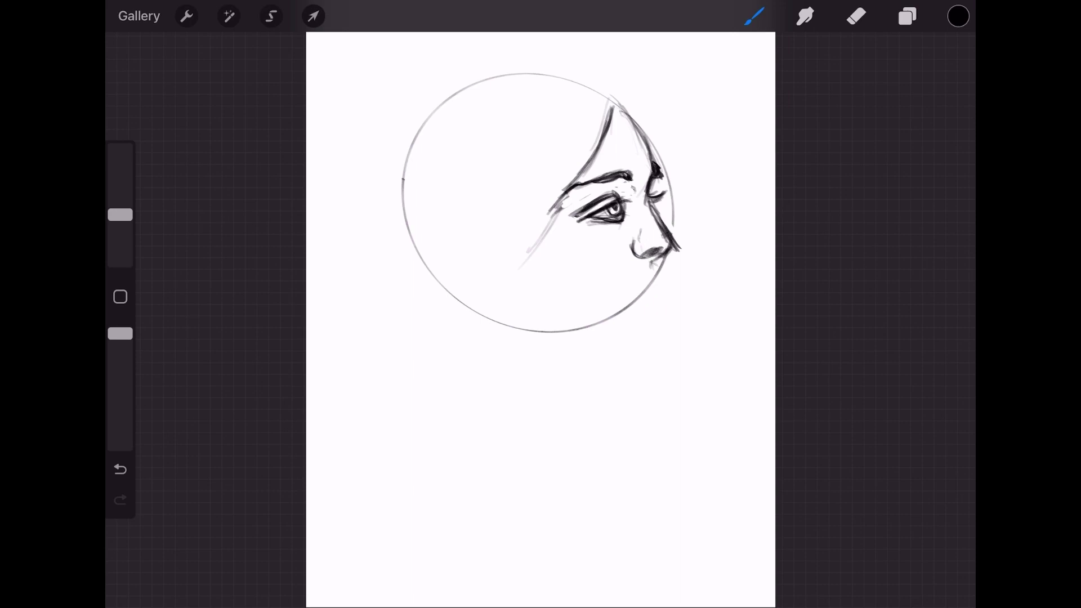
left_click_drag(656, 276, 616, 297)
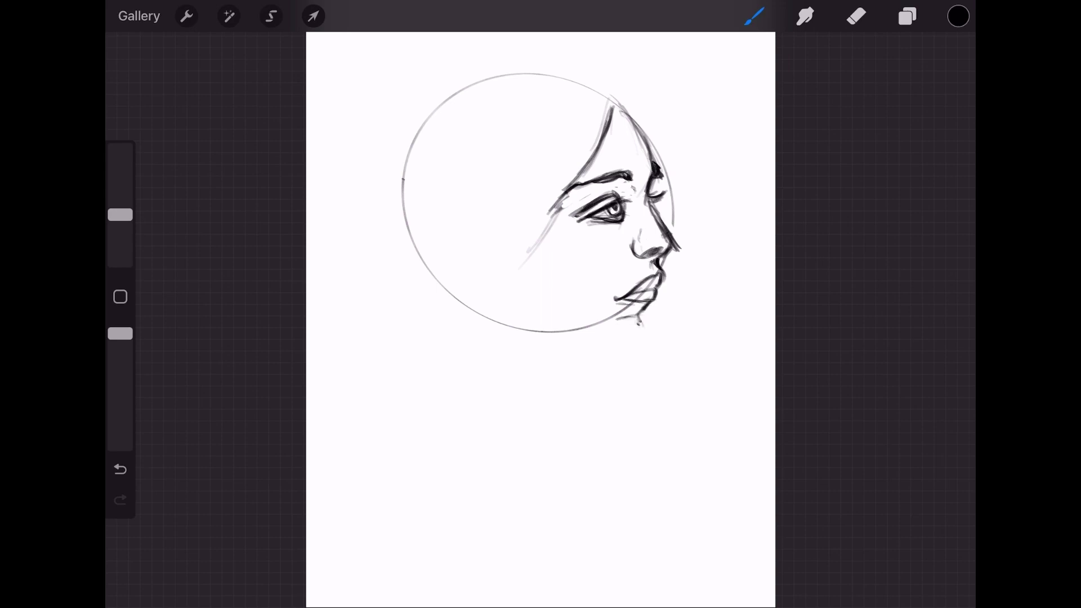
mouse_move(642, 300)
left_mouse_down()
mouse_move(645, 327)
mouse_move(621, 349)
left_mouse_up()
Step: Erase the old hairline strokes and redraw the hairline down to the jaw
left_click(857, 15)
left_click_drag(608, 113, 546, 228)
left_click_drag(611, 107, 601, 146)
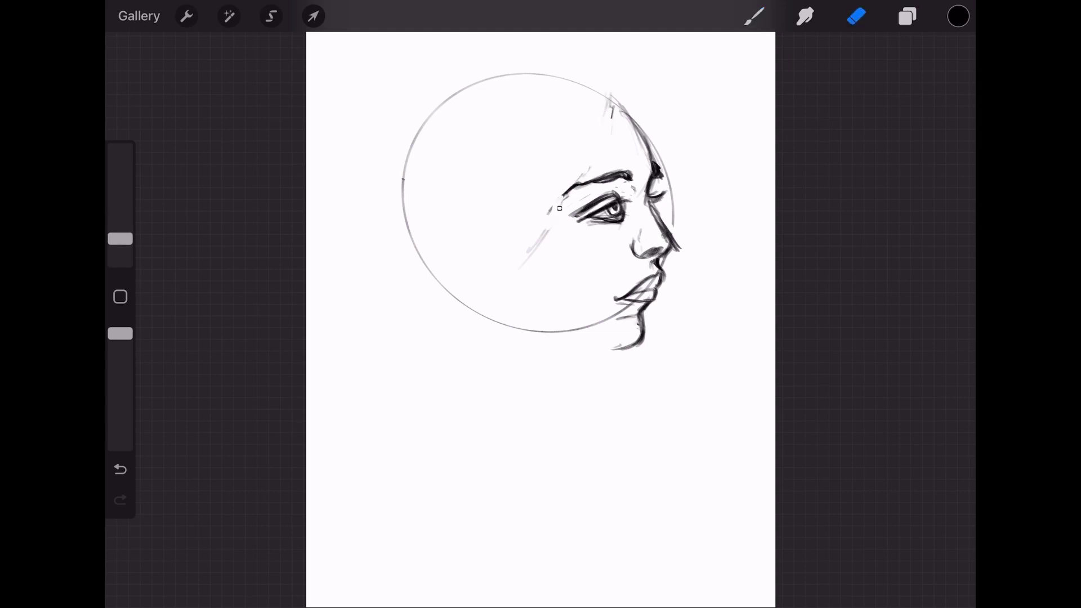
left_click_drag(551, 208, 540, 245)
left_click(754, 16)
mouse_move(606, 93)
left_mouse_down()
mouse_move(600, 132)
mouse_move(552, 186)
mouse_move(506, 272)
left_mouse_up()
mouse_move(538, 228)
left_mouse_down()
mouse_move(484, 278)
mouse_move(521, 283)
mouse_move(532, 317)
left_mouse_up()
left_click_drag(491, 277, 533, 329)
Step: Draw the jawline from neck to chin, mark the ear, and accent lips and forehead
left_click_drag(615, 297, 647, 282)
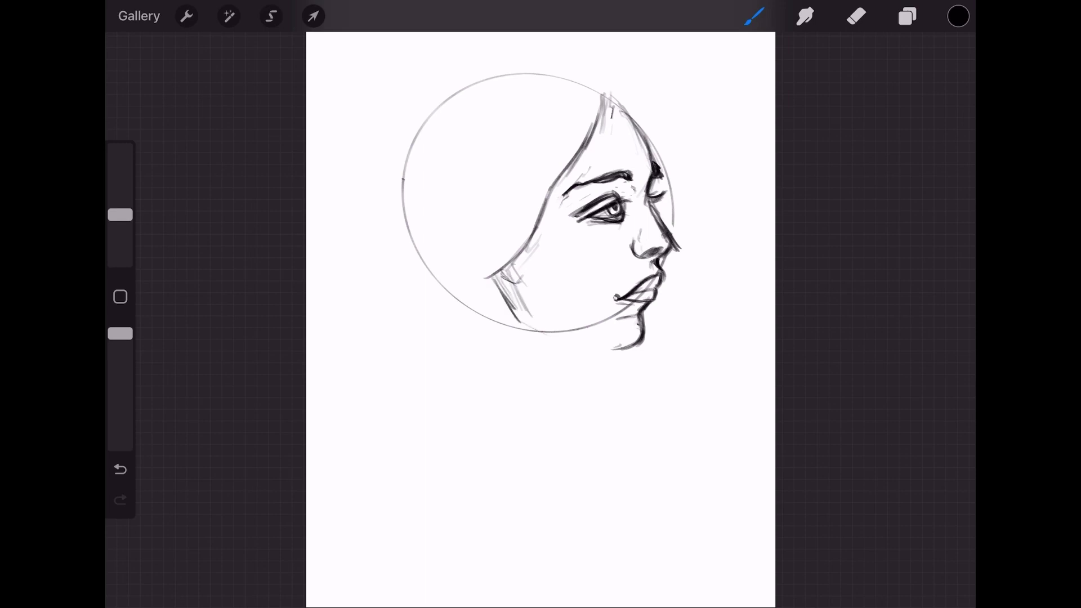
left_click_drag(521, 326, 625, 348)
left_click_drag(499, 278, 554, 341)
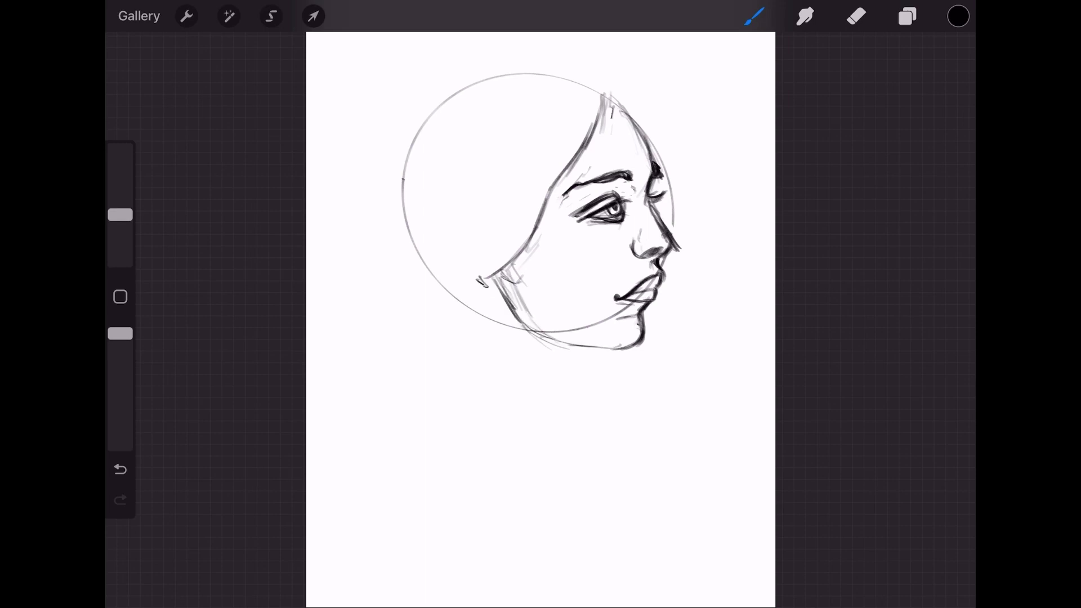
mouse_move(478, 278)
left_mouse_down()
mouse_move(510, 300)
mouse_move(544, 210)
left_mouse_up()
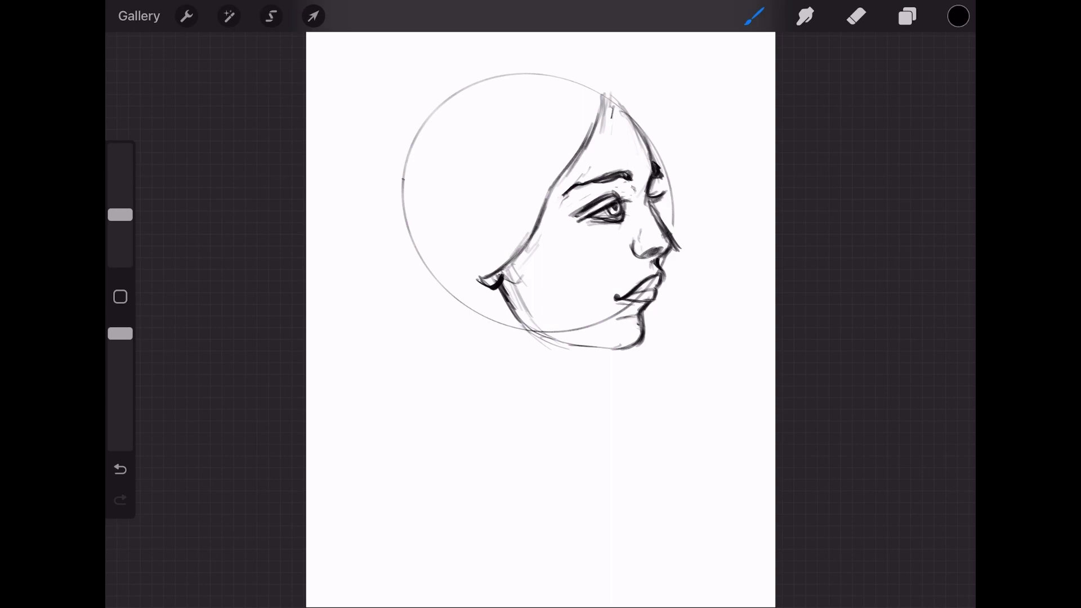
left_click_drag(518, 286, 560, 324)
left_click_drag(515, 288, 611, 342)
left_click_drag(655, 177, 651, 190)
left_click_drag(603, 91, 638, 128)
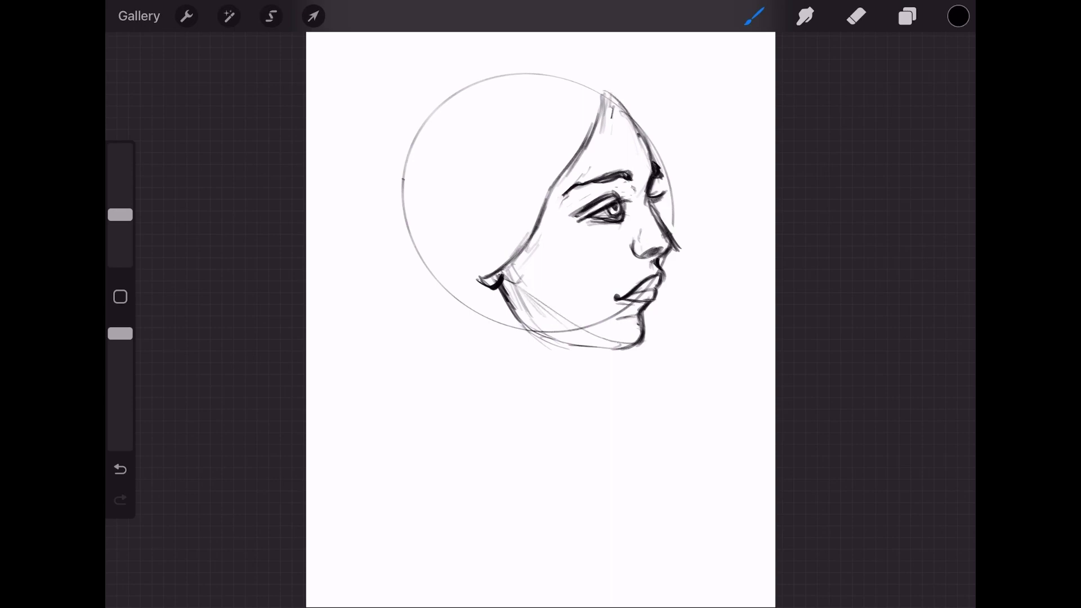
Step: Move the face sketch up and to the right with Transform
left_click(313, 15)
left_click_drag(526, 225, 560, 201)
left_click(313, 16)
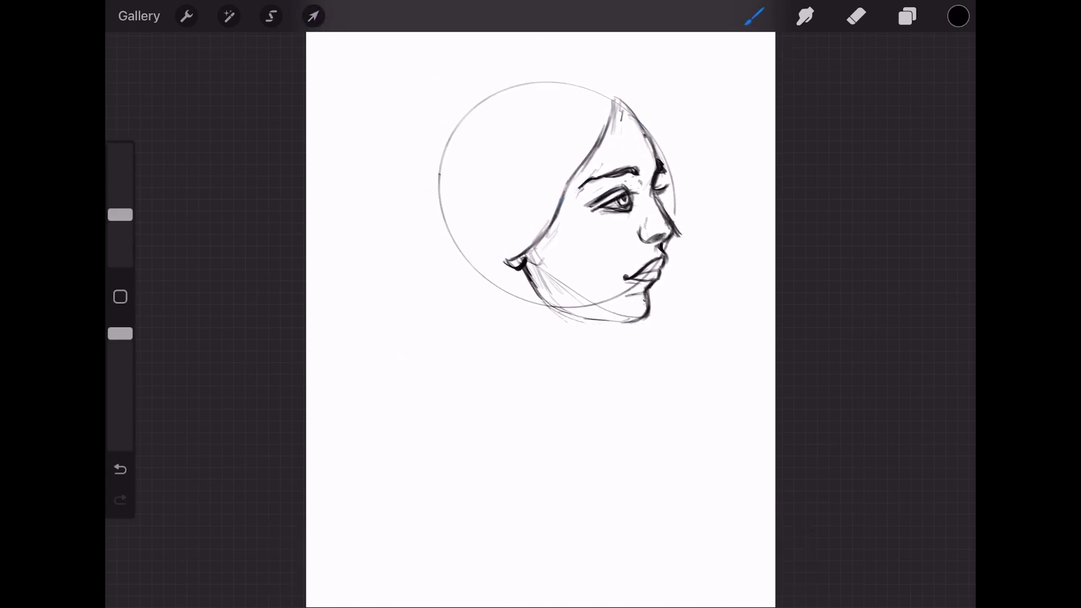
Step: Outline the top and back of the head and start the hair bun
left_click_drag(557, 84, 624, 107)
left_click_drag(569, 79, 622, 103)
left_click_drag(528, 79, 626, 107)
left_click_drag(525, 86, 563, 79)
left_click_drag(498, 97, 559, 80)
mouse_move(452, 129)
left_mouse_down()
mouse_move(548, 82)
mouse_move(438, 144)
left_mouse_up()
mouse_move(533, 79)
left_mouse_down()
mouse_move(418, 205)
mouse_move(453, 150)
left_mouse_up()
mouse_move(460, 133)
left_mouse_down()
mouse_move(404, 211)
mouse_move(414, 243)
left_mouse_up()
Step: Draw the bun curve, the back of the head, and both neck lines
mouse_move(504, 262)
left_mouse_down()
mouse_move(437, 226)
mouse_move(426, 200)
left_mouse_up()
mouse_move(435, 237)
left_mouse_down()
mouse_move(451, 133)
mouse_move(454, 186)
left_mouse_up()
mouse_move(424, 199)
left_mouse_down()
mouse_move(412, 244)
mouse_move(381, 265)
left_mouse_up()
left_click_drag(415, 231, 404, 303)
mouse_move(511, 267)
left_mouse_down()
mouse_move(507, 309)
mouse_move(470, 389)
left_mouse_up()
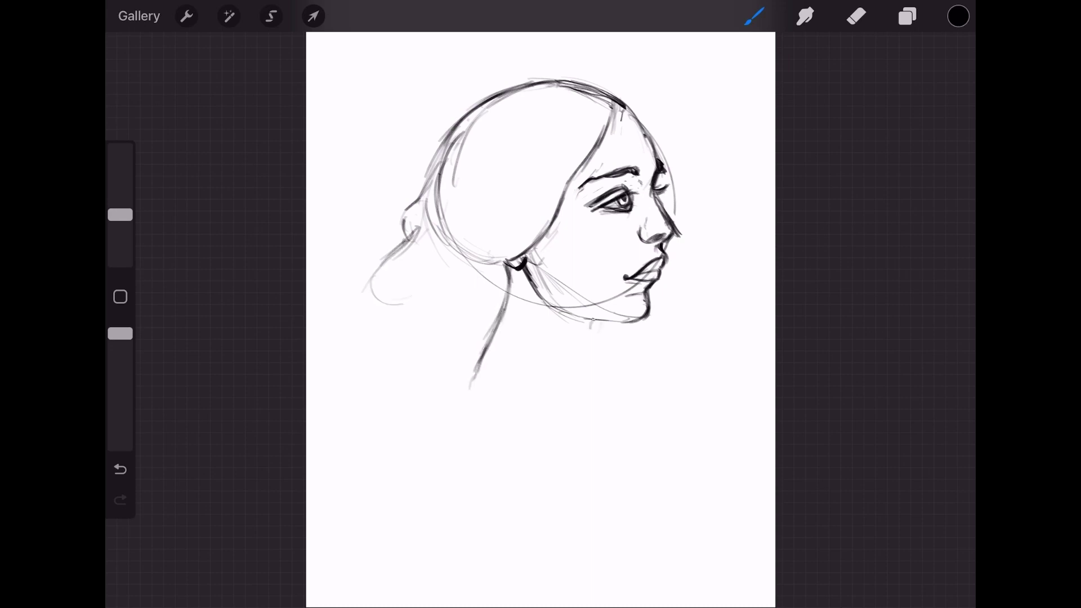
left_click_drag(592, 319, 581, 392)
left_click_drag(513, 271, 456, 410)
left_click_drag(591, 325, 580, 382)
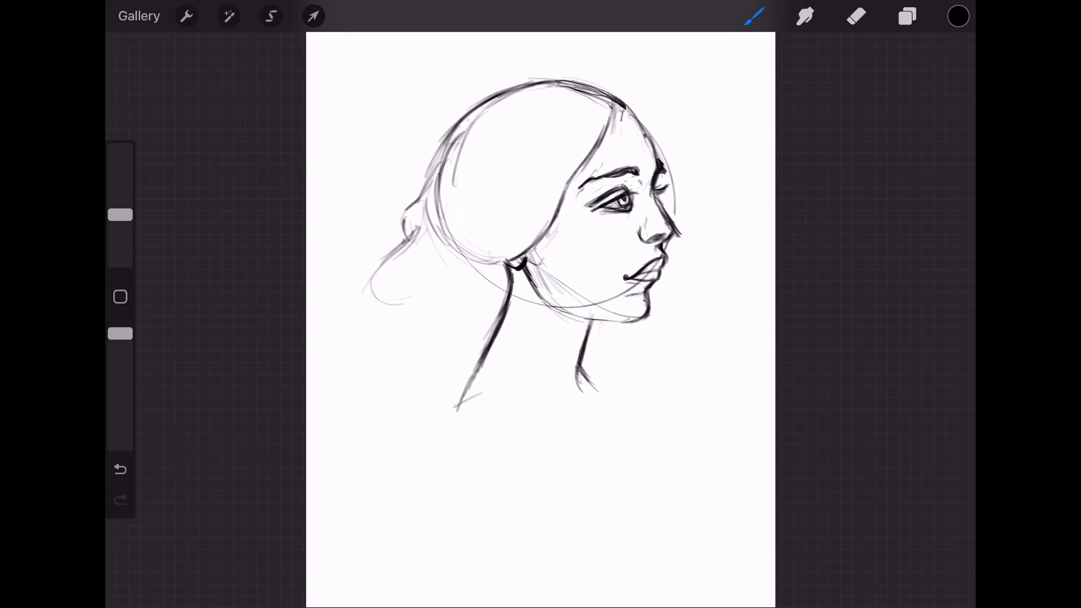
Step: Draw the shoulder line and sketch a hair lock hanging below the bun
mouse_move(487, 389)
left_mouse_down()
mouse_move(441, 417)
mouse_move(597, 430)
mouse_move(619, 449)
left_mouse_up()
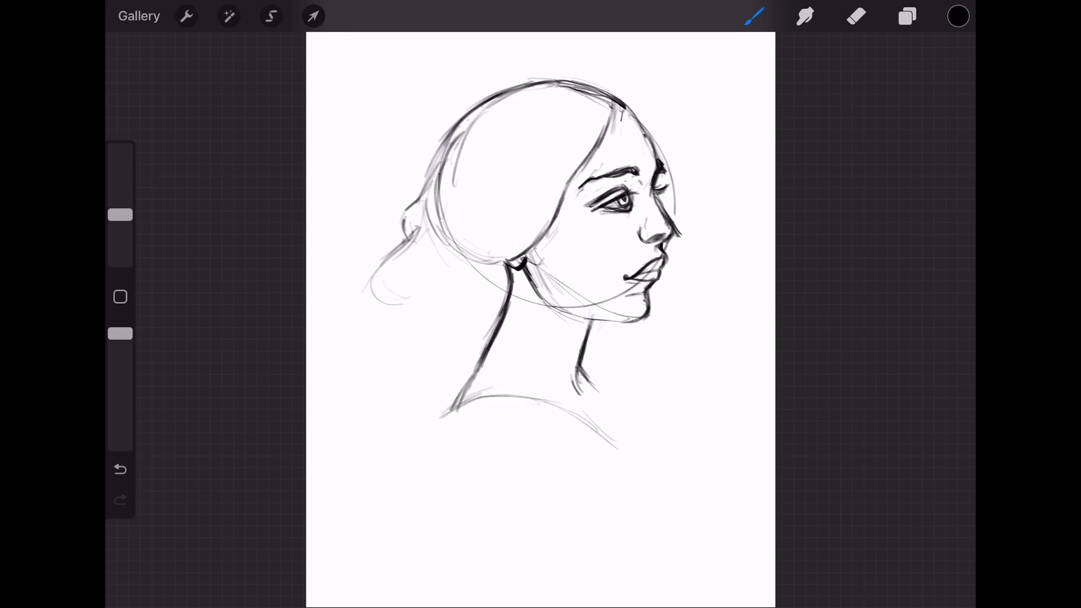
left_click_drag(417, 231, 406, 301)
left_click_drag(379, 304, 379, 327)
left_click_drag(443, 248, 405, 332)
left_click_drag(403, 315, 456, 383)
left_click_drag(507, 301, 493, 344)
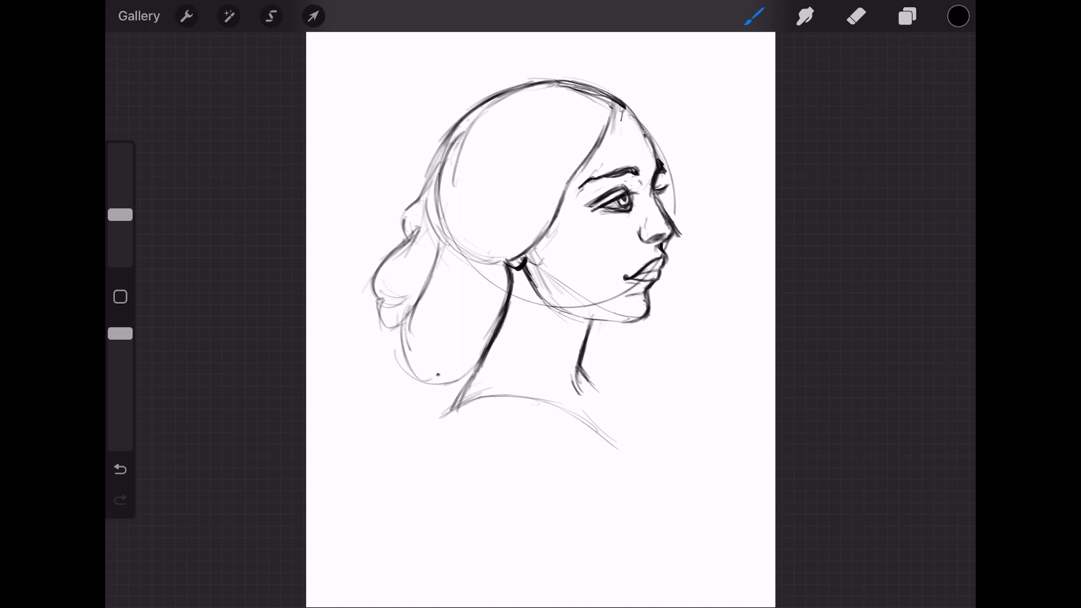
left_click_drag(397, 330, 462, 380)
left_click_drag(457, 251, 440, 377)
Step: Hatch shading across the upper hair and extend the right shoulder line downward
mouse_move(580, 148)
left_mouse_down()
mouse_move(543, 183)
mouse_move(476, 180)
left_mouse_up()
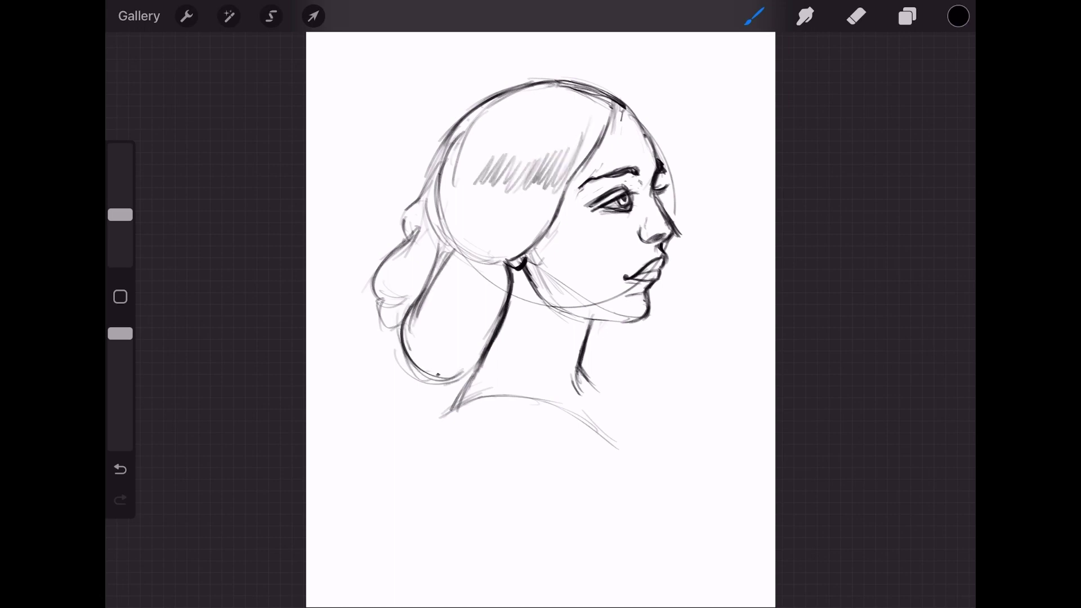
left_click(857, 16)
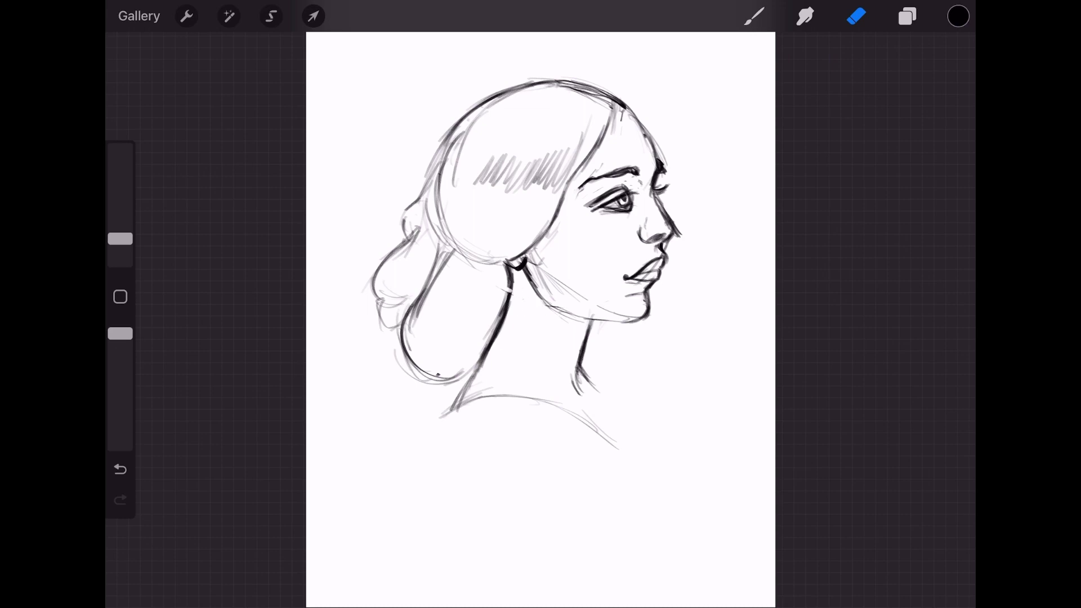
left_click(755, 15)
left_click_drag(588, 382, 667, 466)
left_click_drag(617, 428, 667, 487)
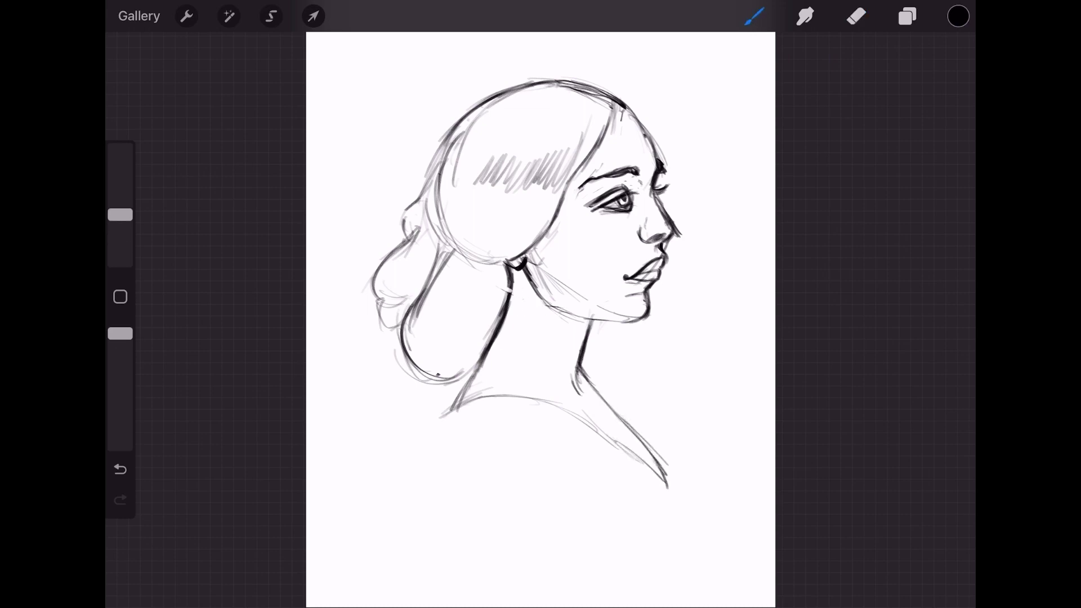
mouse_move(619, 386)
left_mouse_down()
mouse_move(690, 447)
mouse_move(665, 500)
left_mouse_up()
Step: Move the whole drawing higher on the canvas and add a stroke below the hair
left_click_drag(654, 454, 687, 527)
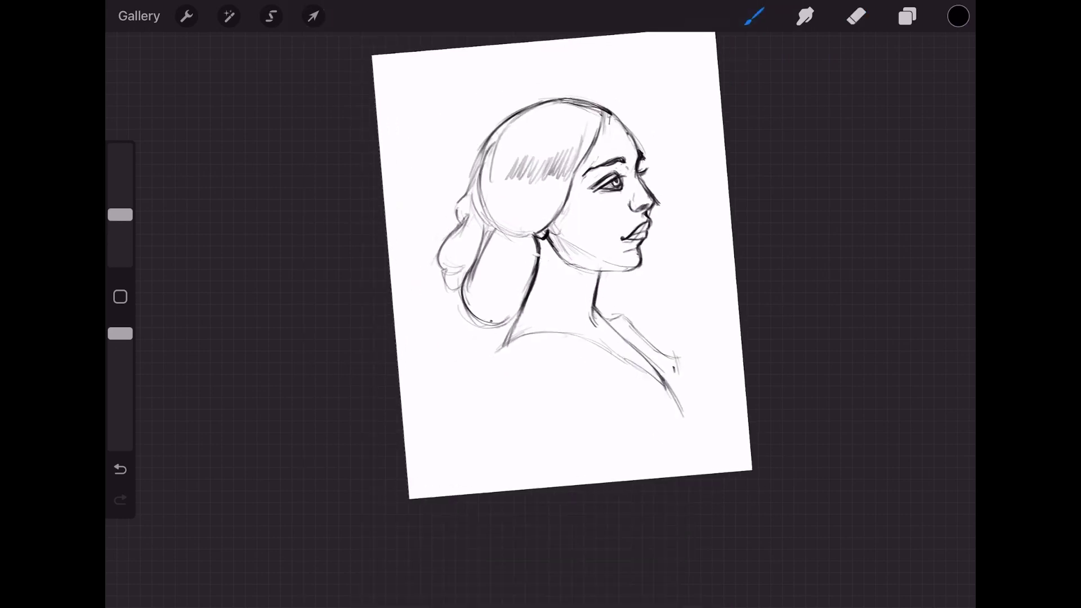
left_click(313, 15)
left_click_drag(564, 253, 562, 228)
left_click(754, 16)
mouse_move(518, 284)
left_mouse_down()
mouse_move(507, 336)
mouse_move(611, 307)
mouse_move(681, 367)
left_mouse_up()
Step: Sketch the blouse collar, torso sides and a rounded sleeve over the shoulder
left_click_drag(665, 301, 679, 400)
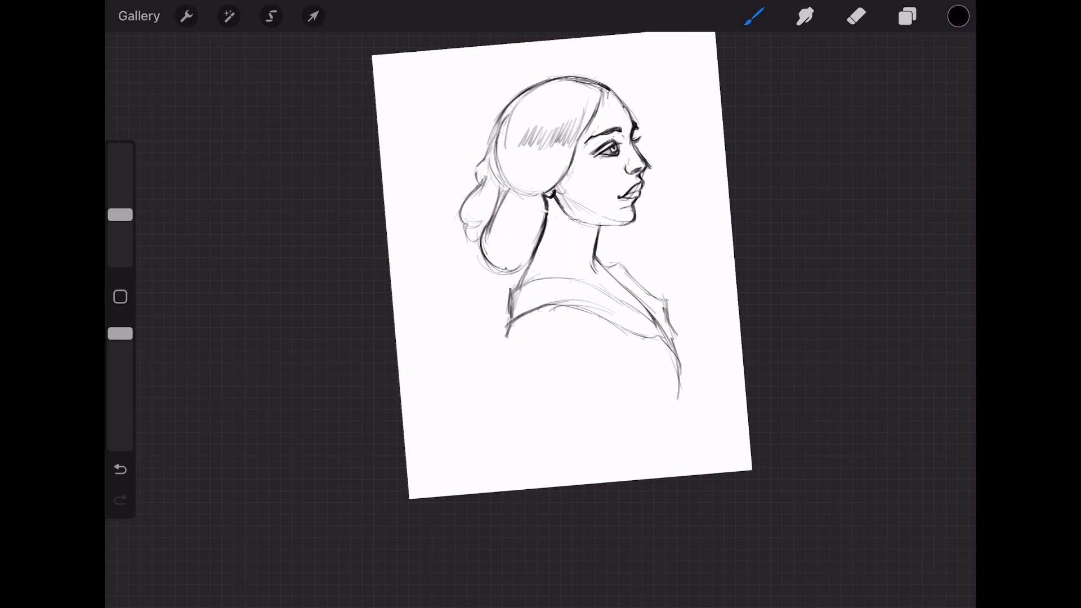
mouse_move(506, 328)
left_mouse_down()
mouse_move(528, 392)
mouse_move(586, 463)
left_mouse_up()
mouse_move(586, 340)
left_mouse_down()
mouse_move(574, 369)
mouse_move(640, 360)
mouse_move(682, 411)
left_mouse_up()
left_click_drag(580, 347, 562, 390)
mouse_move(599, 324)
left_mouse_down()
mouse_move(557, 388)
mouse_move(558, 361)
mouse_move(571, 414)
left_mouse_up()
mouse_move(560, 349)
left_mouse_down()
mouse_move(619, 334)
mouse_move(654, 397)
left_mouse_up()
mouse_move(573, 406)
left_mouse_down()
mouse_move(585, 446)
mouse_move(655, 401)
left_mouse_up()
Step: Add forearm lines, the left torso curve and short strokes at the lower arm
left_click_drag(604, 451, 653, 436)
left_click_drag(652, 411, 678, 445)
left_click_drag(608, 478, 696, 446)
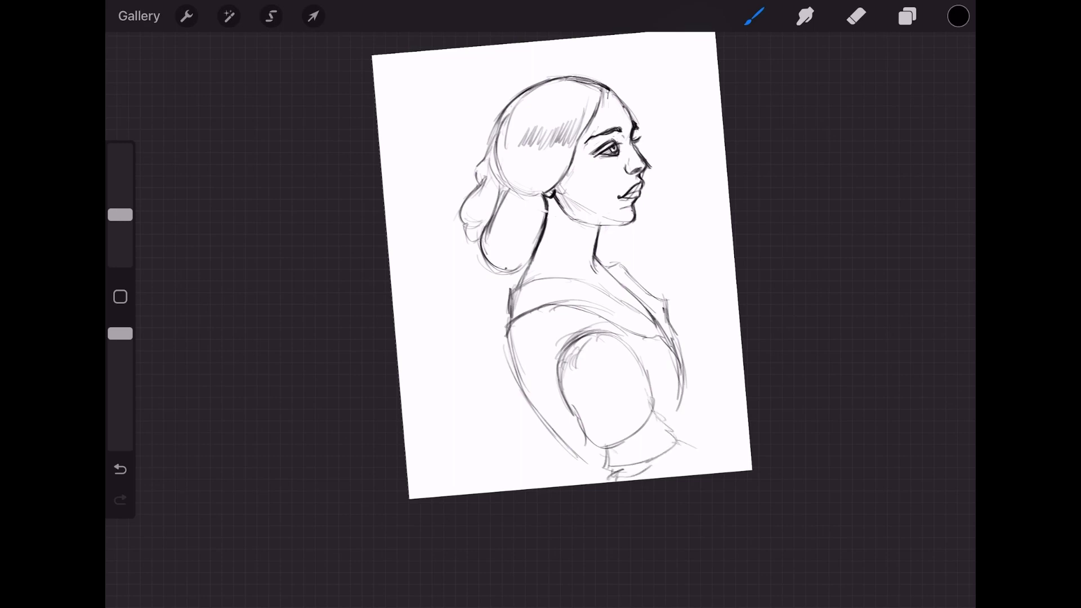
left_click_drag(546, 333, 552, 420)
left_click_drag(652, 458, 674, 427)
left_click_drag(671, 427, 688, 433)
left_click_drag(682, 398, 680, 420)
Step: Darken the right edge of the torso and add small strokes near the lower arm
left_click_drag(691, 361, 678, 421)
left_click_drag(687, 376, 672, 426)
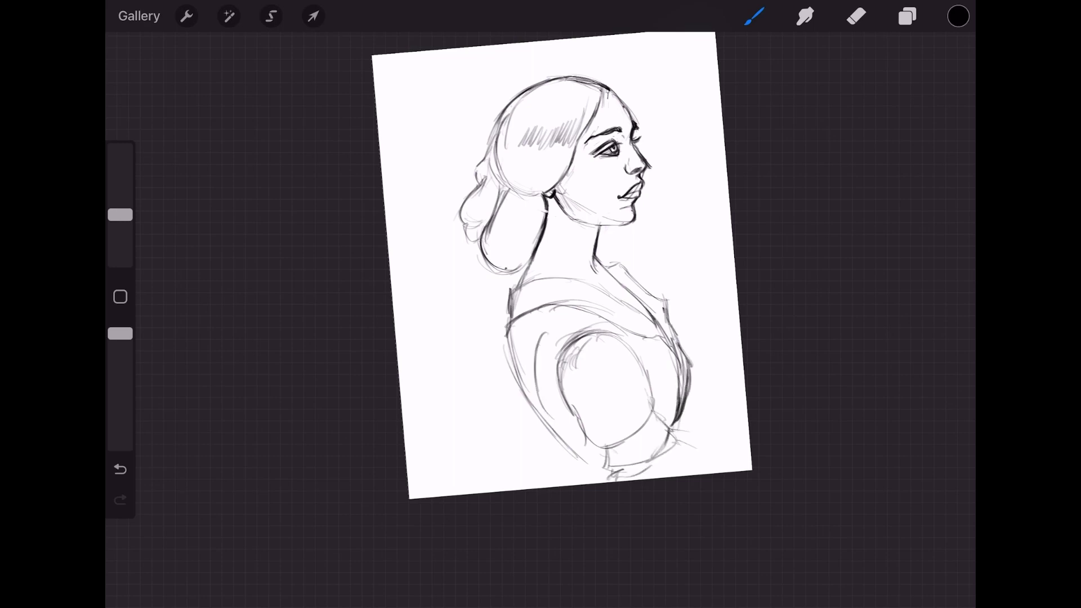
mouse_move(532, 408)
left_mouse_down()
mouse_move(561, 453)
mouse_move(598, 459)
left_mouse_up()
left_click_drag(563, 264, 564, 298)
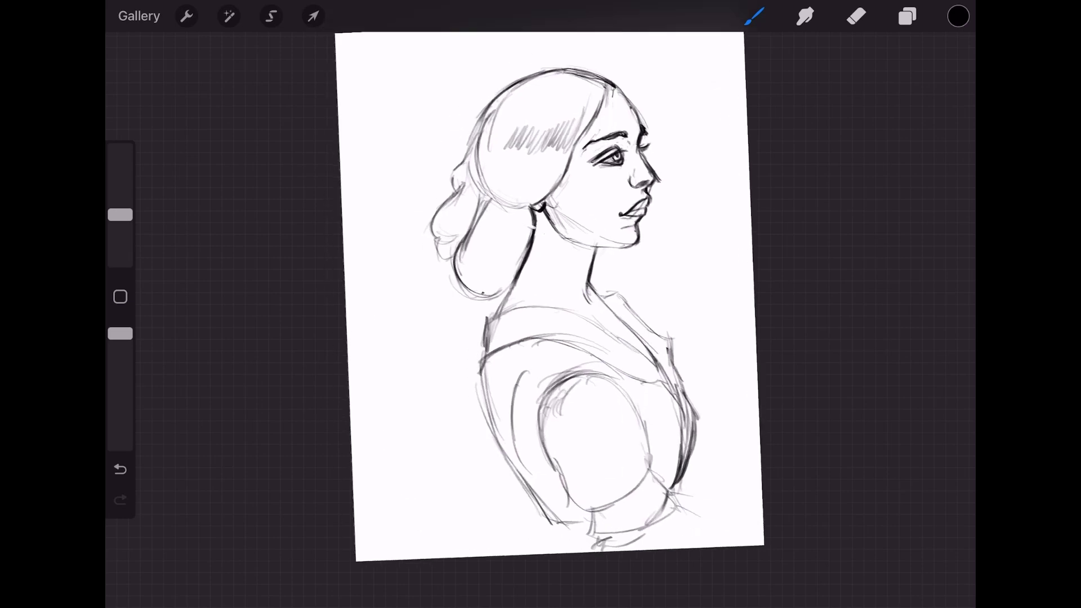
Step: Loosen the hair bun with a few free strokes
mouse_move(471, 235)
left_mouse_down()
mouse_move(507, 307)
mouse_move(464, 255)
left_mouse_up()
mouse_move(495, 200)
left_mouse_down()
mouse_move(446, 254)
mouse_move(498, 237)
left_mouse_up()
mouse_move(495, 162)
left_mouse_down()
mouse_move(474, 202)
mouse_move(491, 195)
left_mouse_up()
Step: Erase stray marks near the nose and eye
scroll(541, 226, "up", 5)
left_click(857, 15)
left_click_drag(563, 161, 574, 200)
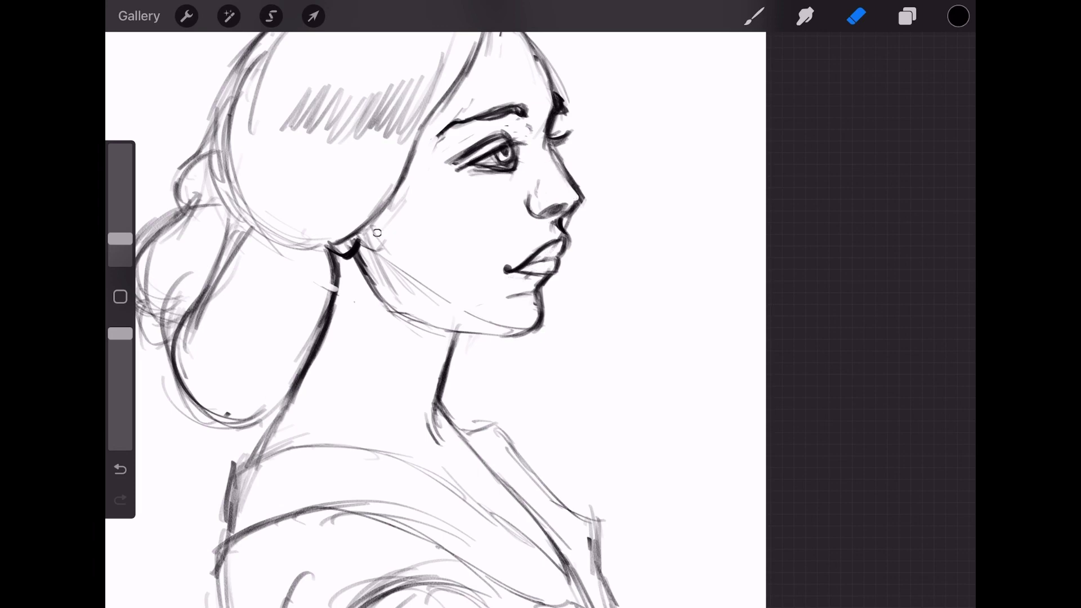
scroll(378, 232, "down", 5)
left_click(907, 16)
left_click(754, 16)
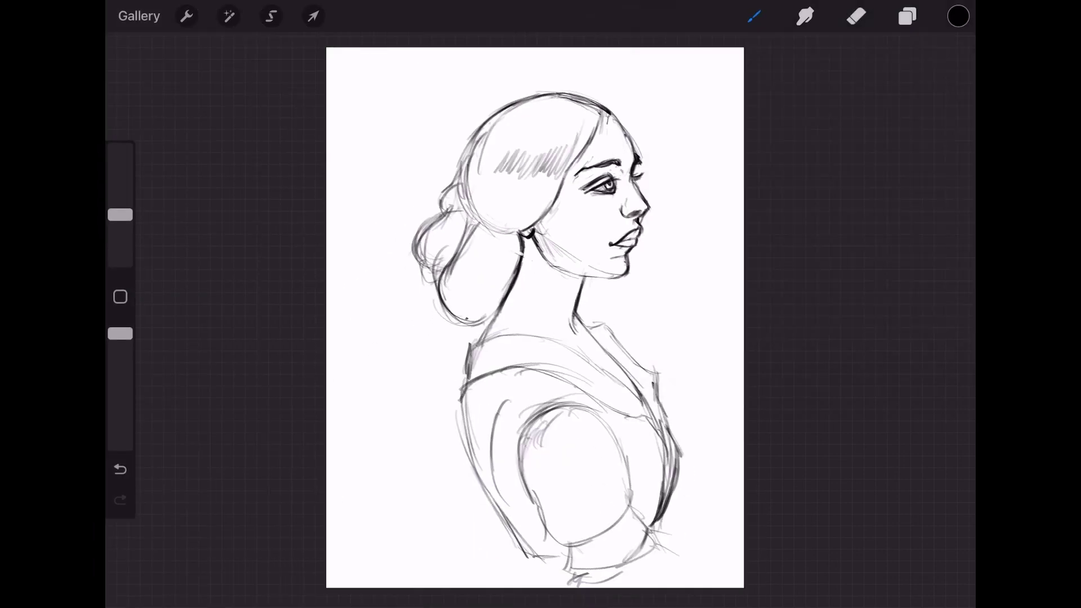
Step: Paint an orange skin tone with a larger brush over the face, jaw and neck
left_click(755, 16)
left_click(958, 16)
left_click(833, 282)
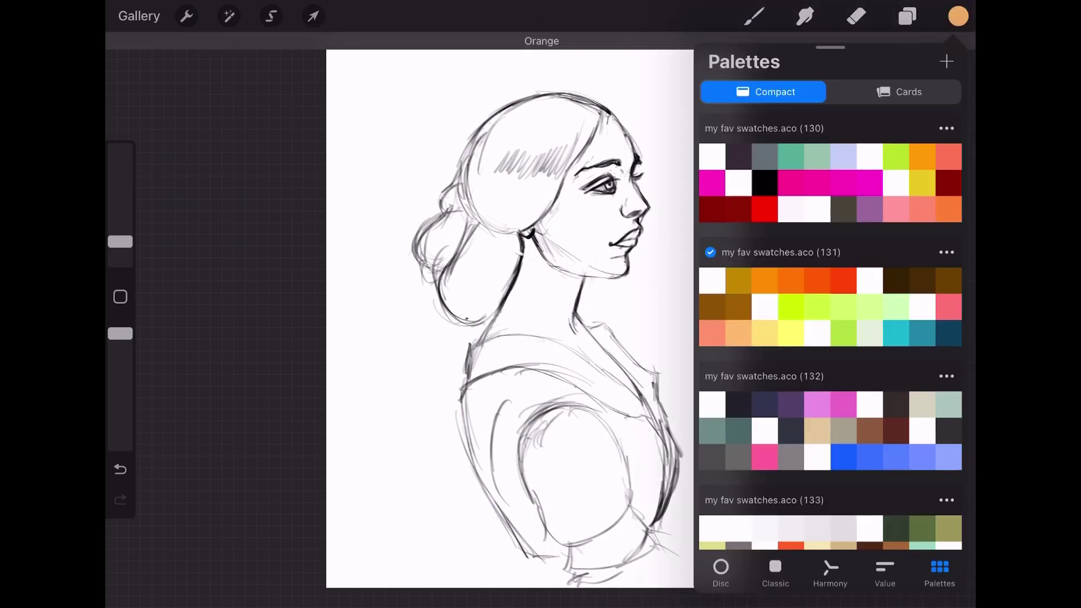
left_click(958, 16)
left_click_drag(594, 200, 559, 261)
left_click_drag(120, 242, 120, 194)
left_click_drag(591, 158, 569, 237)
mouse_move(609, 124)
left_mouse_down()
mouse_move(602, 242)
mouse_move(625, 265)
left_mouse_up()
mouse_move(540, 226)
left_mouse_down()
mouse_move(562, 275)
mouse_move(509, 337)
mouse_move(588, 191)
mouse_move(608, 236)
left_mouse_up()
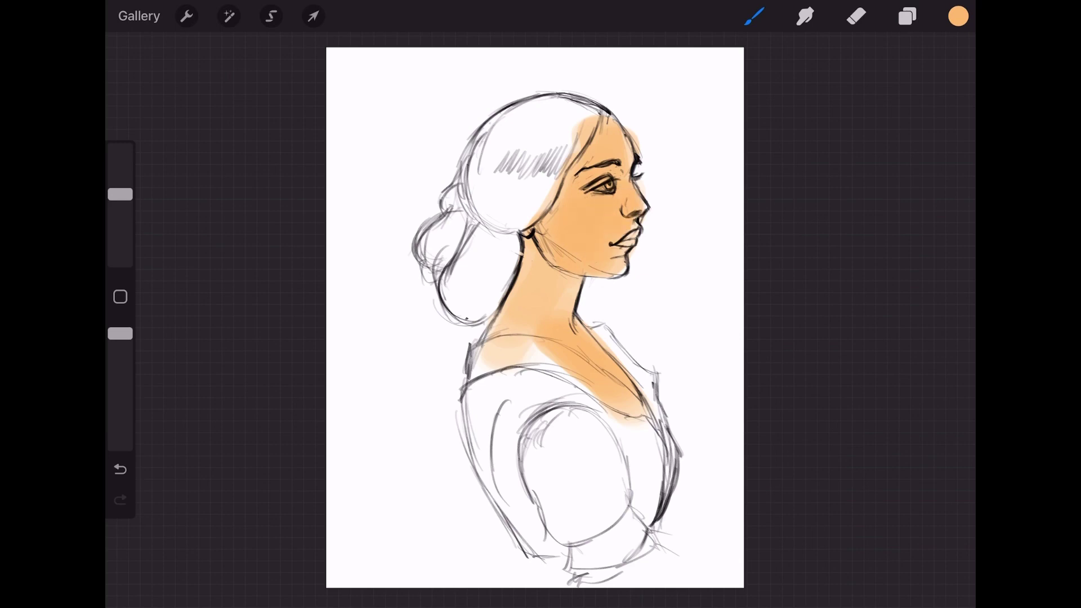
Step: Add a new layer and fill the hair and bun with dark brown
left_click(907, 16)
left_click(941, 68)
left_click(958, 15)
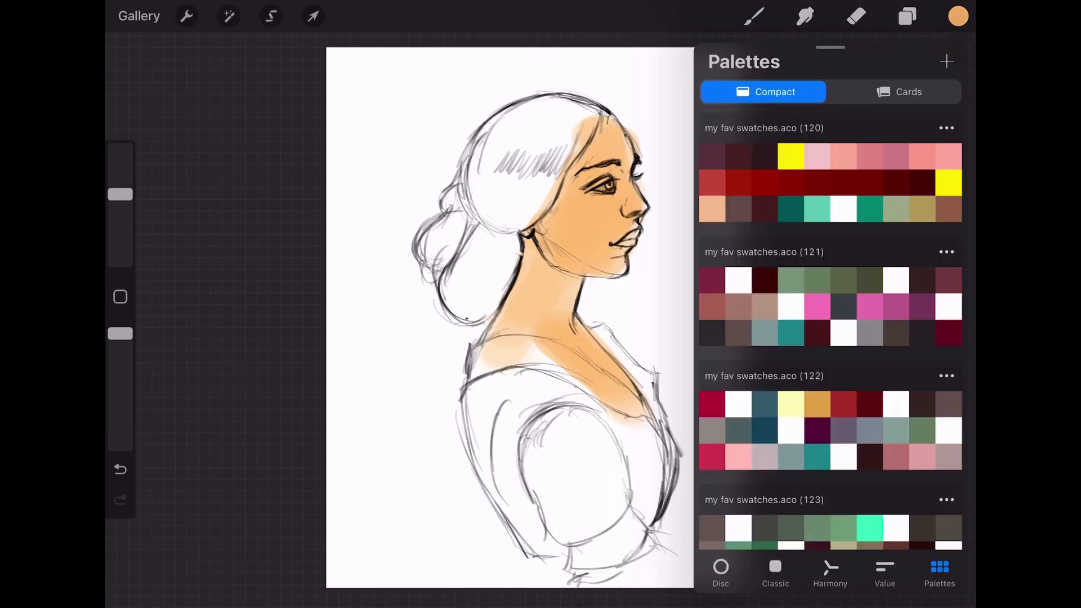
scroll(831, 327, "up", 10)
left_click(869, 168)
mouse_move(496, 147)
left_mouse_down()
mouse_move(585, 119)
mouse_move(506, 152)
mouse_move(526, 181)
mouse_move(541, 124)
left_mouse_up()
mouse_move(490, 214)
left_mouse_down()
mouse_move(497, 242)
mouse_move(464, 232)
mouse_move(481, 179)
mouse_move(502, 195)
mouse_move(466, 302)
mouse_move(476, 310)
left_mouse_up()
Step: With a smaller brush, darken the bun bottom and refine dark hair along the hairline and temple
left_click(133, 209)
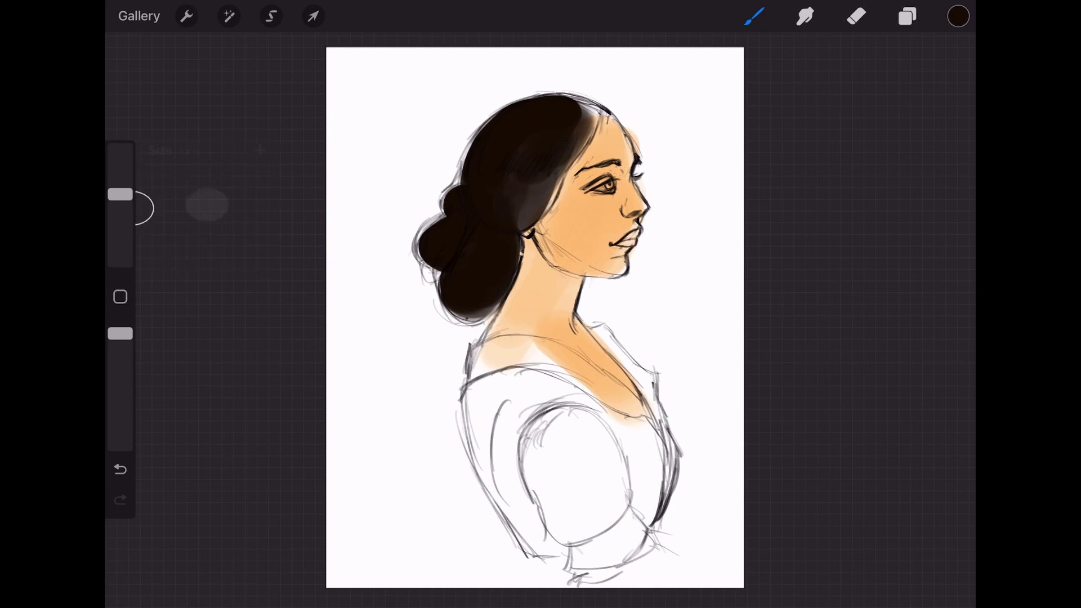
left_click_drag(135, 208, 133, 256)
left_click_drag(595, 111, 539, 221)
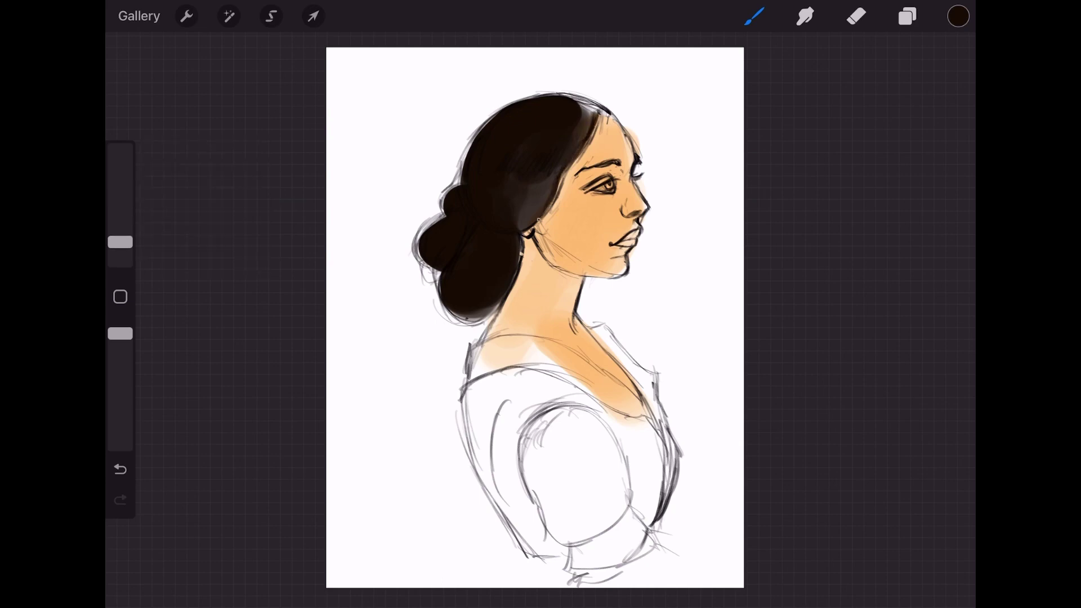
left_click_drag(570, 163, 539, 211)
left_click_drag(589, 106, 582, 144)
scroll(535, 316, "up", 3)
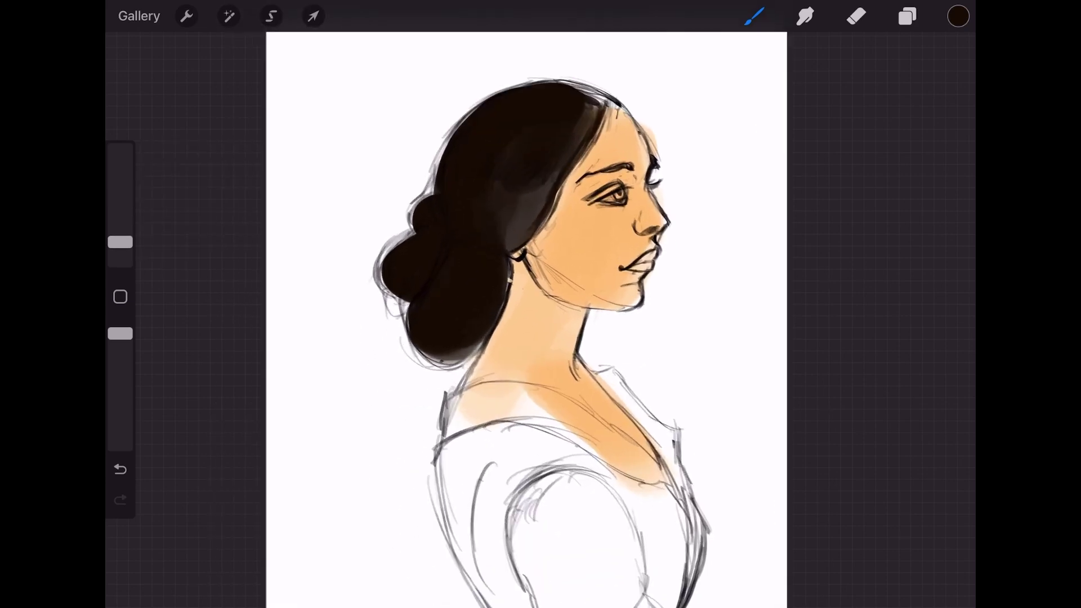
scroll(541, 316, "down", 2)
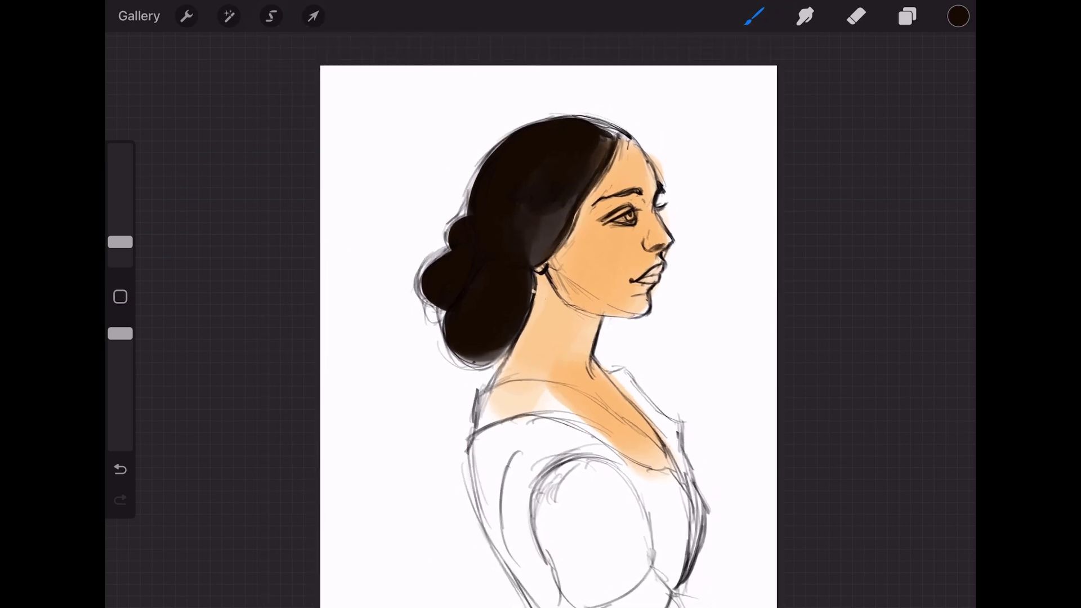
Step: Add a new highlight layer, choose a light greyish orange and slightly enlarge the brush
left_click(907, 16)
left_click(942, 67)
left_click(958, 15)
left_click(739, 307)
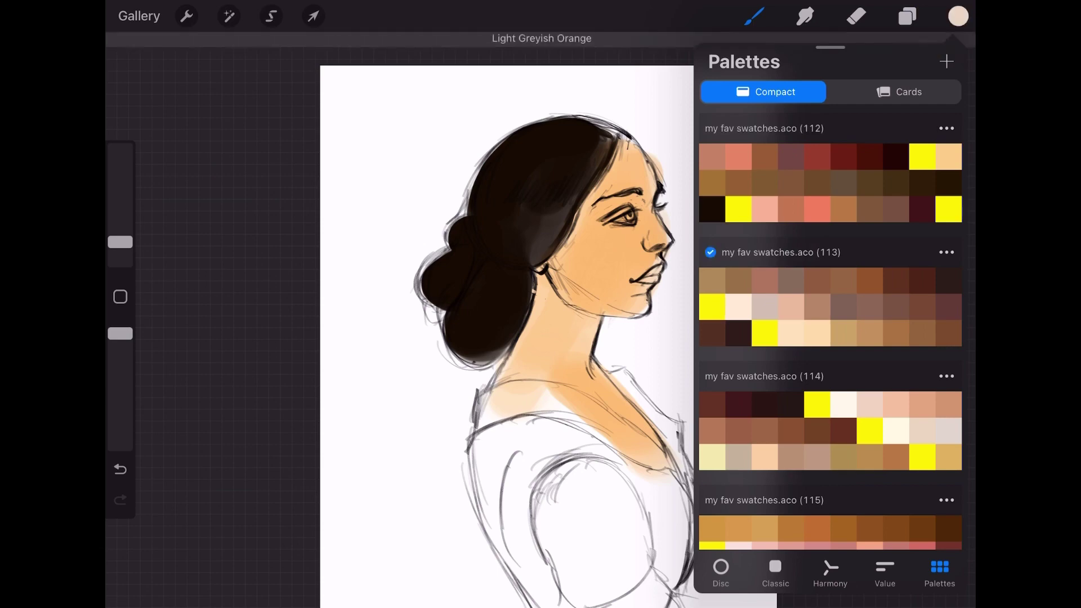
scroll(830, 329, "up", 5)
scroll(830, 328, "down", 3)
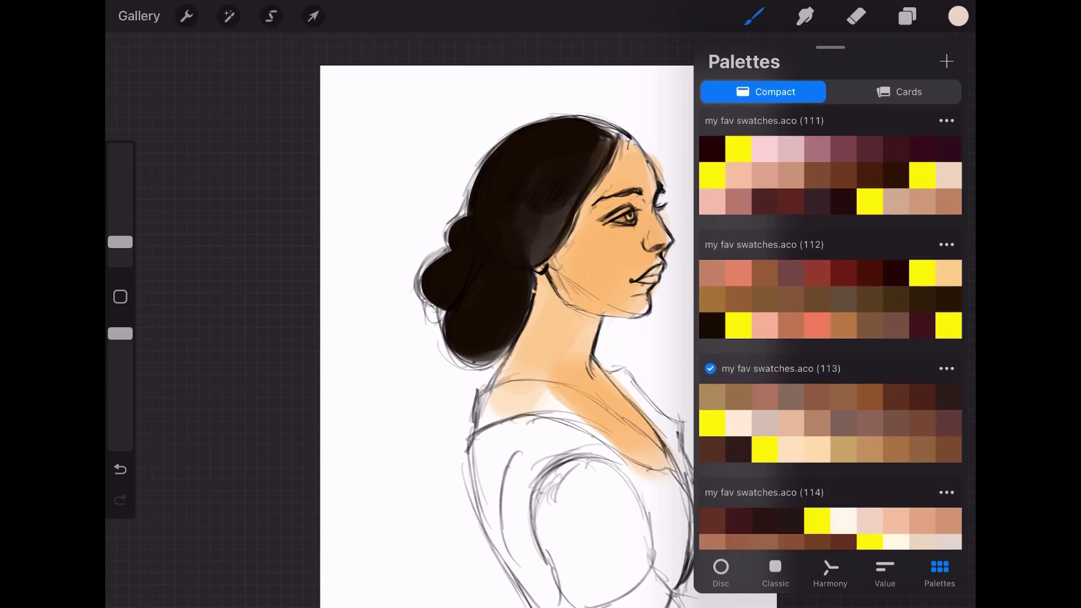
left_click(958, 16)
left_click_drag(120, 242, 120, 225)
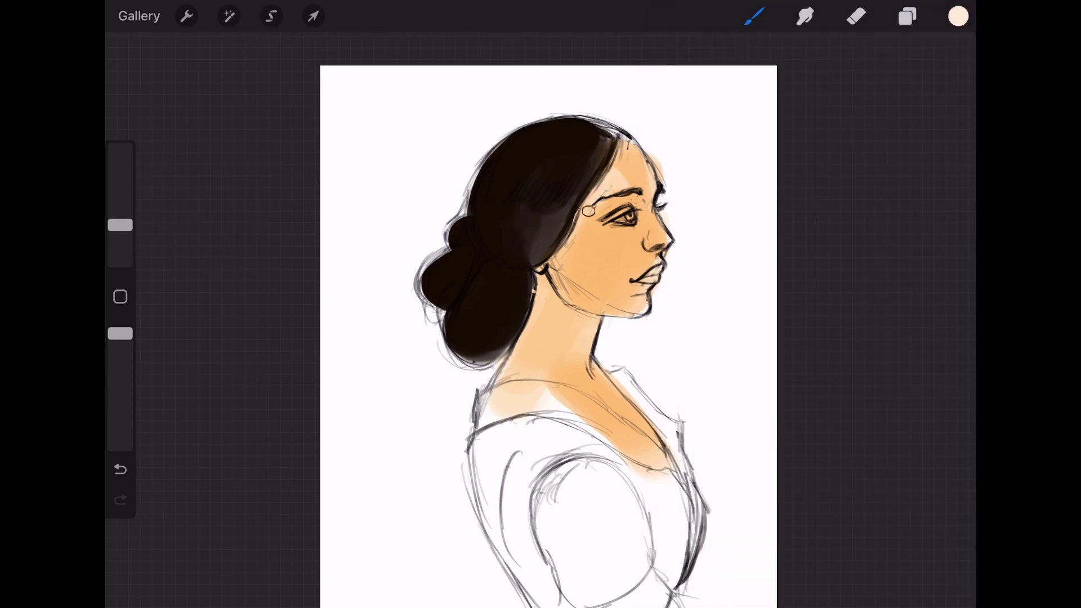
Step: Paint cream highlights under the eye, on lips, chin, nose bridge, forehead, neck and chest
left_click_drag(572, 256, 611, 230)
mouse_move(636, 276)
left_mouse_down()
mouse_move(659, 253)
mouse_move(662, 214)
left_mouse_up()
left_click_drag(616, 183, 634, 156)
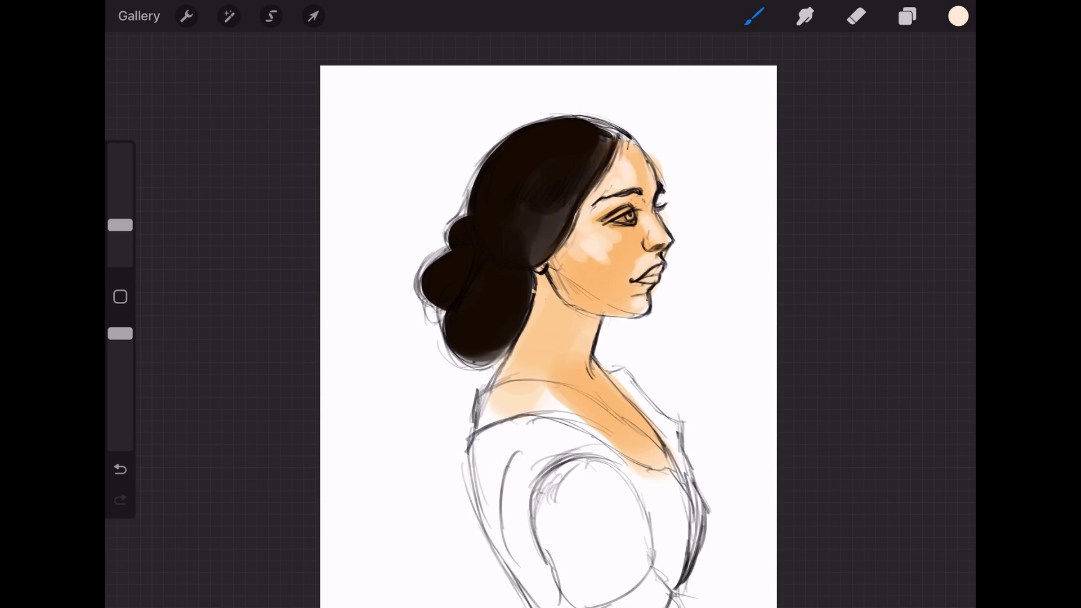
left_click_drag(549, 288, 580, 338)
left_click_drag(549, 389, 580, 375)
left_click_drag(597, 420, 642, 375)
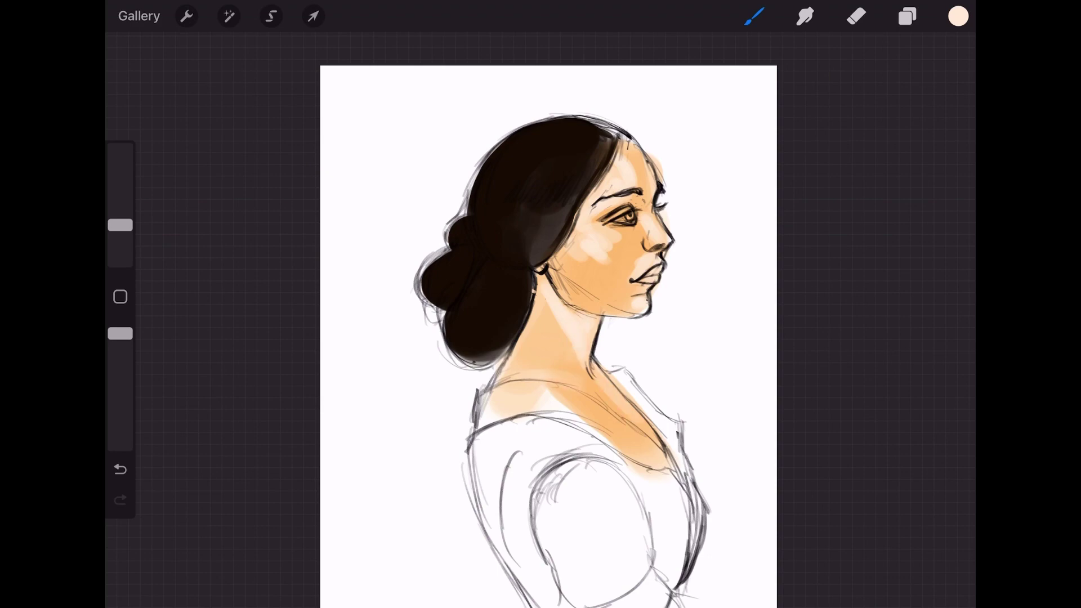
Step: Choose red and paint a blush stroke across the cheek
left_click(908, 15)
left_click(958, 16)
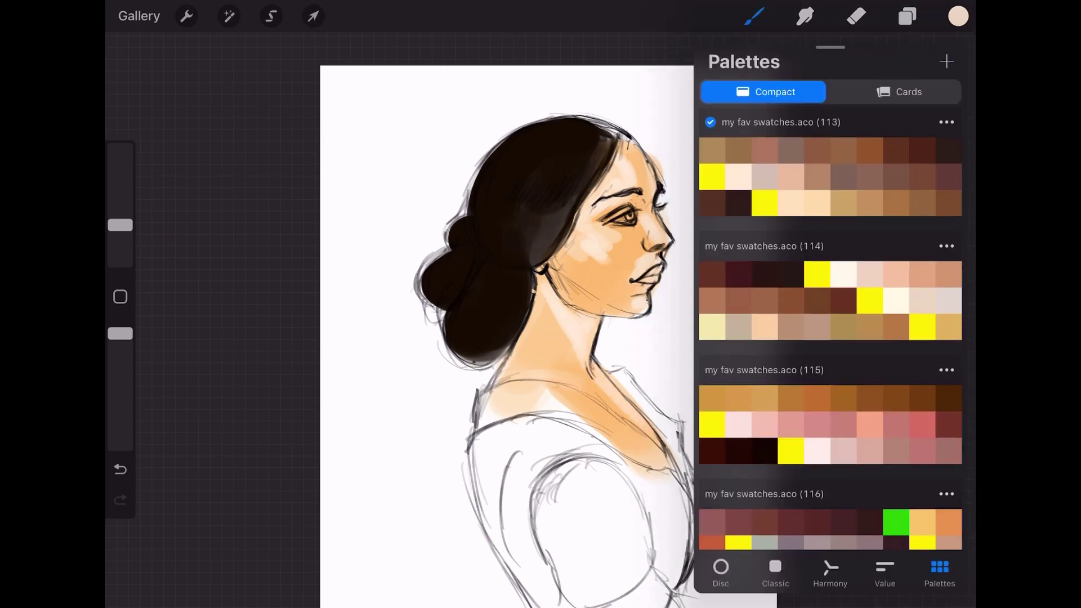
scroll(831, 326, "down", 5)
scroll(831, 326, "down", 5)
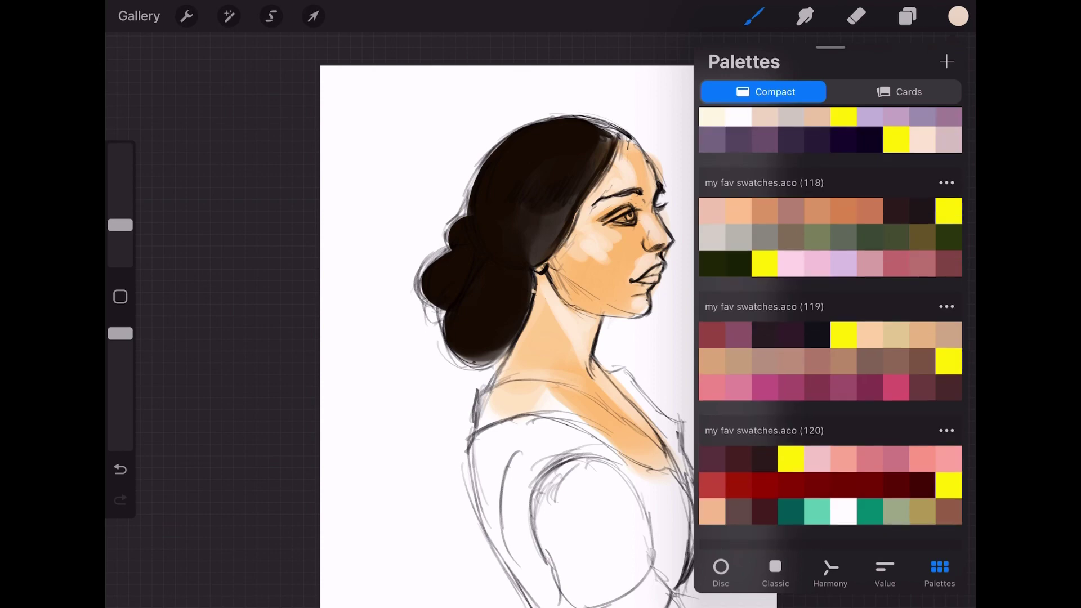
left_click(712, 485)
left_click(959, 15)
left_click_drag(120, 225, 120, 219)
left_click_drag(566, 256, 608, 282)
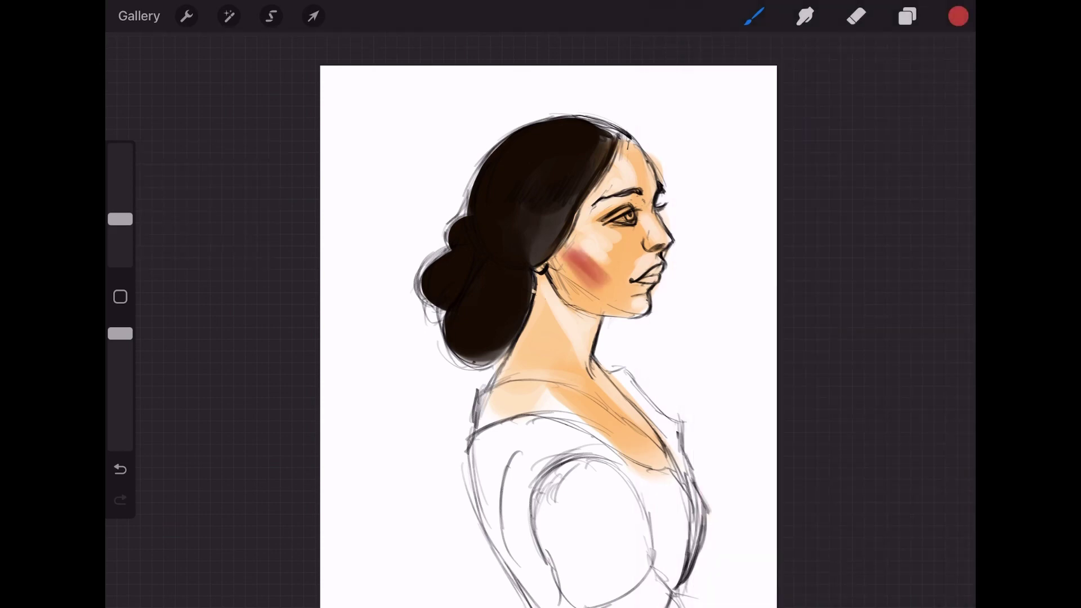
Step: Blend the cheek blush with peach, evening out the forehead and warming the neck
left_click(958, 16)
scroll(831, 326, "up", 5)
scroll(830, 327, "up", 5)
scroll(831, 327, "up", 5)
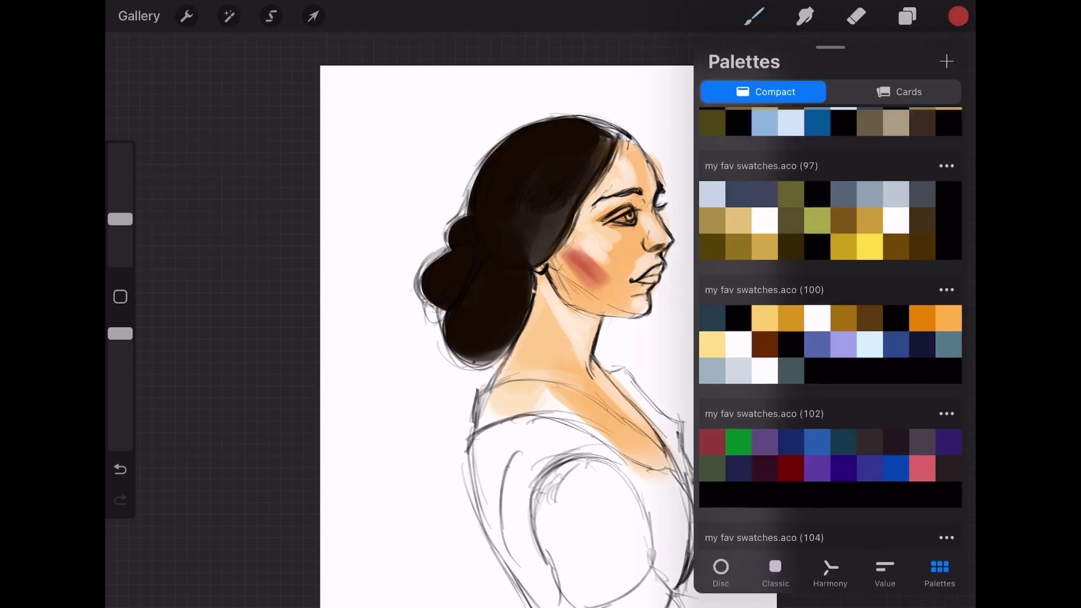
scroll(831, 327, "up", 1)
left_click(923, 494)
left_click(958, 16)
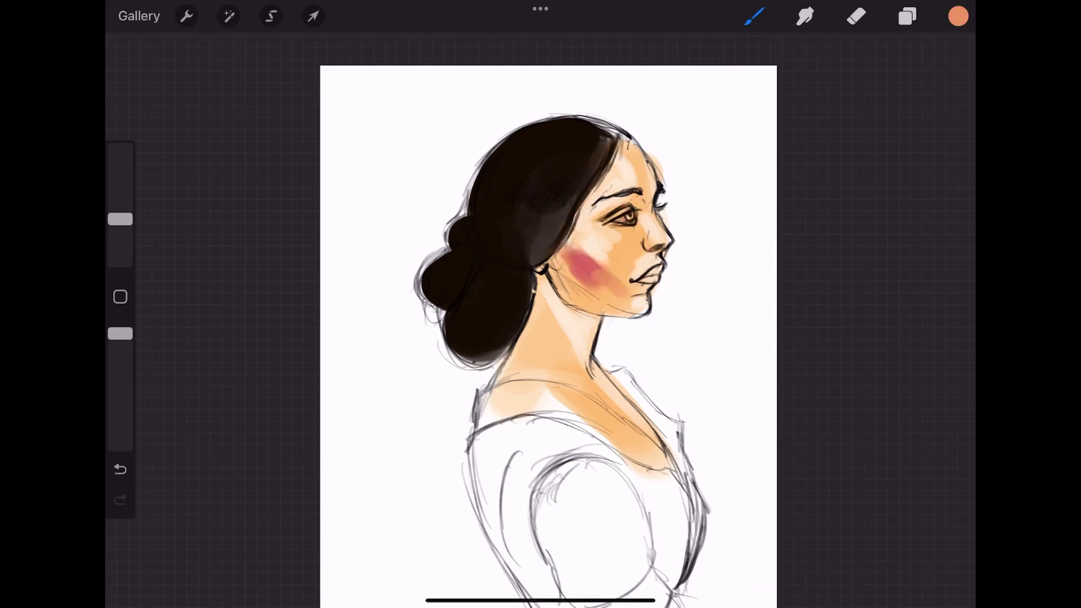
mouse_move(569, 254)
left_mouse_down()
mouse_move(609, 282)
mouse_move(600, 254)
mouse_move(640, 248)
left_mouse_up()
left_click_drag(580, 277, 611, 296)
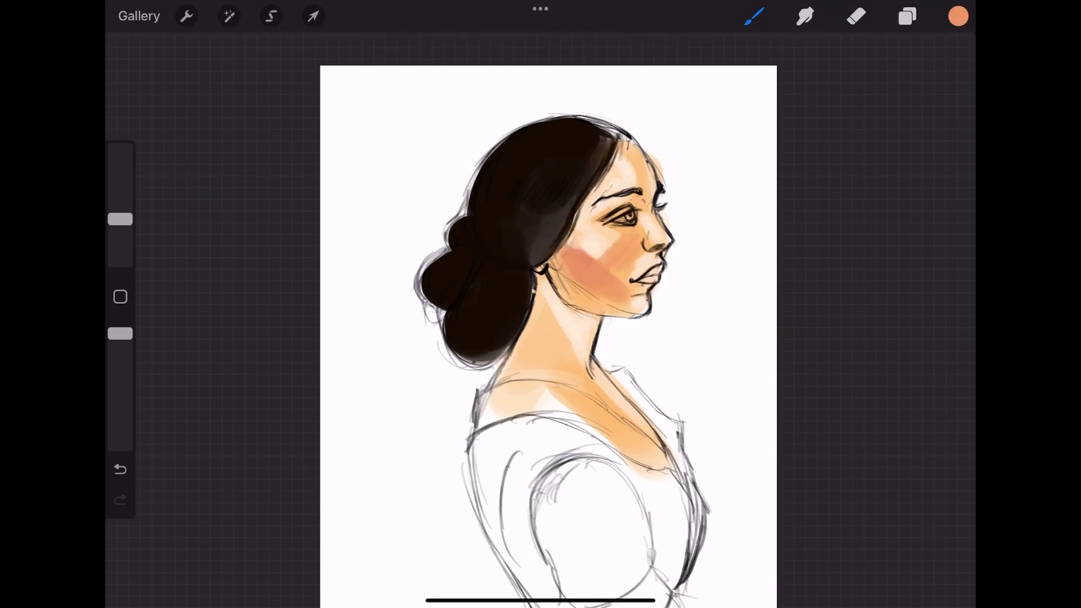
left_click_drag(631, 188, 652, 156)
mouse_move(532, 323)
left_mouse_down()
mouse_move(543, 343)
mouse_move(521, 347)
mouse_move(548, 333)
mouse_move(524, 358)
left_mouse_up()
Step: Darken the jaw, neck, collarbone and throat shadows with brown
left_click(959, 16)
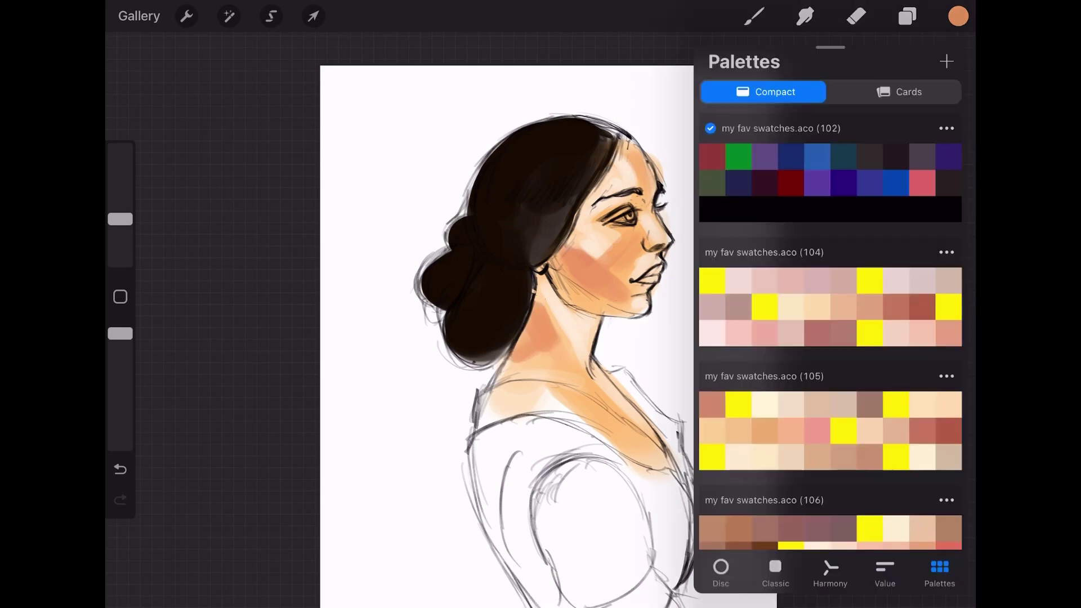
scroll(831, 338, "down", 3)
left_click(726, 265)
left_click(958, 16)
left_click(908, 16)
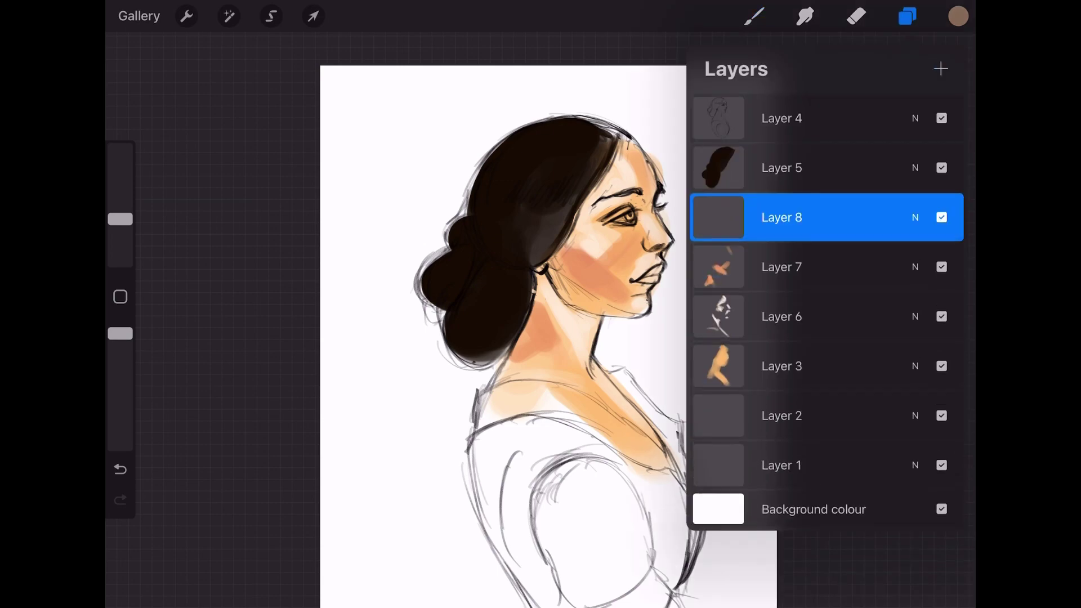
left_click_drag(568, 293, 631, 315)
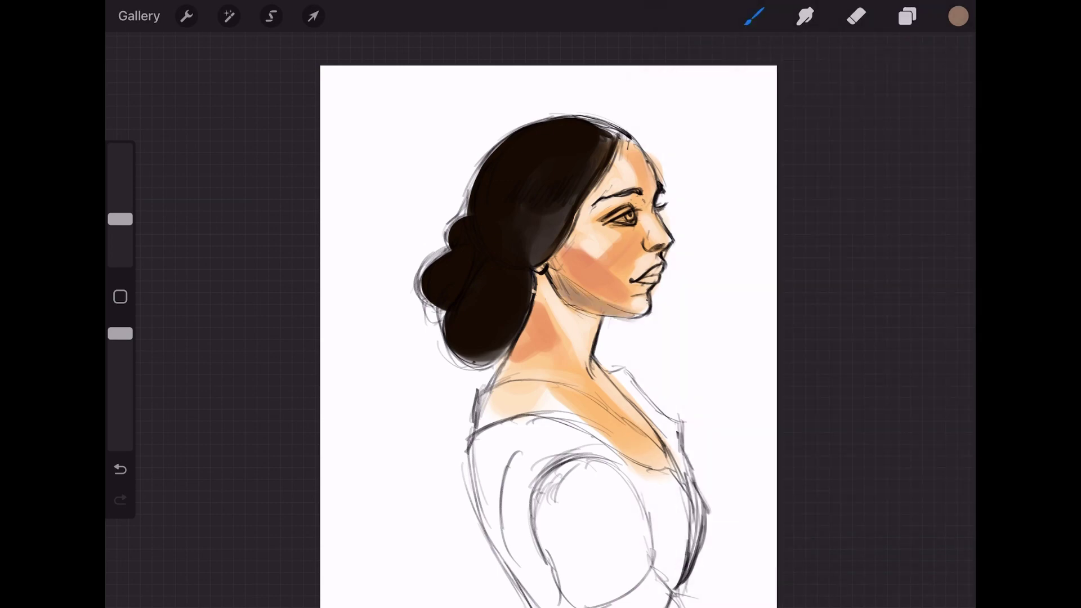
left_click_drag(614, 394, 667, 453)
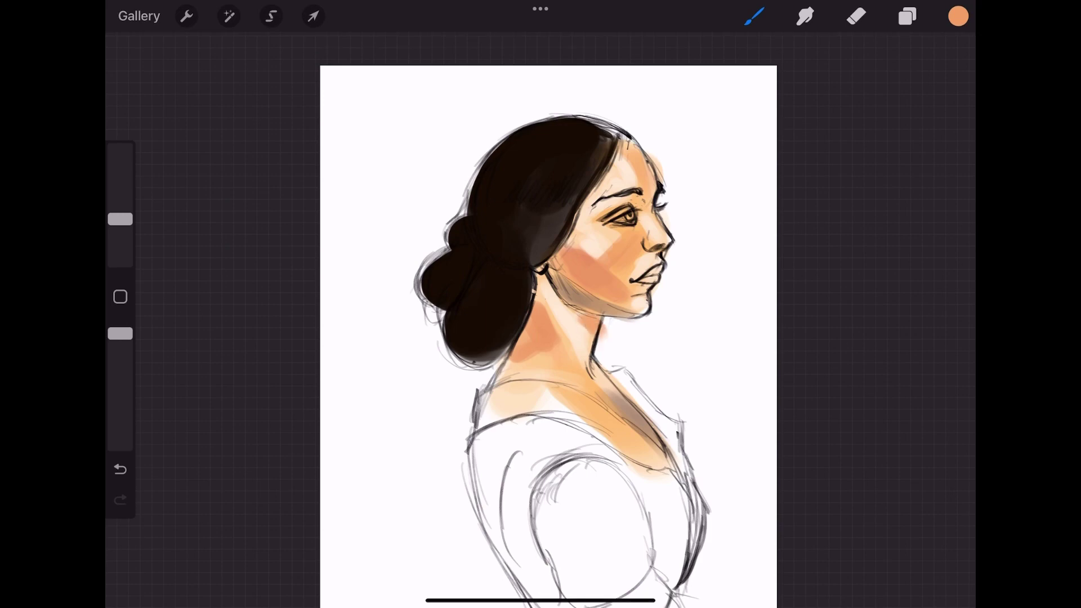
left_click_drag(596, 326, 591, 360)
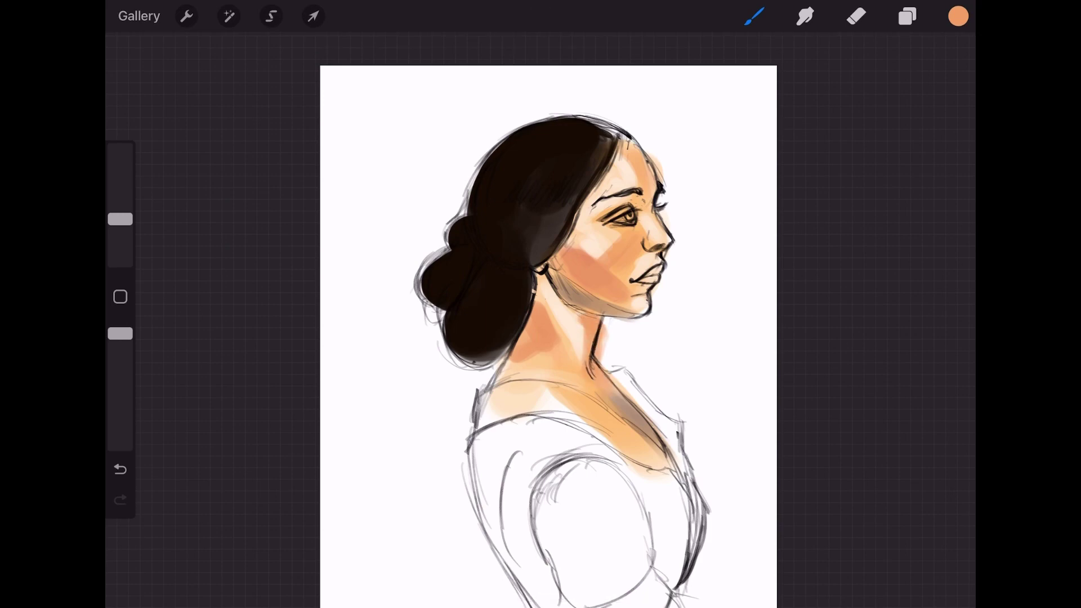
Step: Choose a grey-blue and shade the blouse's shoulder
left_click(907, 16)
left_click(754, 16)
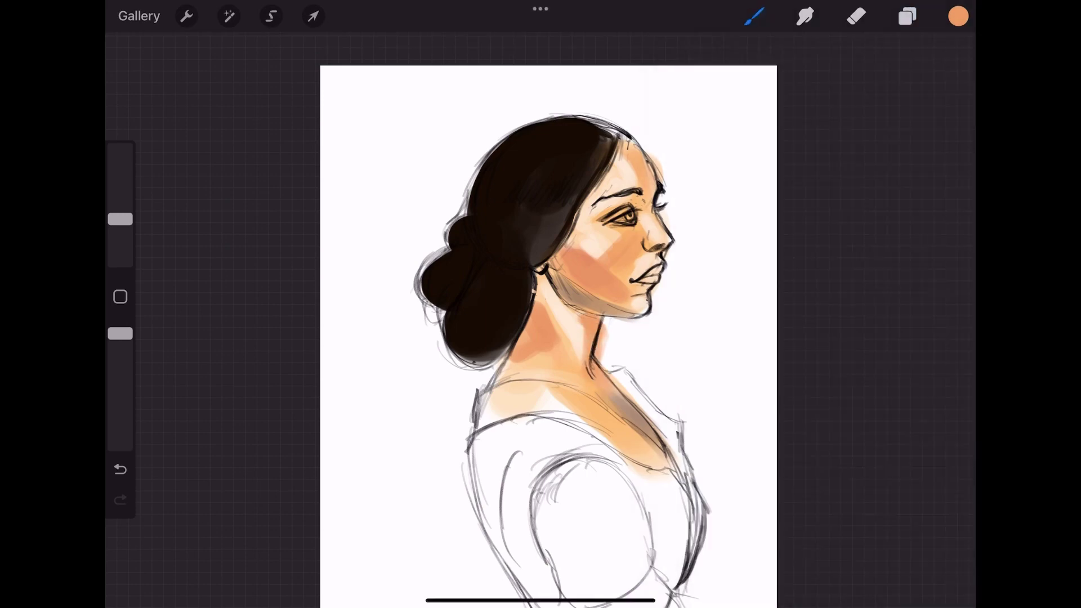
left_click(958, 16)
scroll(825, 326, "down", 2)
left_click_drag(524, 467, 552, 448)
left_click(959, 16)
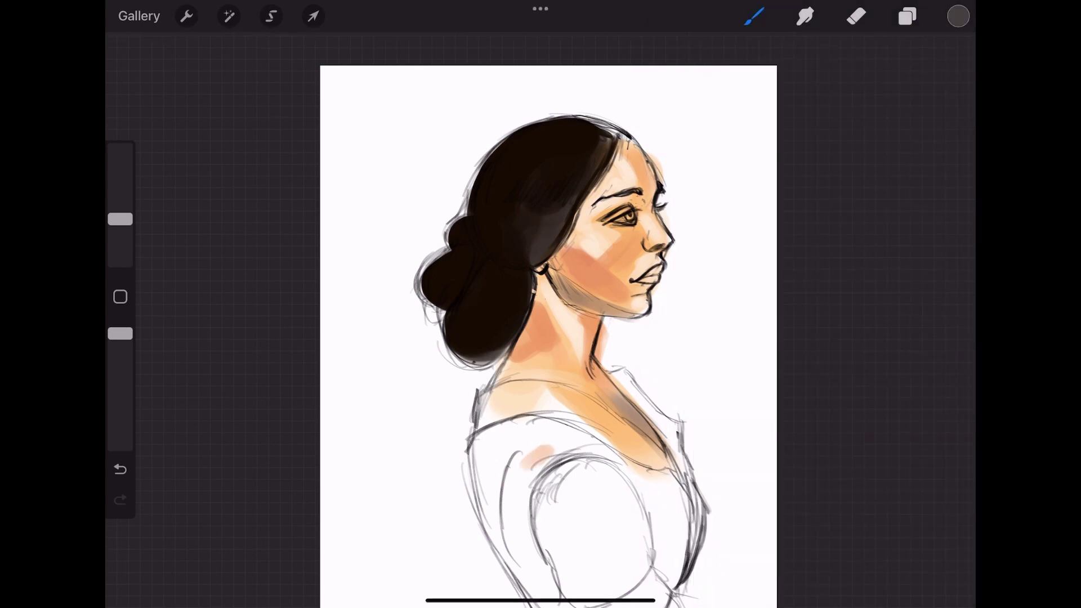
scroll(831, 338, "down", 2)
left_click(749, 338)
mouse_move(490, 478)
left_mouse_down()
mouse_move(488, 439)
mouse_move(496, 478)
left_mouse_up()
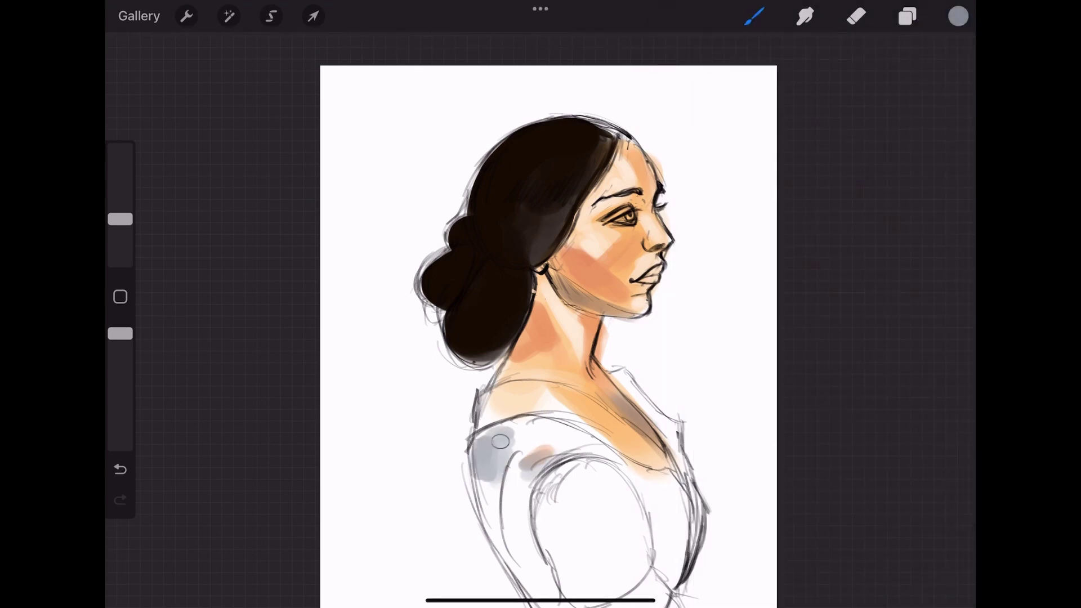
left_click_drag(484, 428, 524, 389)
Step: Shade the arm, sleeve and bodice grey and lighten the neckline with white
scroll(540, 338, "down", 3)
mouse_move(523, 496)
left_mouse_down()
mouse_move(541, 426)
mouse_move(597, 504)
left_mouse_up()
mouse_move(535, 385)
left_mouse_down()
mouse_move(563, 400)
mouse_move(541, 484)
left_mouse_up()
left_click_drag(644, 407, 648, 462)
mouse_move(574, 354)
left_mouse_down()
mouse_move(636, 389)
mouse_move(584, 364)
mouse_move(598, 354)
left_mouse_up()
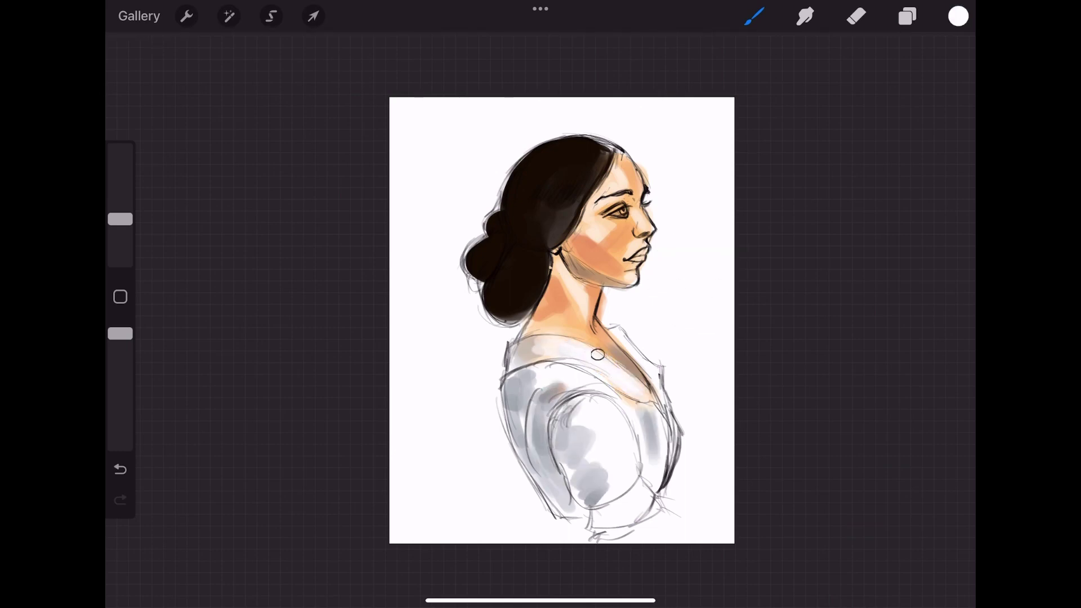
left_click(597, 462)
mouse_move(647, 417)
left_mouse_down()
mouse_move(648, 487)
mouse_move(631, 529)
mouse_move(642, 468)
left_mouse_up()
left_click(540, 343)
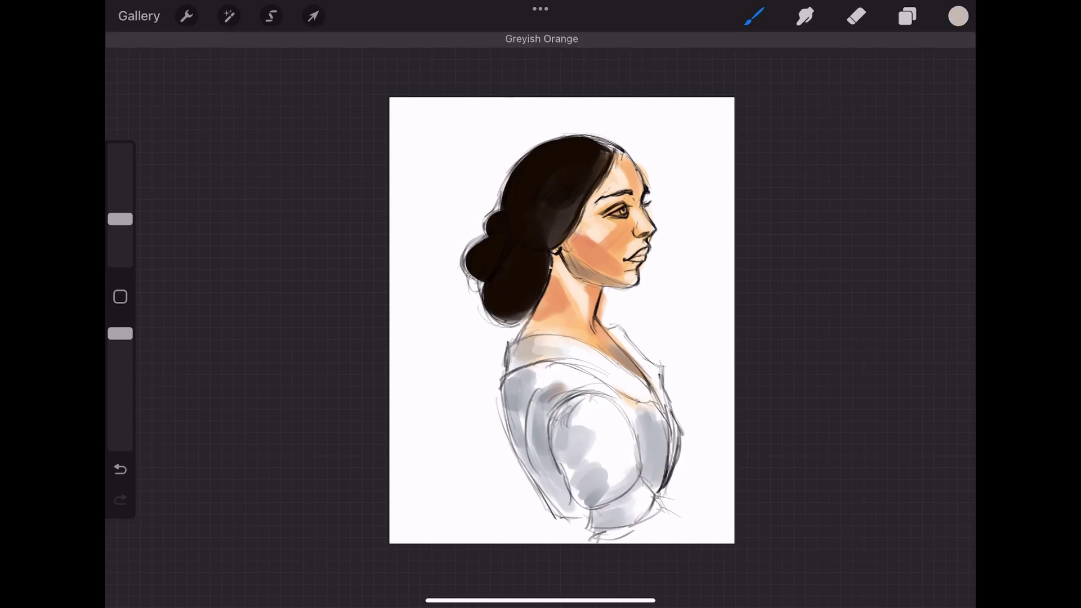
scroll(541, 316, "up", 3)
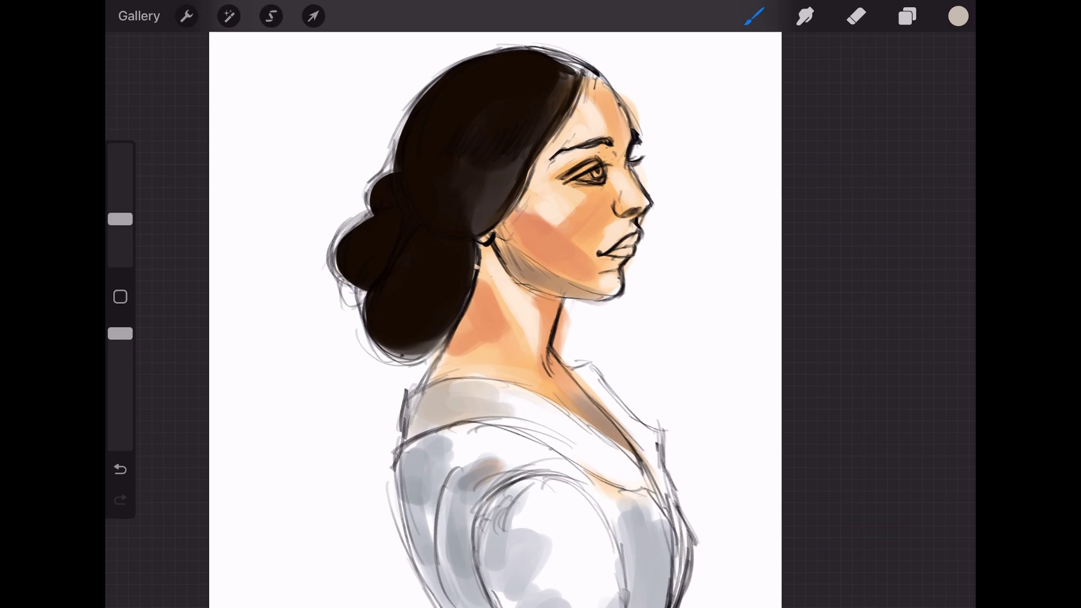
Step: Merge the painted layers into Layer 3
left_click(907, 16)
left_click(857, 16)
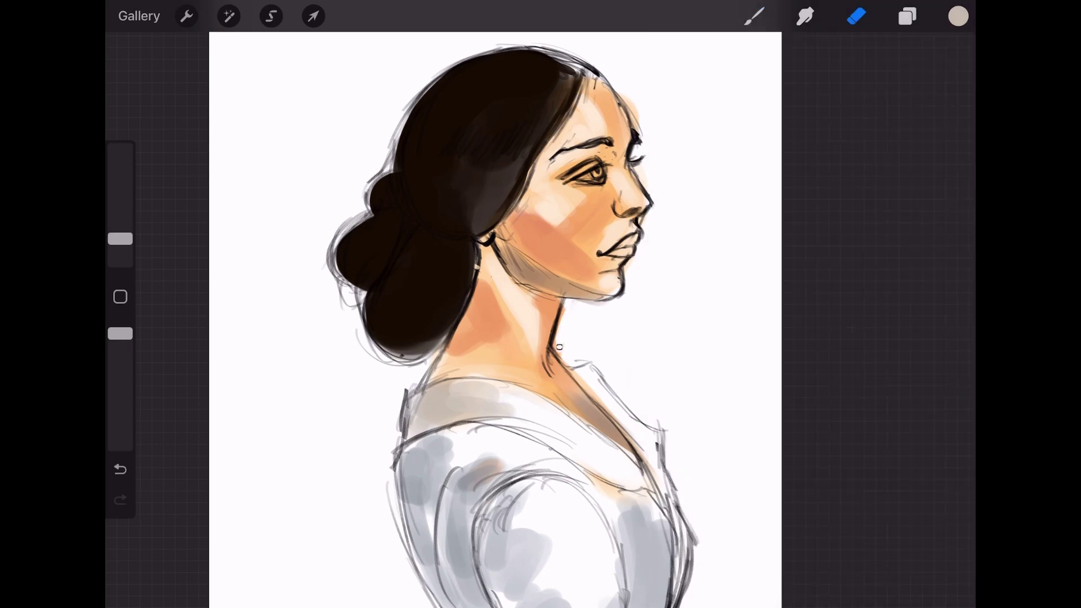
left_click(907, 16)
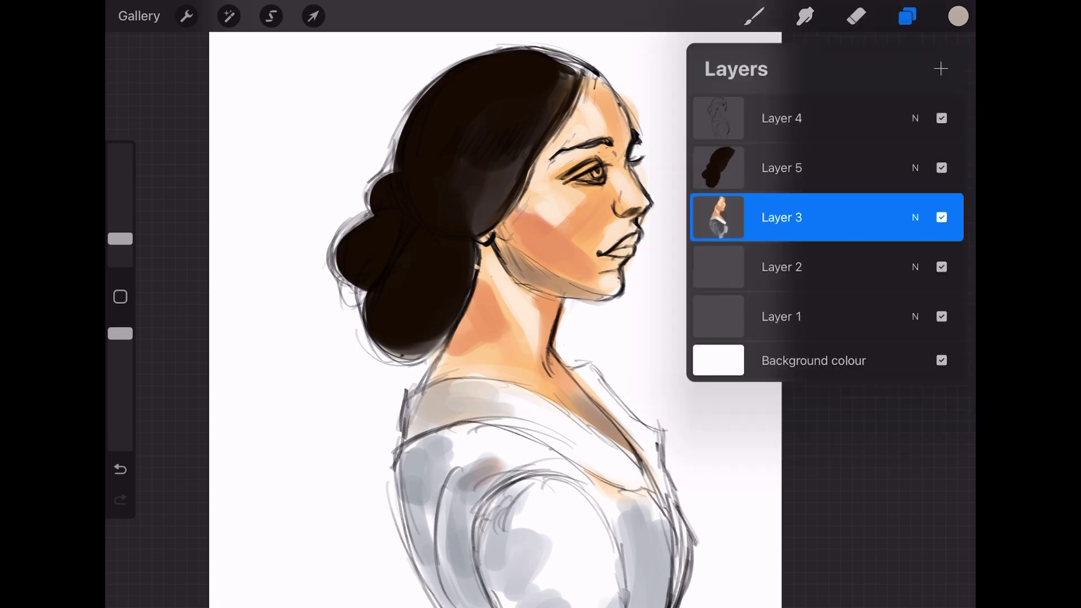
Step: Paint the lips pink-red with a smaller brush, deepening the colour
left_click(958, 16)
scroll(830, 338, "down", 3)
left_click(755, 315)
left_click(755, 16)
left_click_drag(611, 248, 636, 242)
left_click_drag(120, 219, 120, 258)
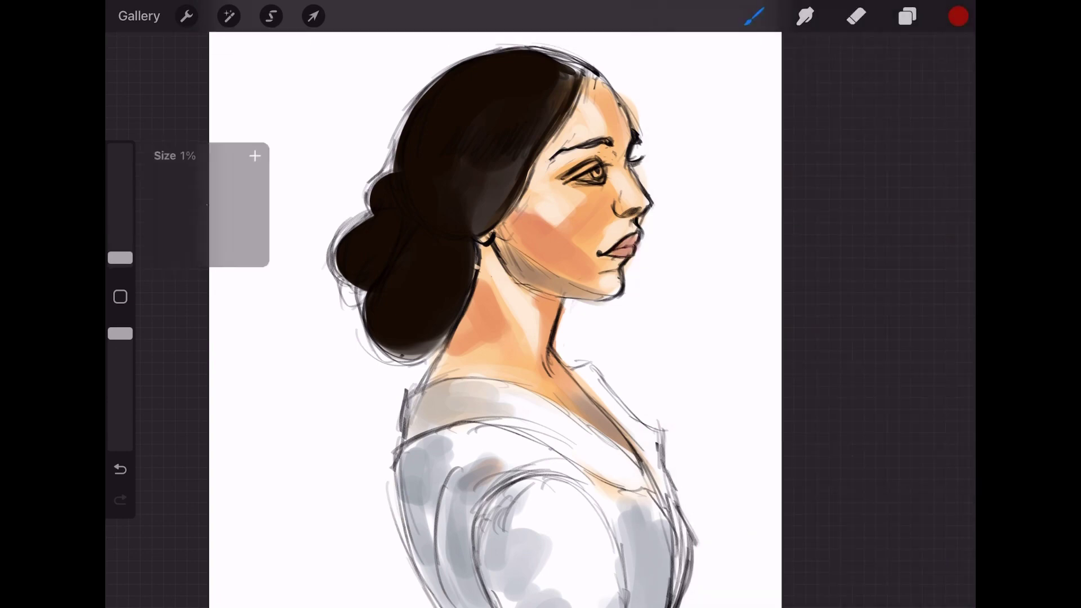
left_click_drag(621, 245, 638, 236)
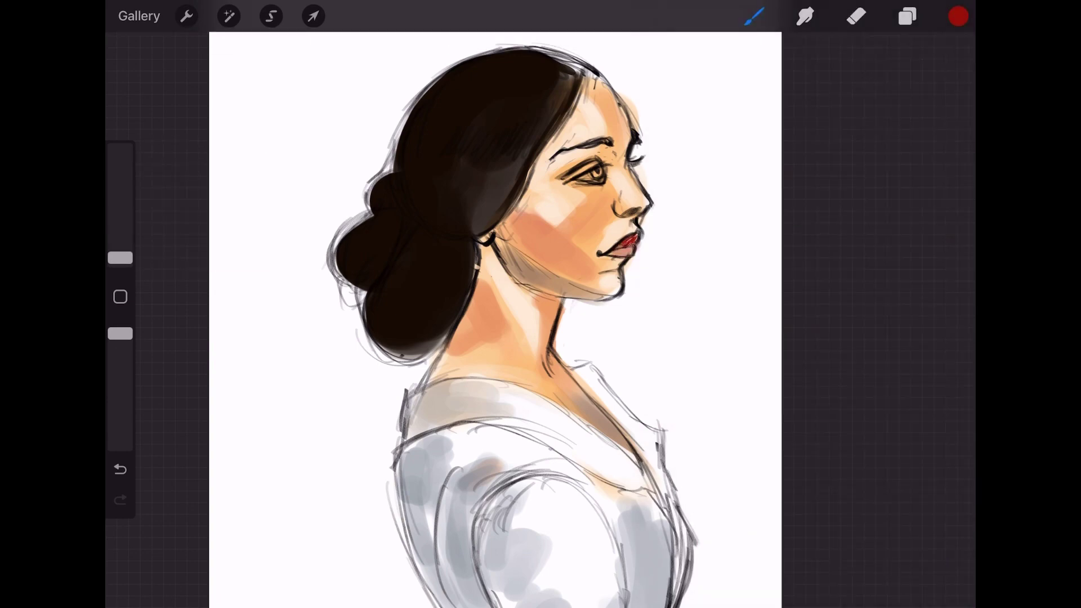
Step: Paint a dark teal iris and dab in a white catchlight
scroll(496, 315, "up", 3)
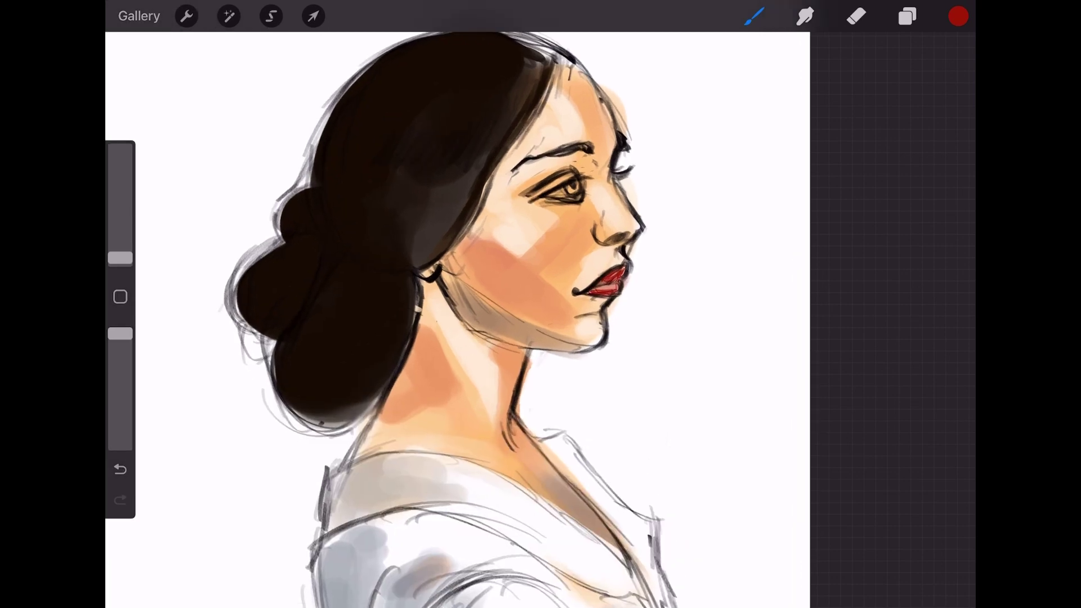
left_click(958, 16)
scroll(831, 338, "down", 3)
left_click(765, 356)
left_click(755, 16)
left_click_drag(569, 187, 574, 195)
left_click(711, 129)
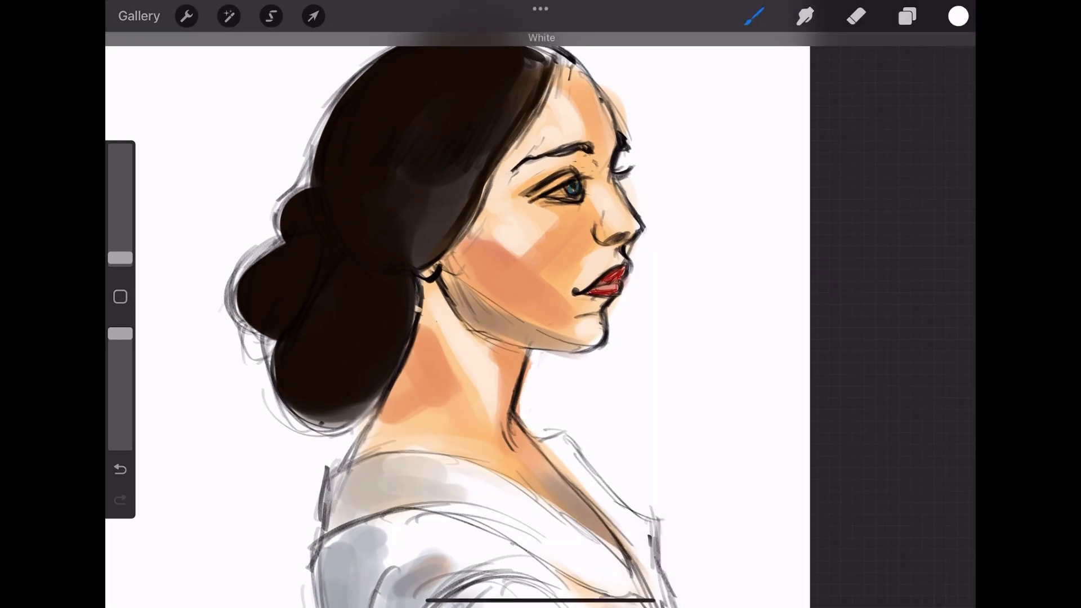
left_click(560, 194)
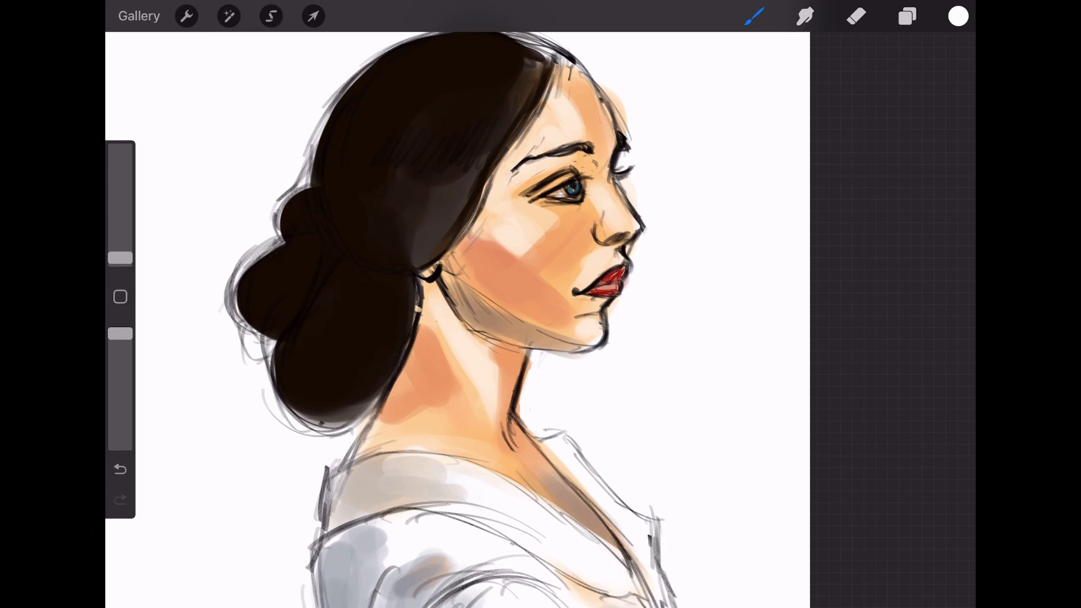
left_click_drag(428, 293, 513, 282)
Step: Brush broad Dark Pink strokes across the upper hair with a larger brush
left_click(958, 16)
left_click(843, 431)
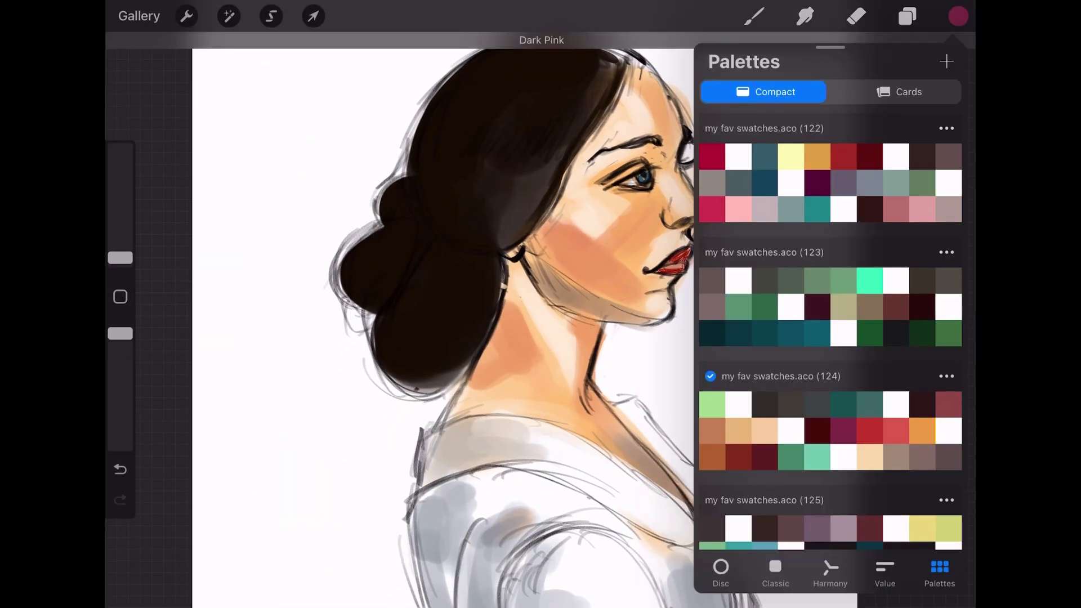
left_click(754, 15)
left_click_drag(120, 258, 120, 226)
left_click(907, 16)
left_click_drag(538, 144, 518, 183)
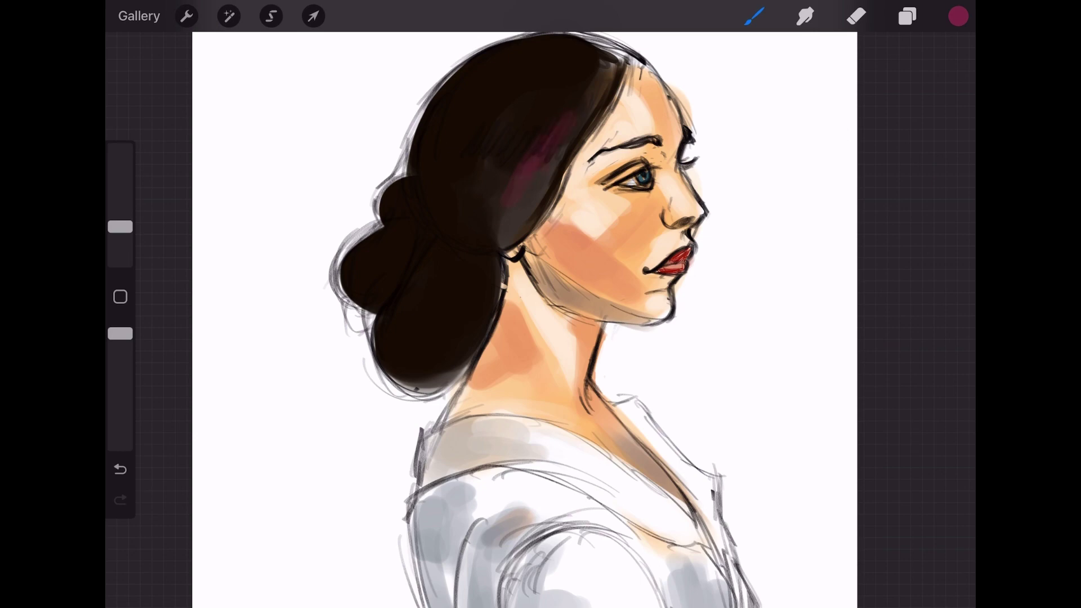
left_click_drag(120, 226, 120, 209)
left_click_drag(569, 113, 495, 180)
left_click_drag(523, 107, 428, 169)
Step: Mute the pink hair with dark brown and tidy the hairline with skin tone
left_click(563, 116)
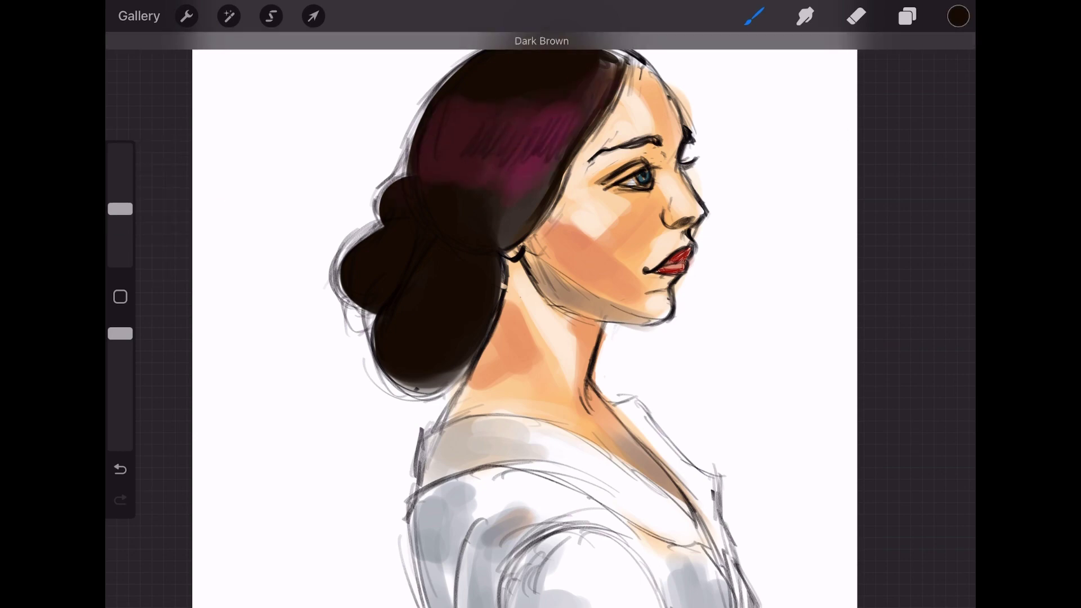
left_click_drag(564, 112, 524, 214)
mouse_move(507, 282)
left_mouse_down()
mouse_move(592, 315)
mouse_move(619, 237)
left_mouse_up()
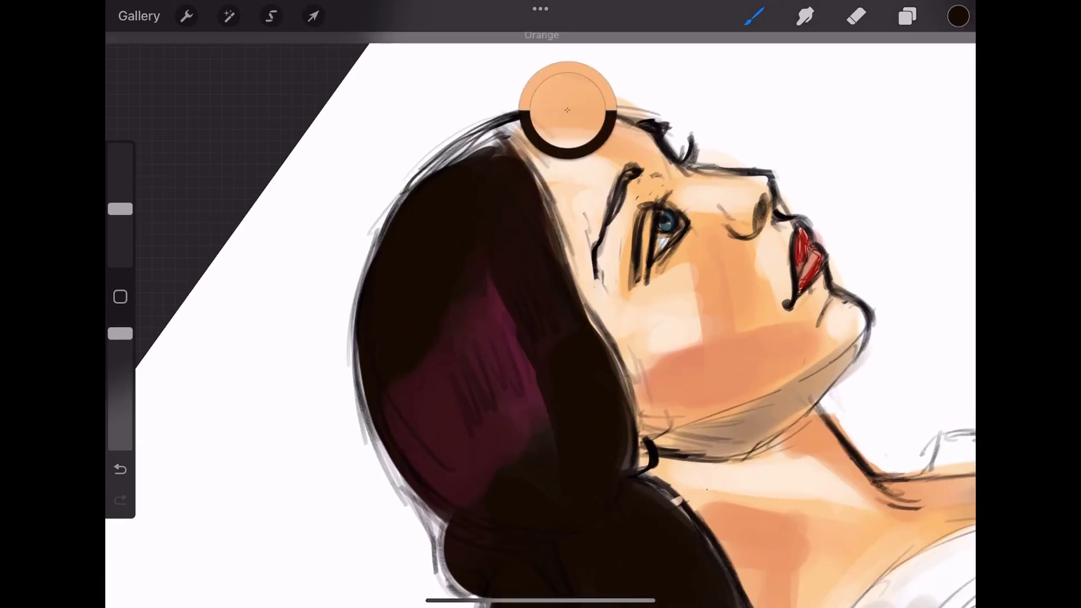
left_click(563, 96)
left_click_drag(120, 209, 120, 240)
left_click_drag(450, 338, 535, 350)
mouse_move(575, 177)
left_mouse_down()
mouse_move(507, 231)
mouse_move(542, 186)
left_mouse_up()
left_click(499, 242)
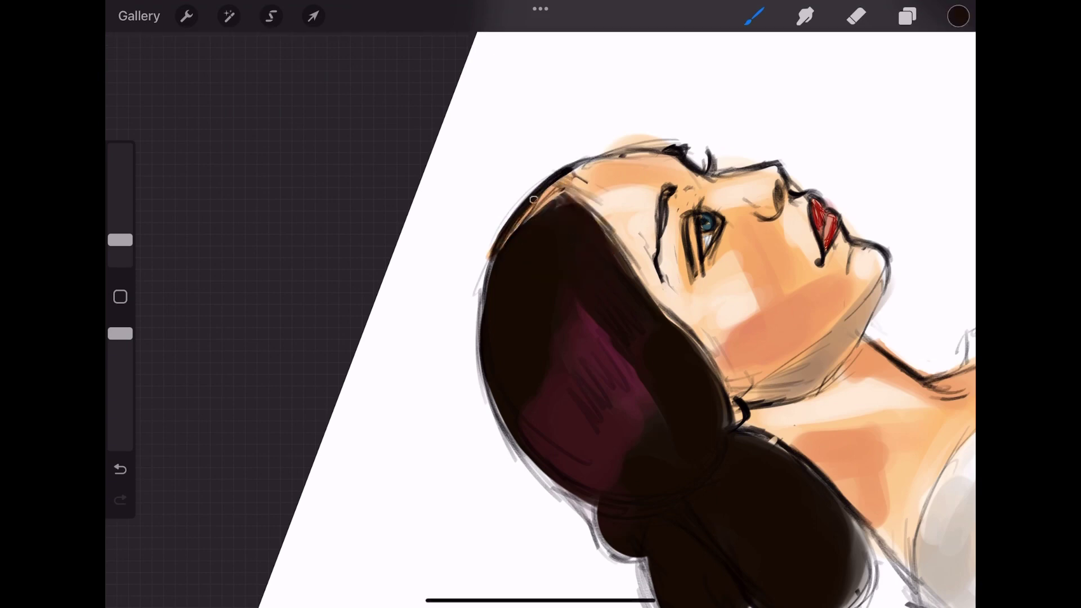
mouse_move(539, 192)
left_mouse_down()
mouse_move(620, 282)
mouse_move(563, 254)
left_mouse_up()
left_click(908, 15)
Step: Duplicate sketch Layer 4, hide the copy, and set the other to Linear Light
left_click_drag(845, 119, 761, 118)
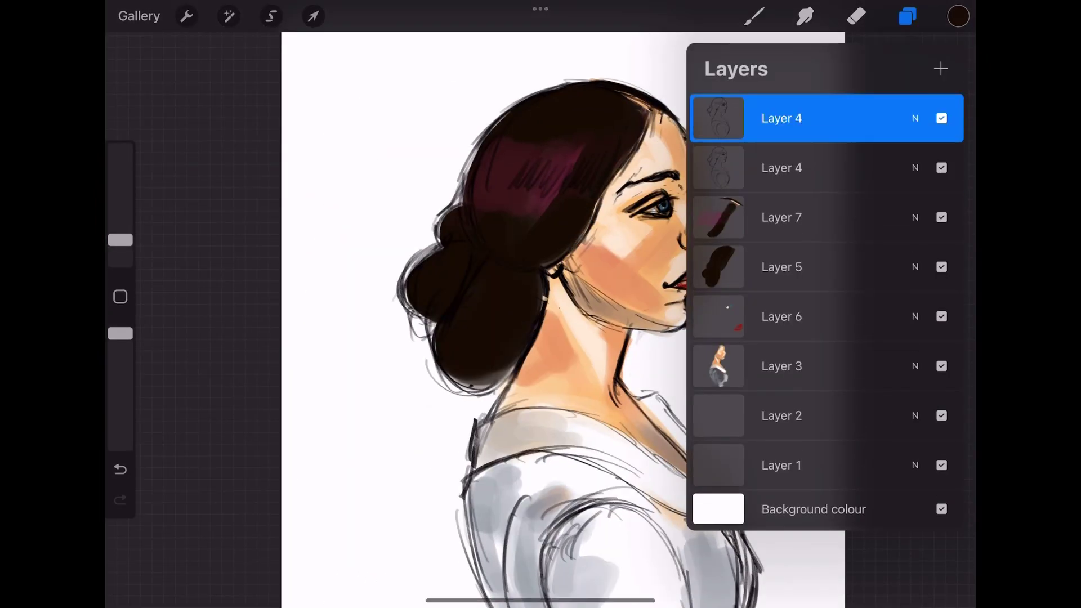
left_click(915, 118)
left_click_drag(789, 451, 789, 281)
left_click(727, 379)
left_click_drag(789, 379, 789, 417)
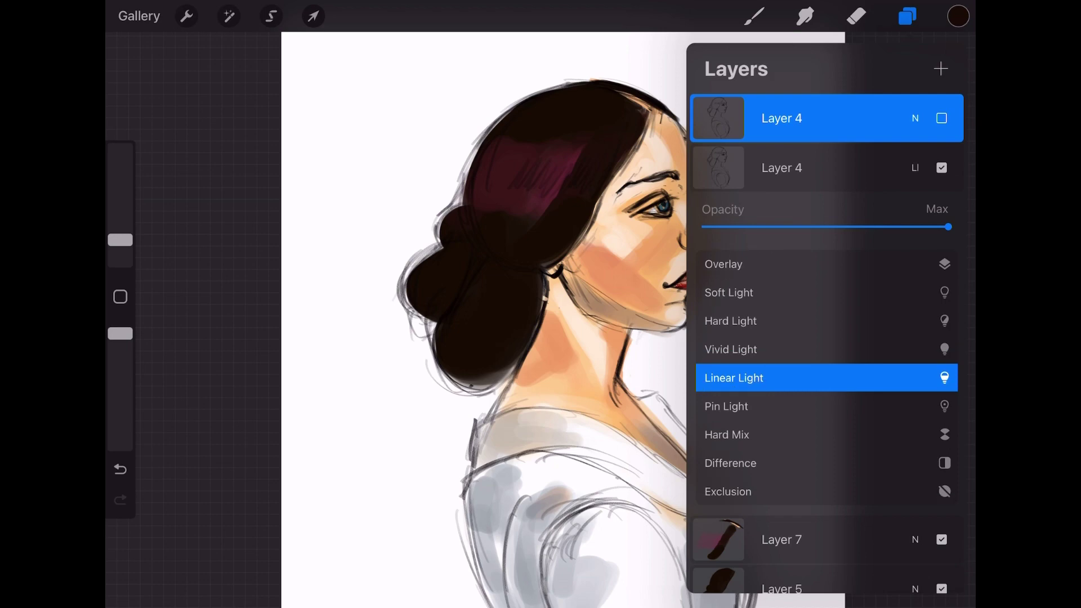
left_click(755, 15)
Step: Merge the colour layers down into Layer 3 and add a fresh layer above it
left_click(907, 15)
left_click_drag(788, 118, 788, 366)
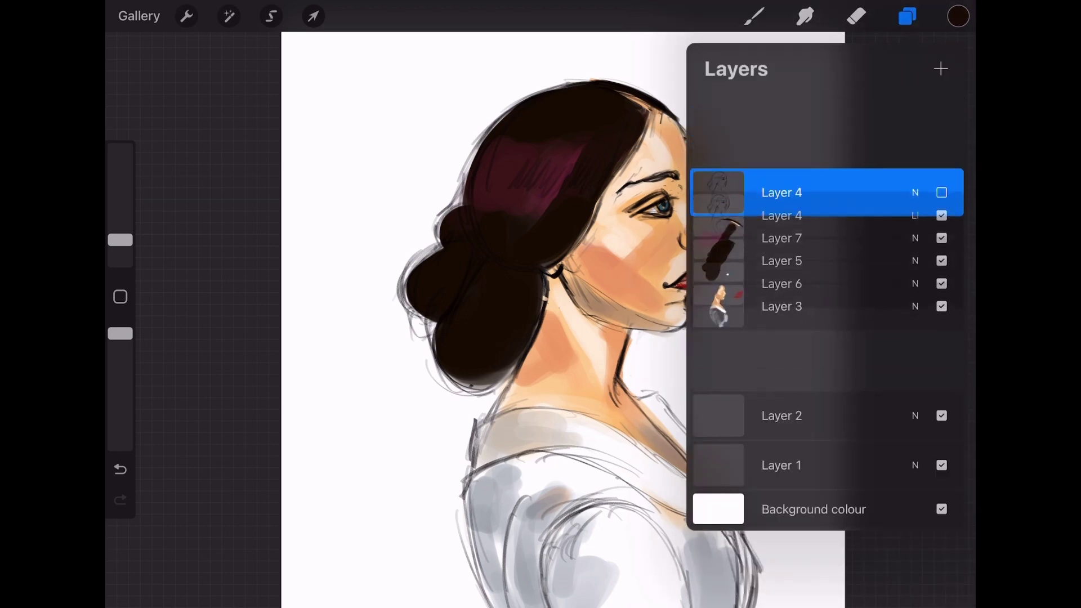
left_click(941, 69)
key("ctrl+z")
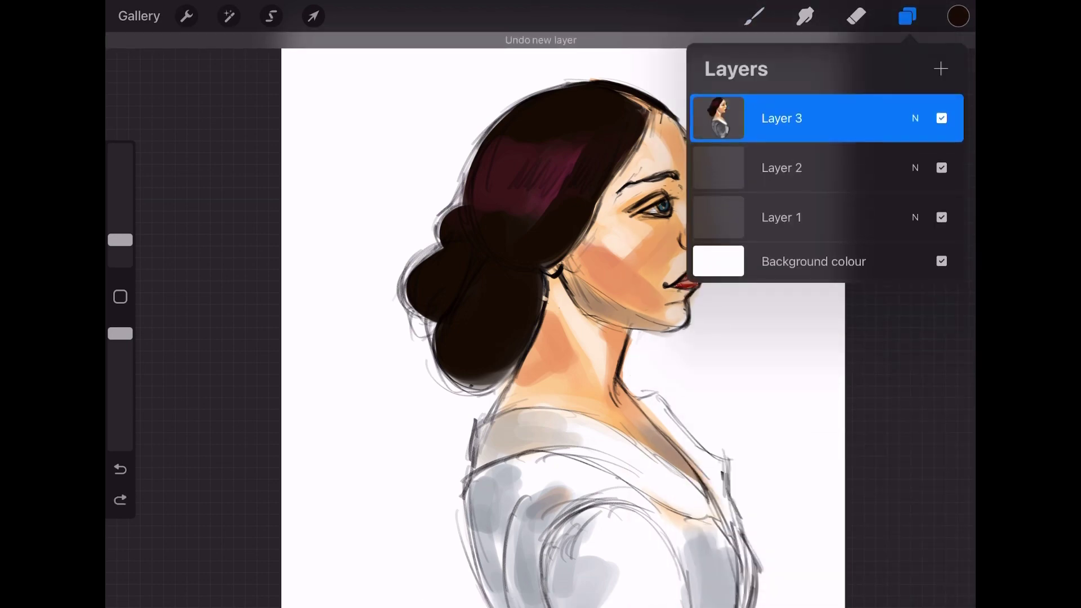
key("ctrl+z")
key("ctrl+z")
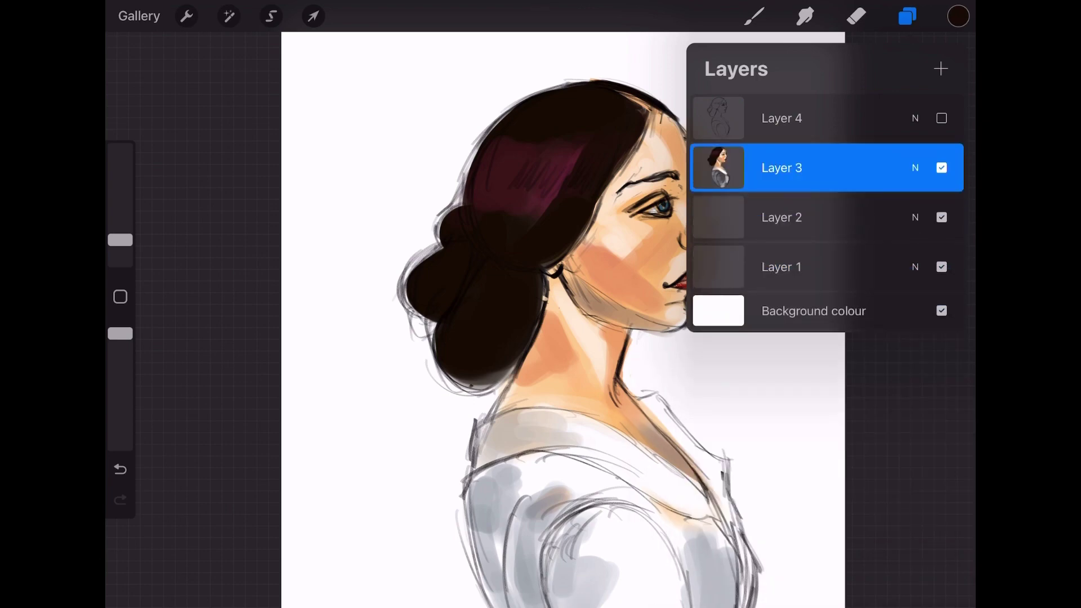
scroll(484, 315, "up", 3)
left_click(941, 68)
left_click(754, 15)
Step: Fill the upper lip with Dark Red, adjusting the brush size
left_click_drag(120, 240, 120, 221)
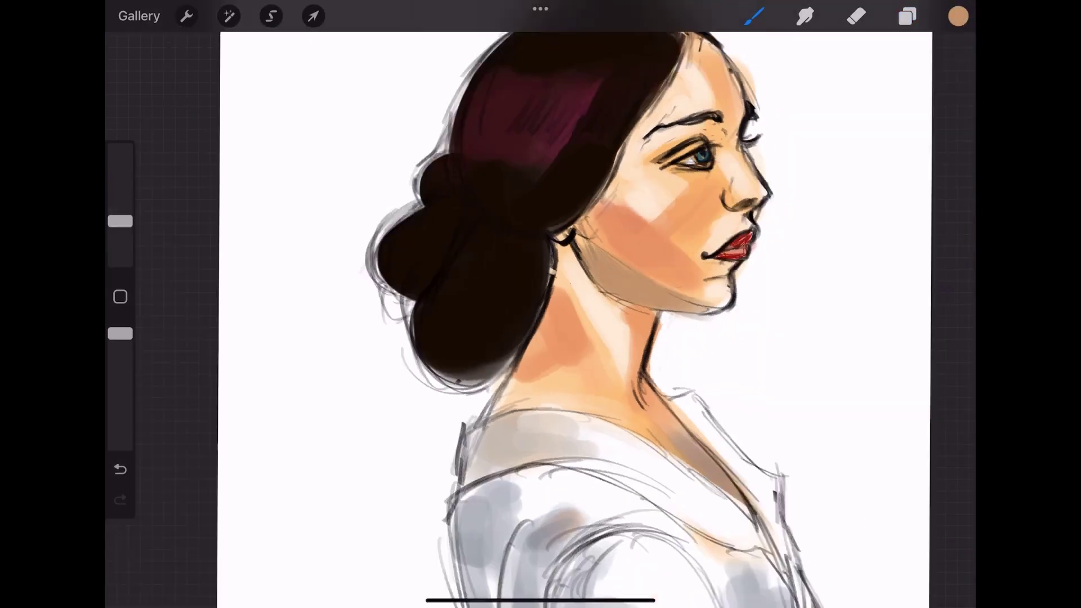
scroll(541, 315, "up", 3)
left_click_drag(120, 221, 120, 248)
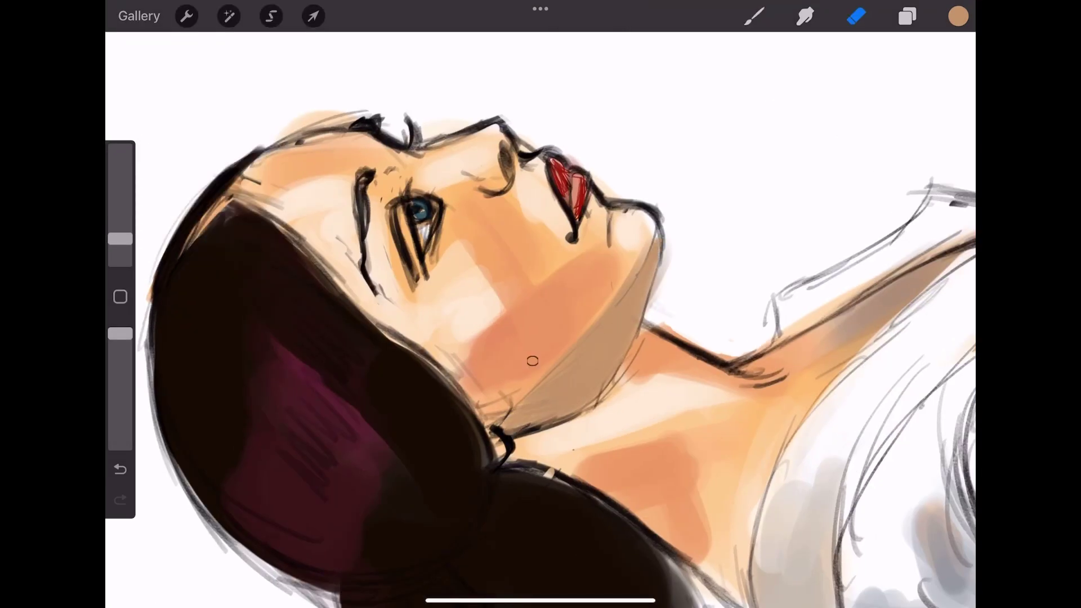
scroll(562, 338, "down", 3)
scroll(541, 316, "up", 5)
key("b")
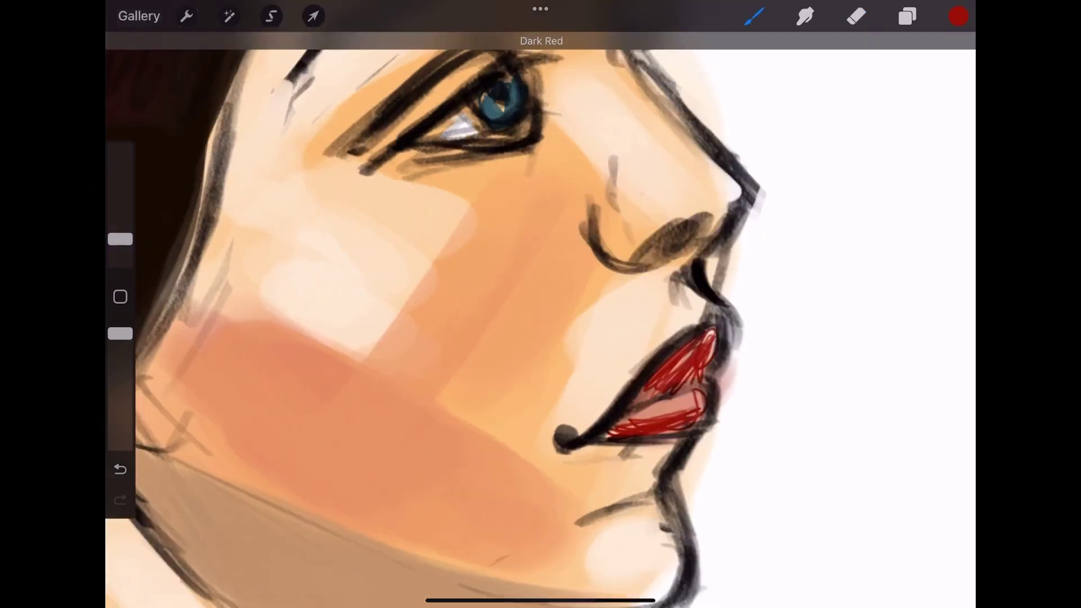
mouse_move(714, 281)
left_mouse_down()
mouse_move(679, 327)
mouse_move(642, 341)
left_mouse_up()
left_click_drag(120, 240, 120, 261)
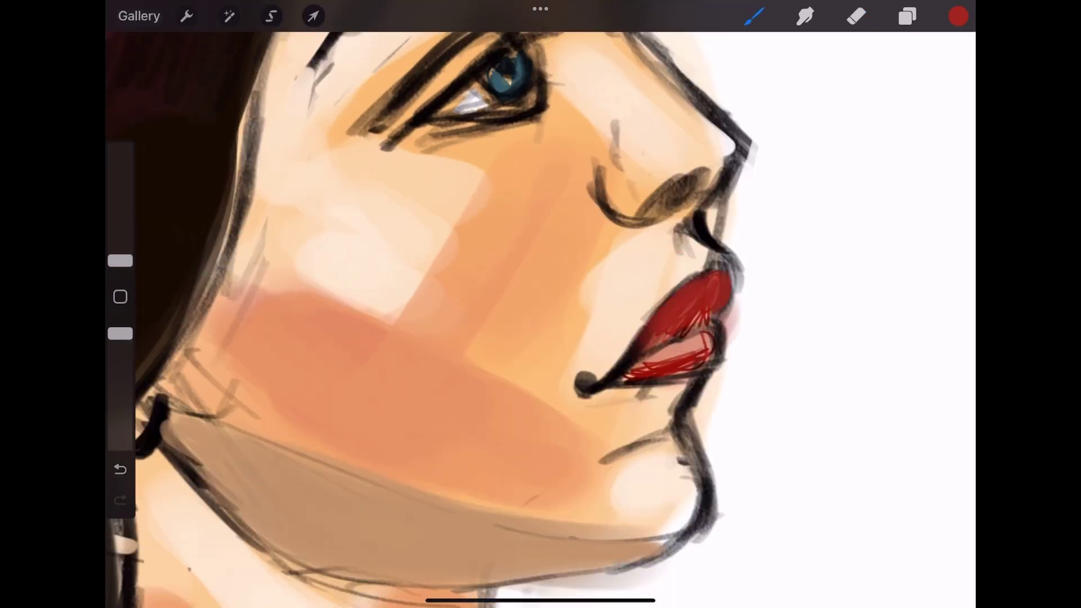
Step: Sample the lip colours and erase part of the nose-to-lip line
left_click(692, 367)
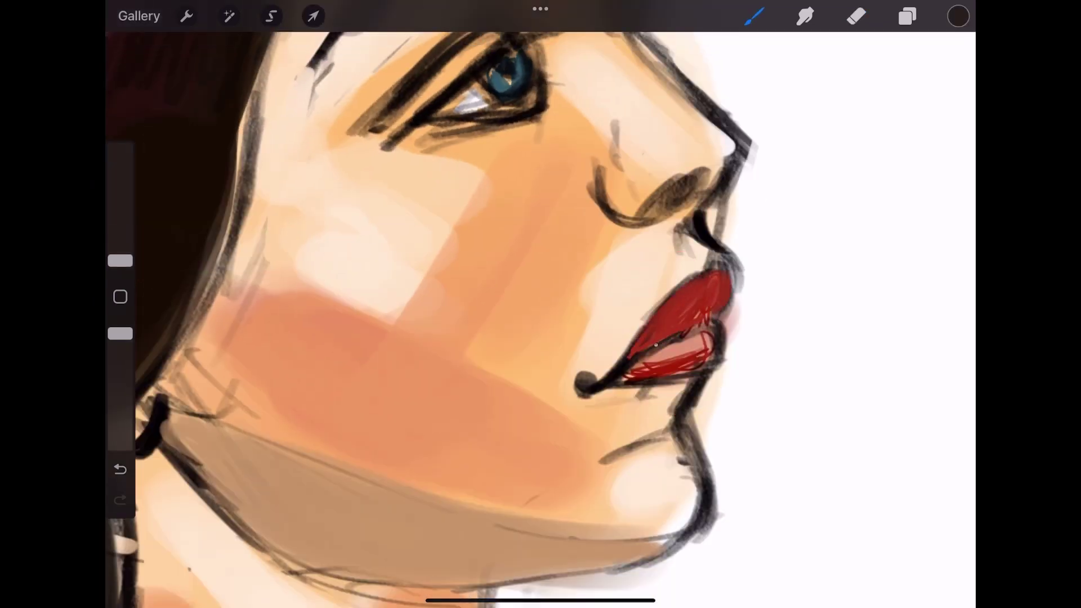
left_click(712, 272)
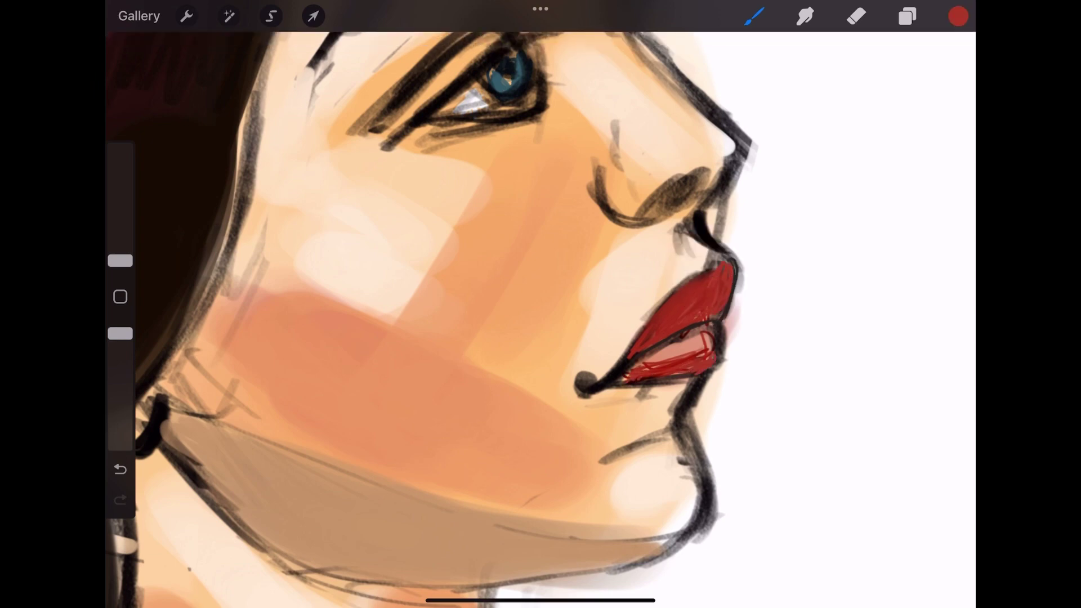
scroll(541, 304, "down", 2)
left_click(856, 15)
left_click(907, 15)
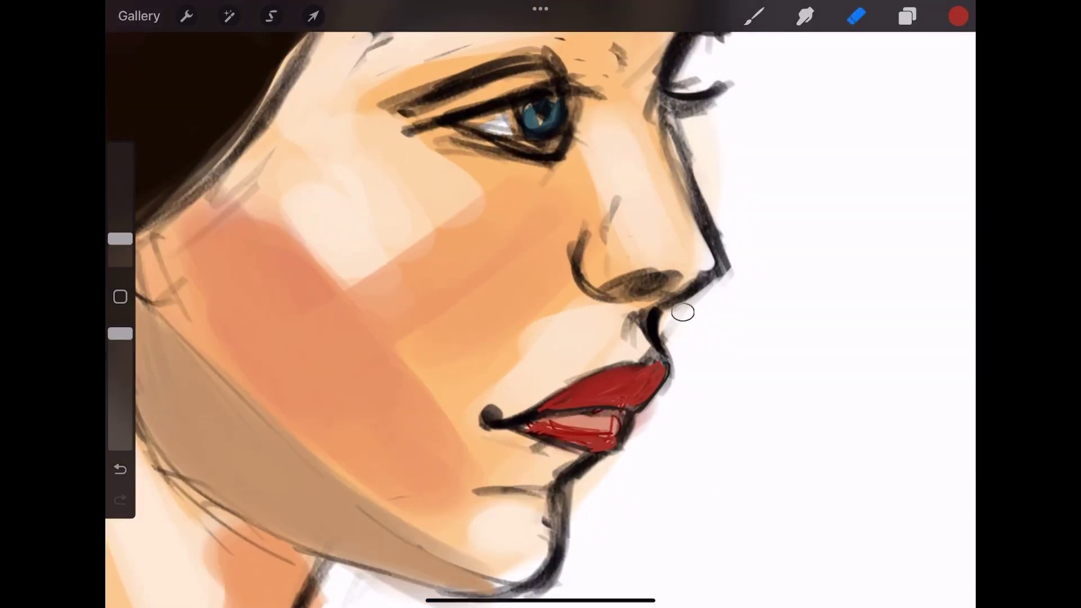
left_click_drag(683, 312, 687, 352)
scroll(541, 304, "down", 3)
scroll(541, 304, "up", 2)
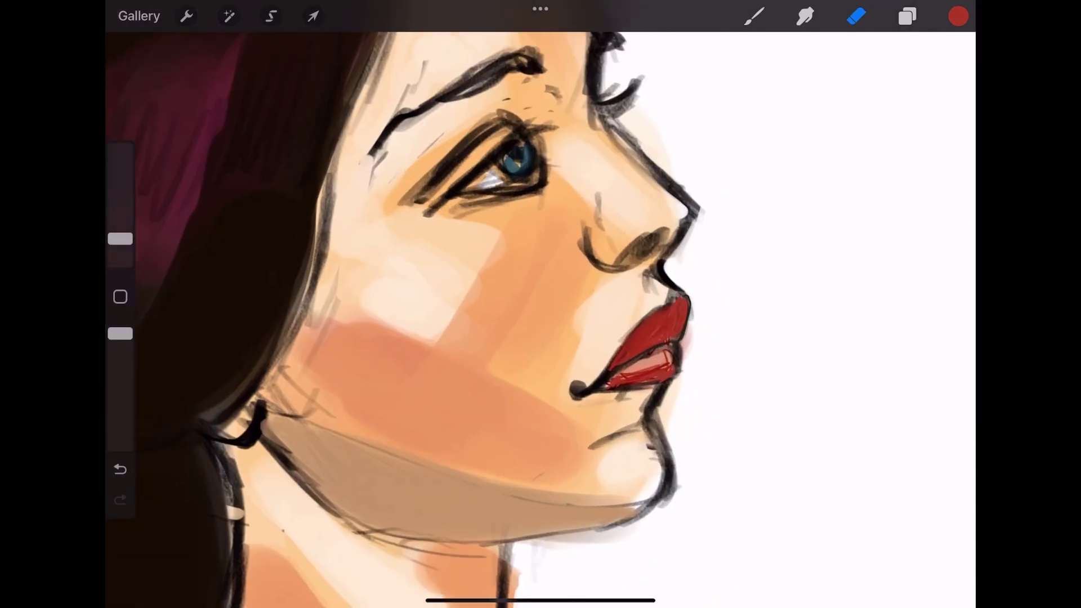
left_click(755, 15)
Step: Remove unused Layer 6 and sample red, dark brown and black to outline the lips
left_click(958, 16)
left_click(908, 16)
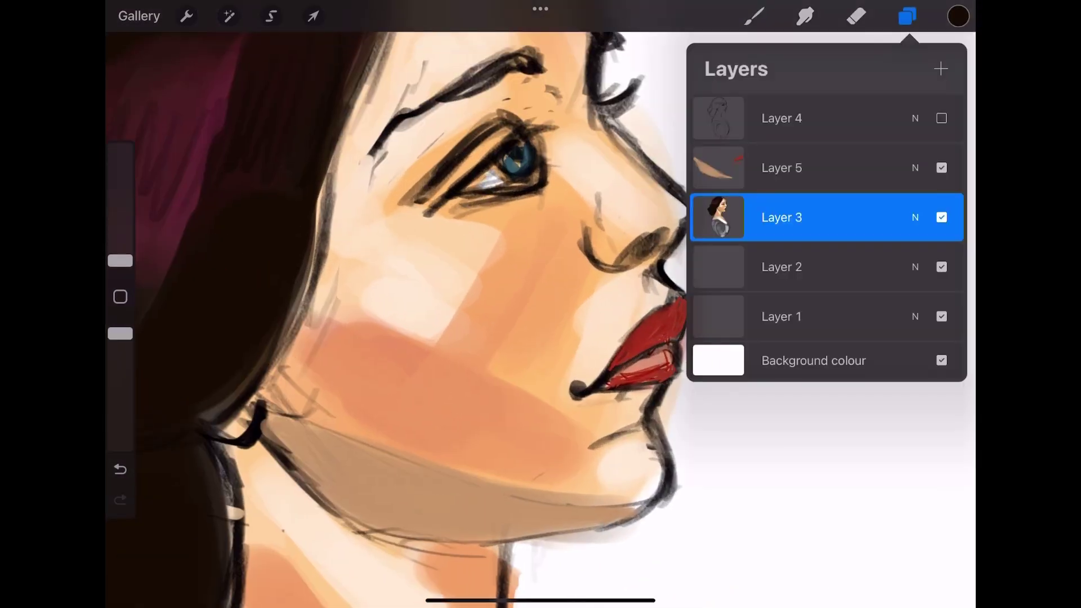
left_click(908, 15)
scroll(620, 388, "up", 3)
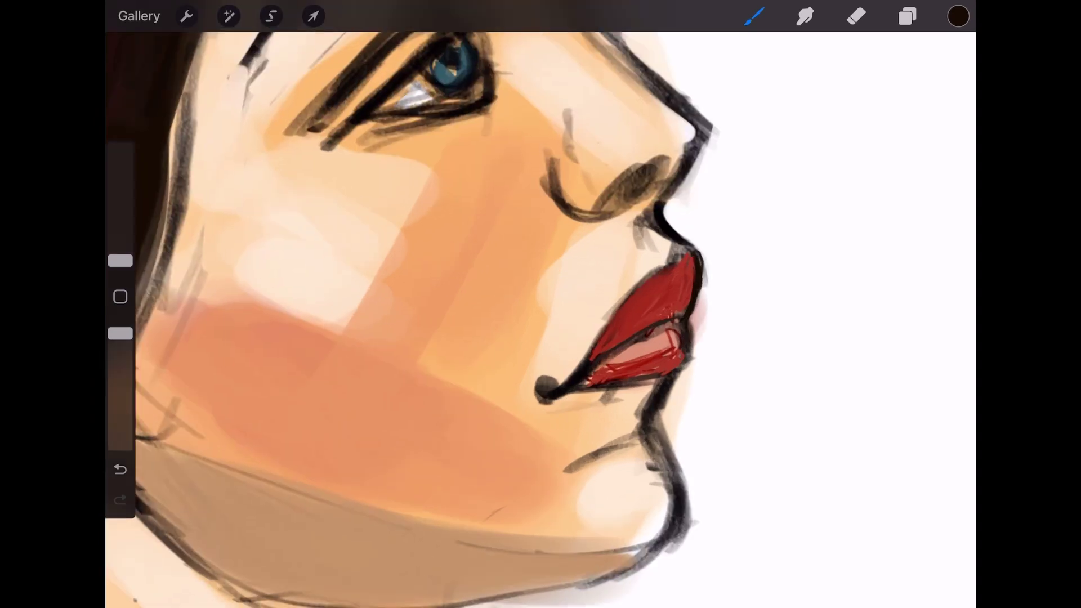
left_click(669, 333)
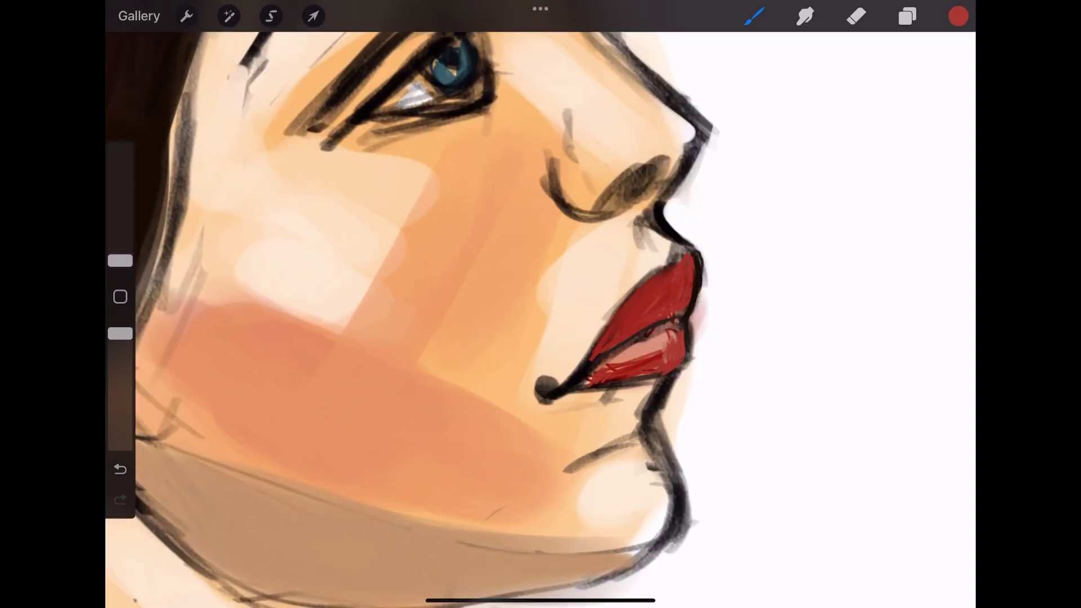
left_click(626, 348)
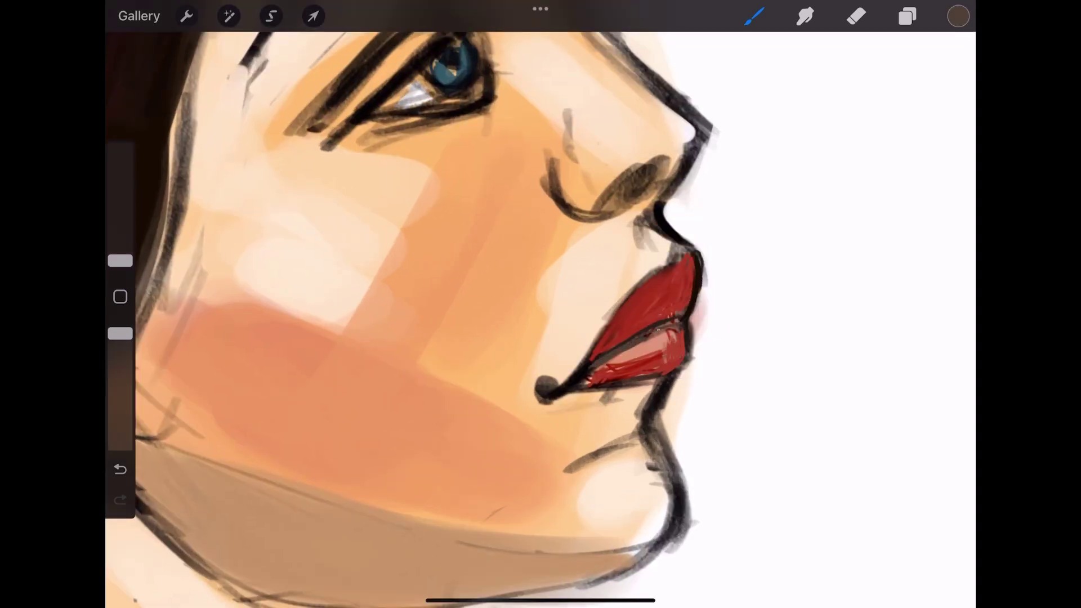
left_click(591, 367)
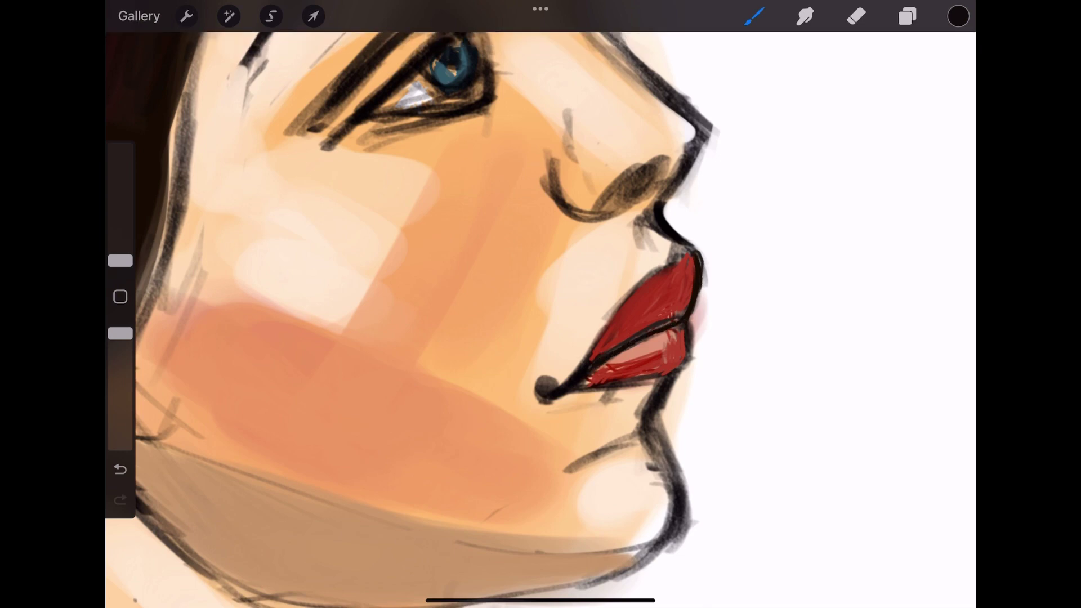
scroll(540, 304, "down", 5)
left_click(908, 16)
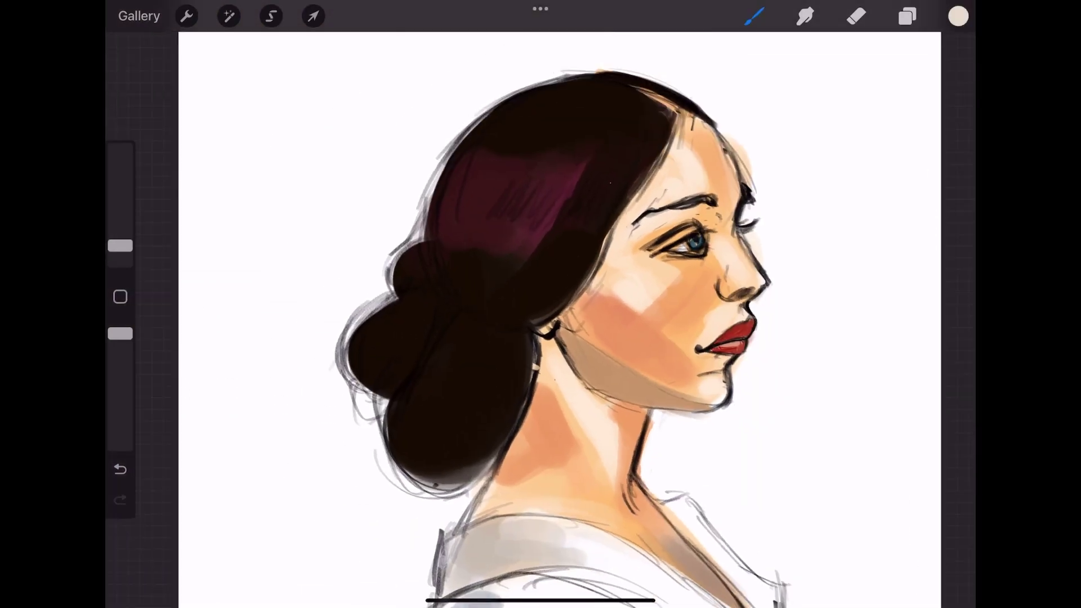
Step: Eyedrop the dark plum-red from the hair and paint larger sheen strokes over the upper hair and bun
scroll(540, 304, "down", 2)
left_click(561, 177)
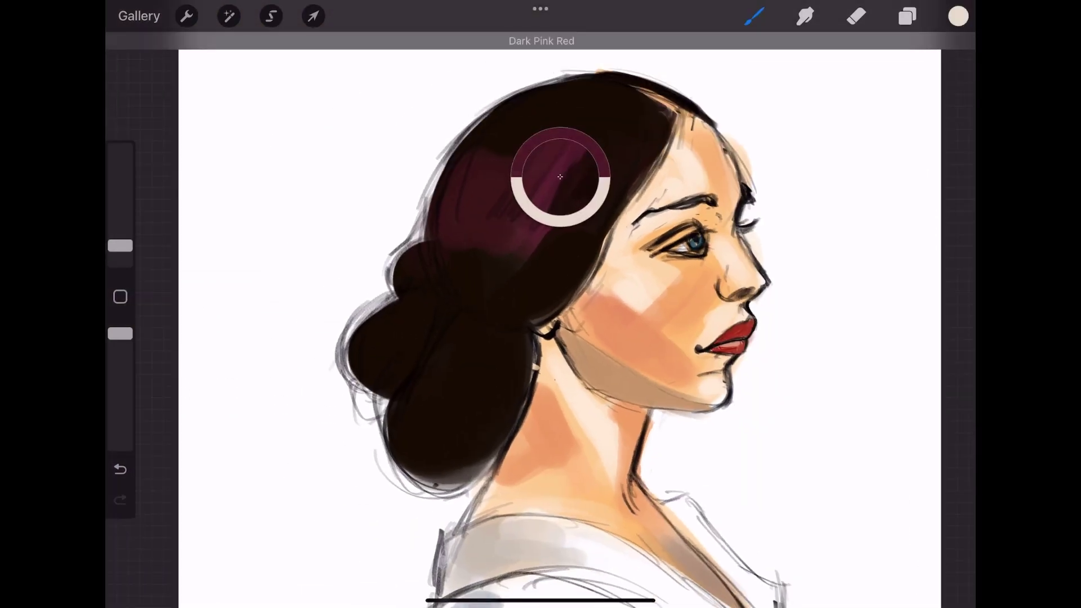
mouse_move(120, 246)
left_mouse_down()
mouse_move(120, 183)
mouse_move(120, 216)
left_mouse_up()
key("ctrl+z")
mouse_move(529, 203)
left_mouse_down()
mouse_move(615, 187)
mouse_move(653, 135)
left_mouse_up()
left_click_drag(389, 338, 451, 338)
left_click_drag(468, 400, 498, 353)
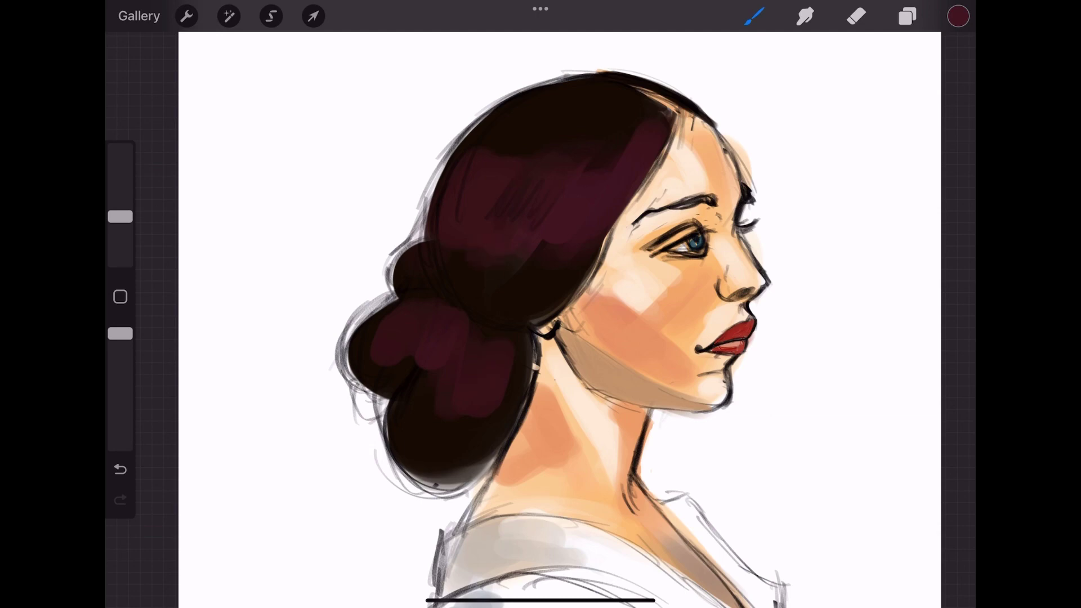
left_click_drag(549, 271, 494, 261)
left_click(907, 16)
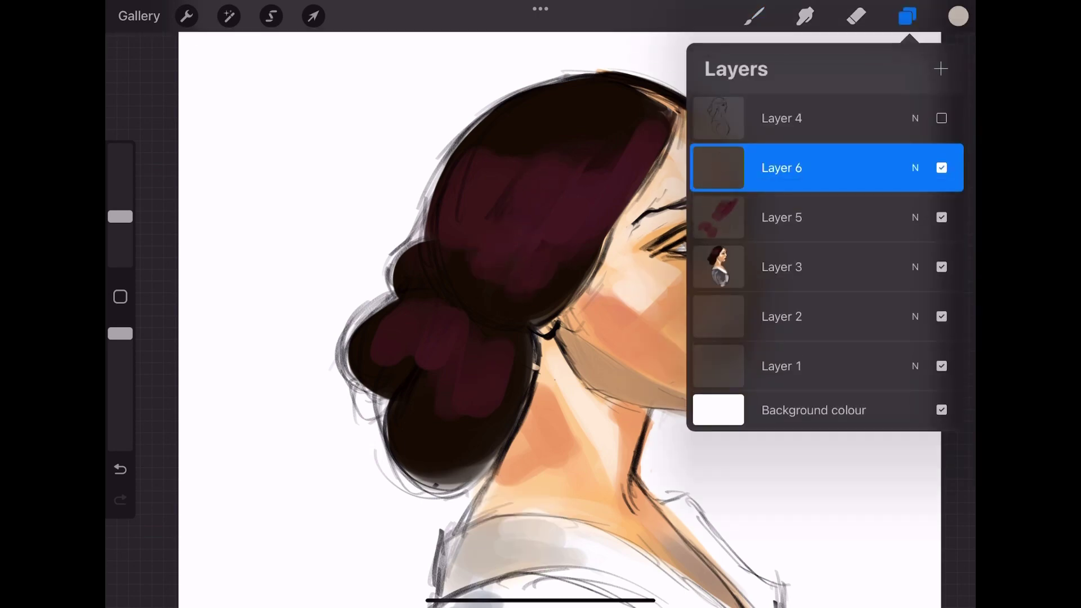
Step: Paint light beige highlights across the upper hair and erase dark gaps into them
left_click(907, 16)
mouse_move(620, 174)
left_mouse_down()
mouse_move(540, 242)
mouse_move(552, 191)
mouse_move(467, 237)
left_mouse_up()
left_click_drag(507, 160, 451, 231)
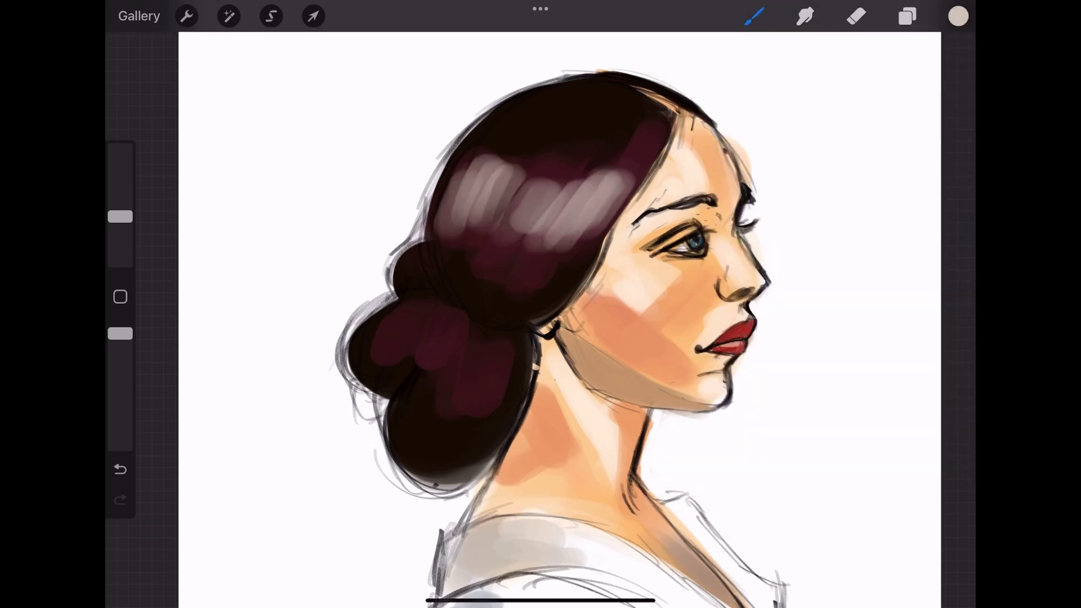
left_click(856, 15)
left_click_drag(484, 160, 496, 187)
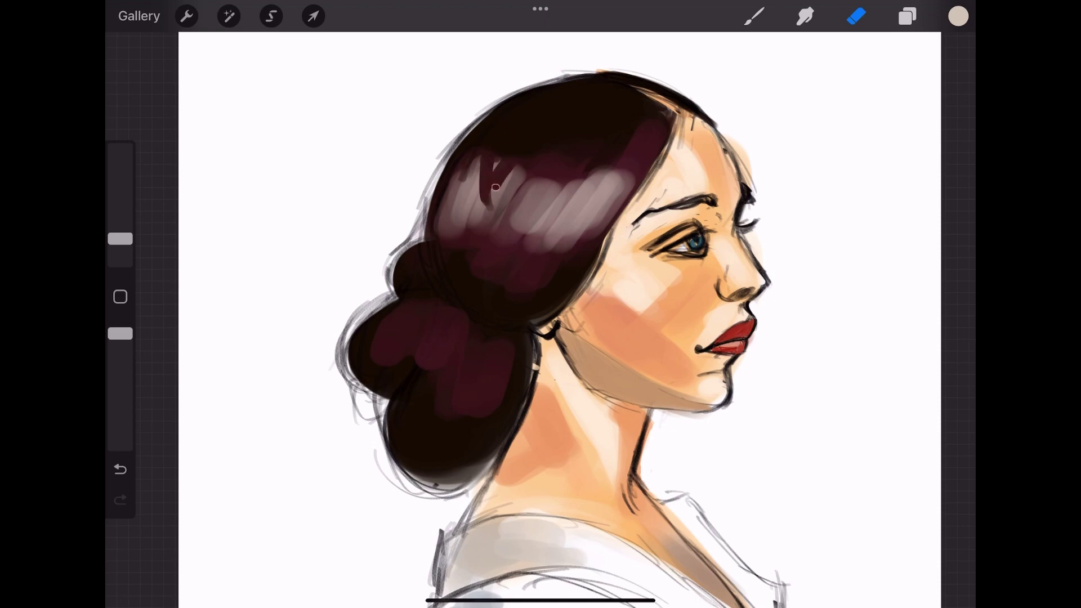
Step: With a smaller eraser, carve curly streaks into the crown's pinkish highlights
mouse_move(120, 239)
left_mouse_down()
mouse_move(120, 257)
mouse_move(120, 242)
left_mouse_up()
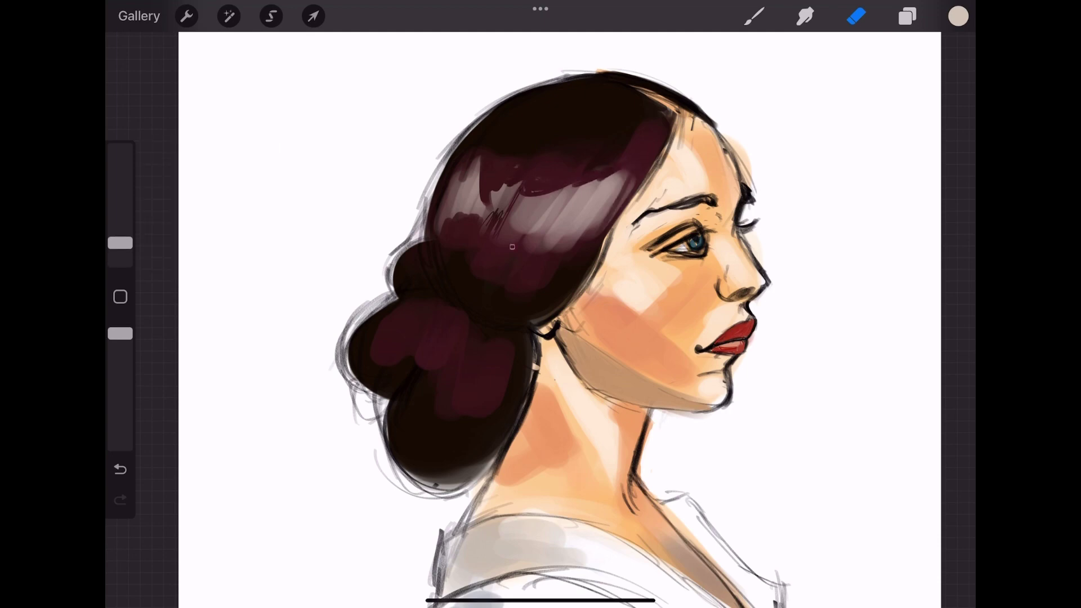
left_click_drag(512, 247, 542, 239)
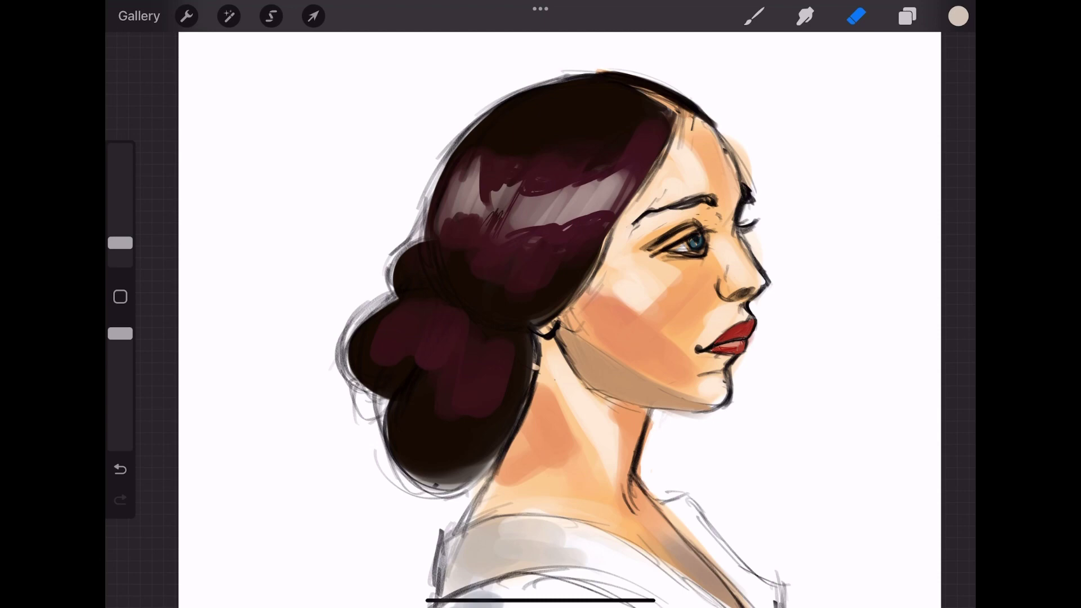
mouse_move(120, 242)
left_mouse_down()
mouse_move(120, 261)
mouse_move(120, 245)
left_mouse_up()
mouse_move(563, 225)
left_mouse_down()
mouse_move(580, 185)
mouse_move(611, 178)
left_mouse_up()
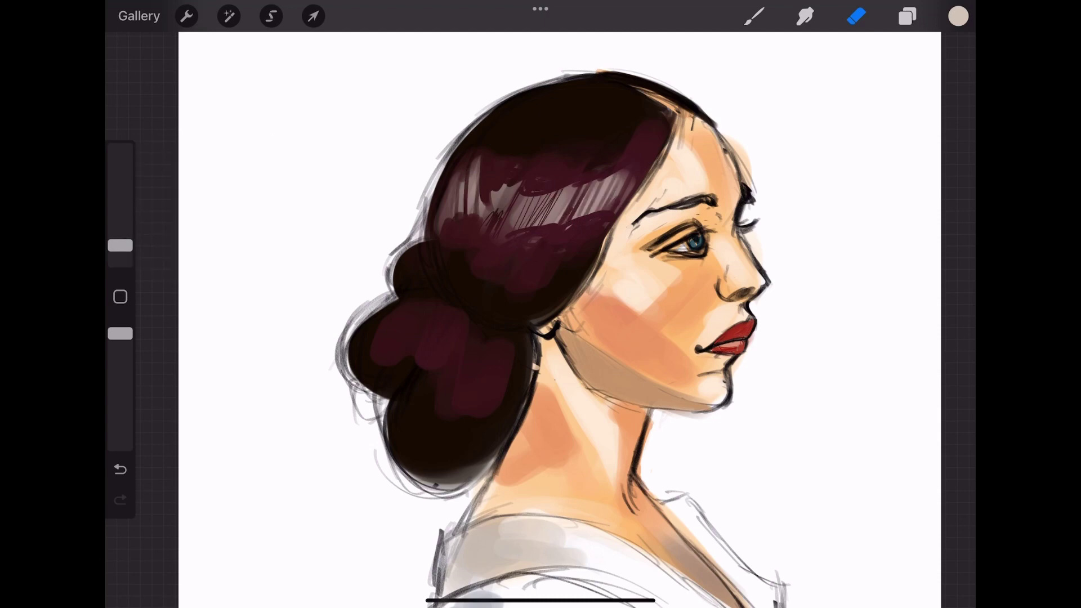
scroll(558, 316, "down", 2)
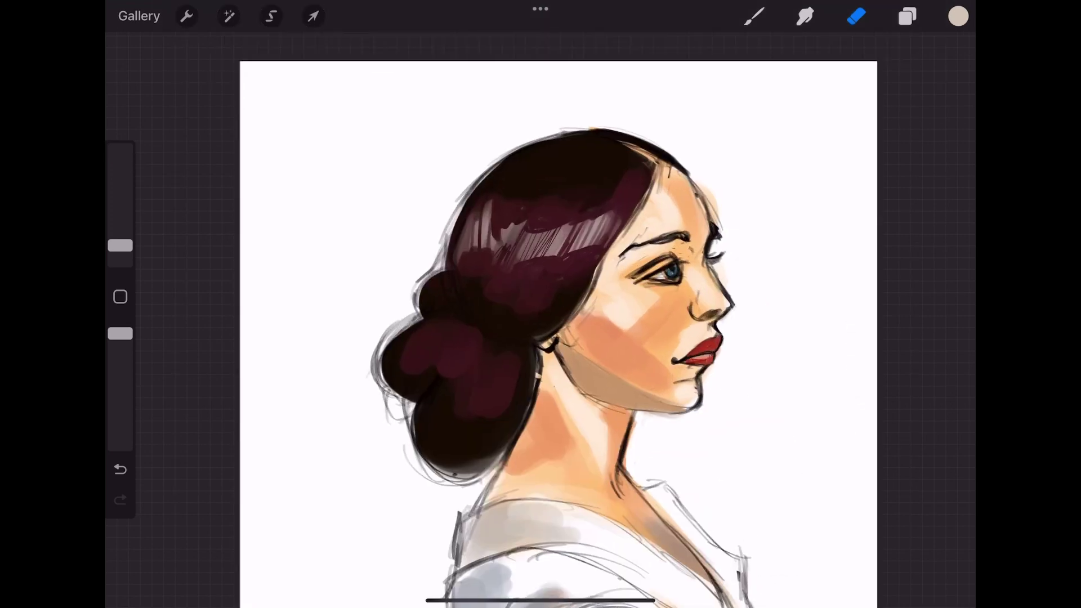
left_click(754, 16)
left_click(856, 15)
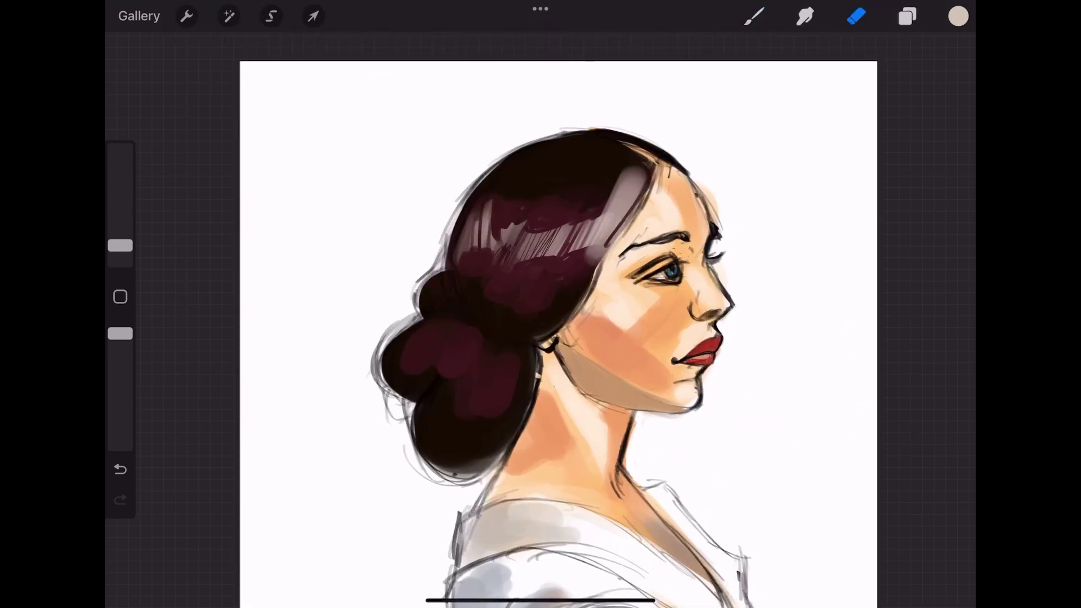
left_click_drag(628, 172, 600, 214)
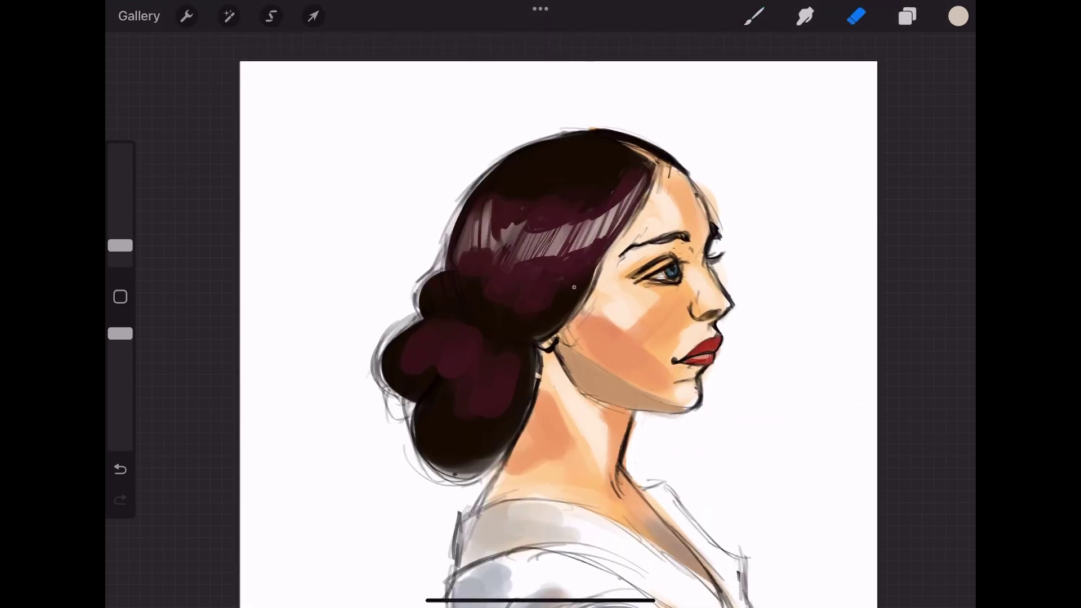
Step: Paint a light stroke down the hair bun and blend it in with Smudge
left_click(755, 15)
left_click_drag(479, 286, 454, 388)
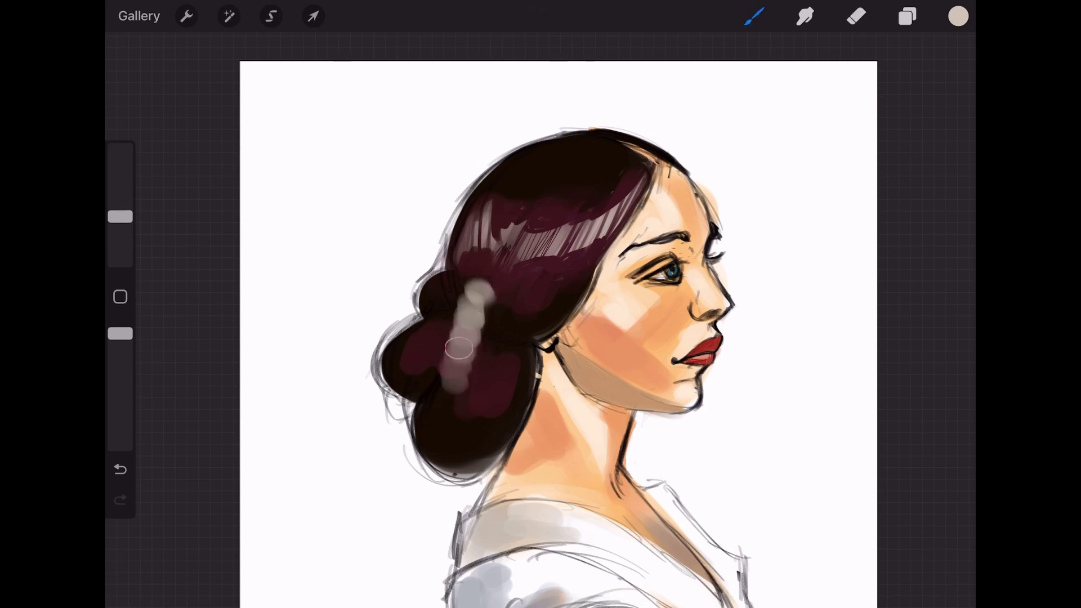
left_click(805, 16)
mouse_move(457, 292)
left_mouse_down()
mouse_move(455, 341)
mouse_move(476, 377)
left_mouse_up()
Step: Erase a highlight streak into the lower bun and add light grey and mauve highlights
left_click(856, 16)
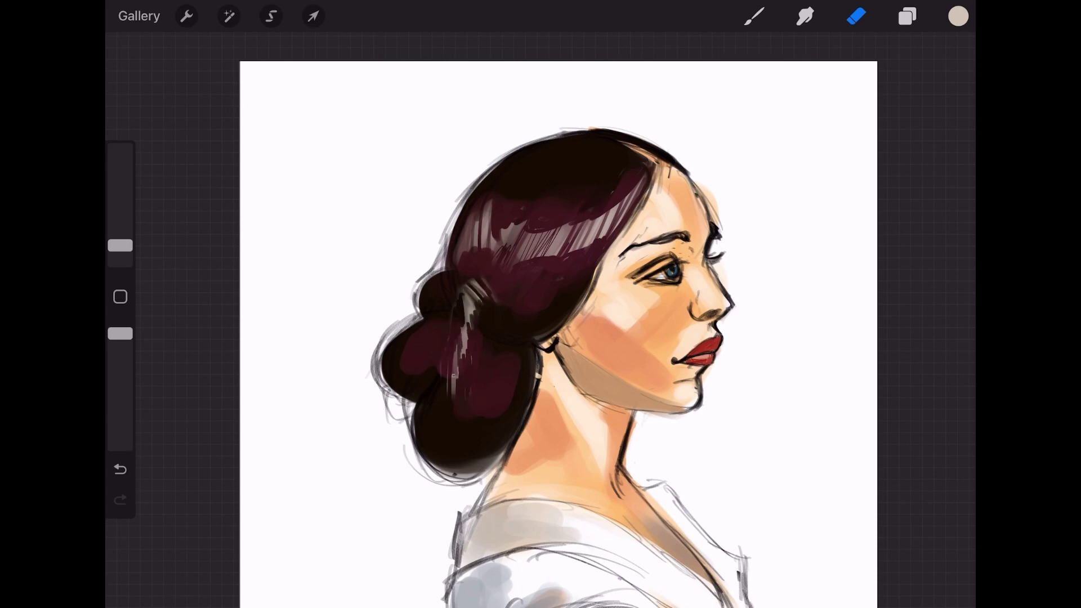
left_click_drag(495, 360, 476, 419)
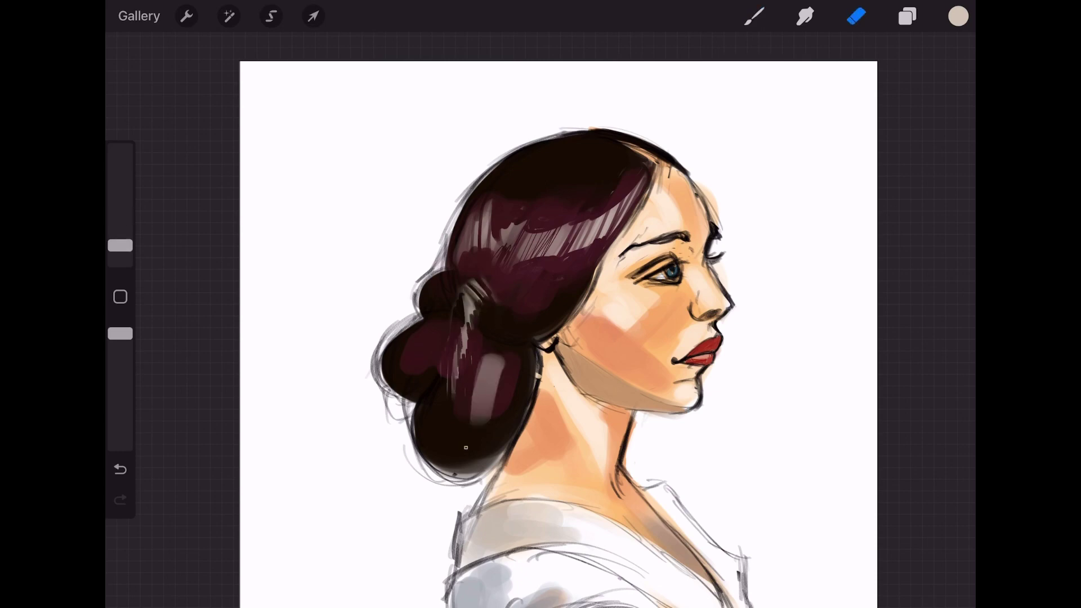
left_click(755, 16)
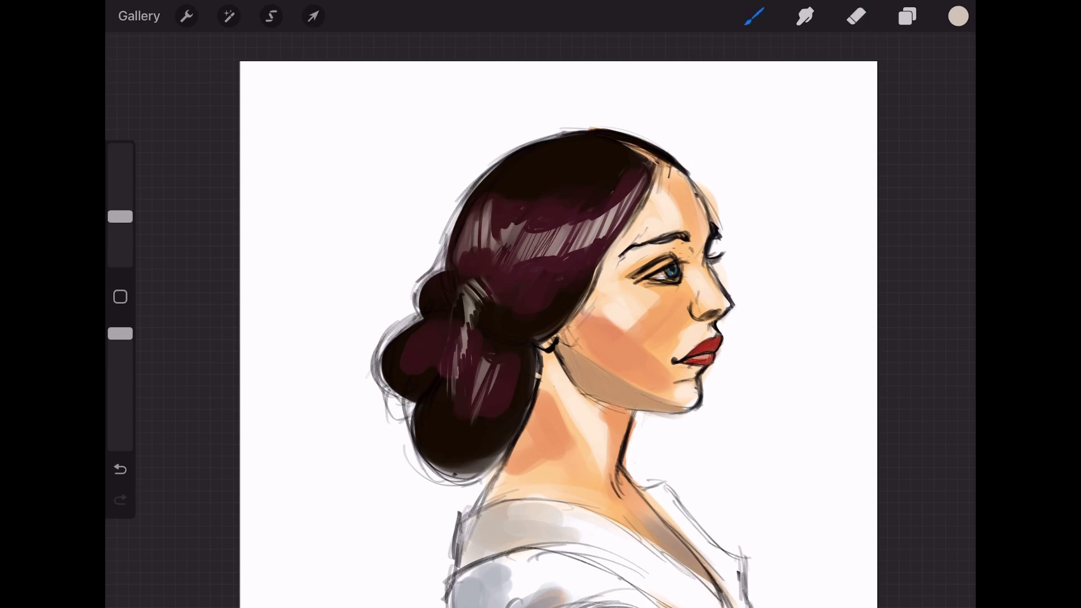
mouse_move(507, 352)
left_mouse_down()
mouse_move(527, 374)
mouse_move(496, 362)
left_mouse_up()
left_click(856, 15)
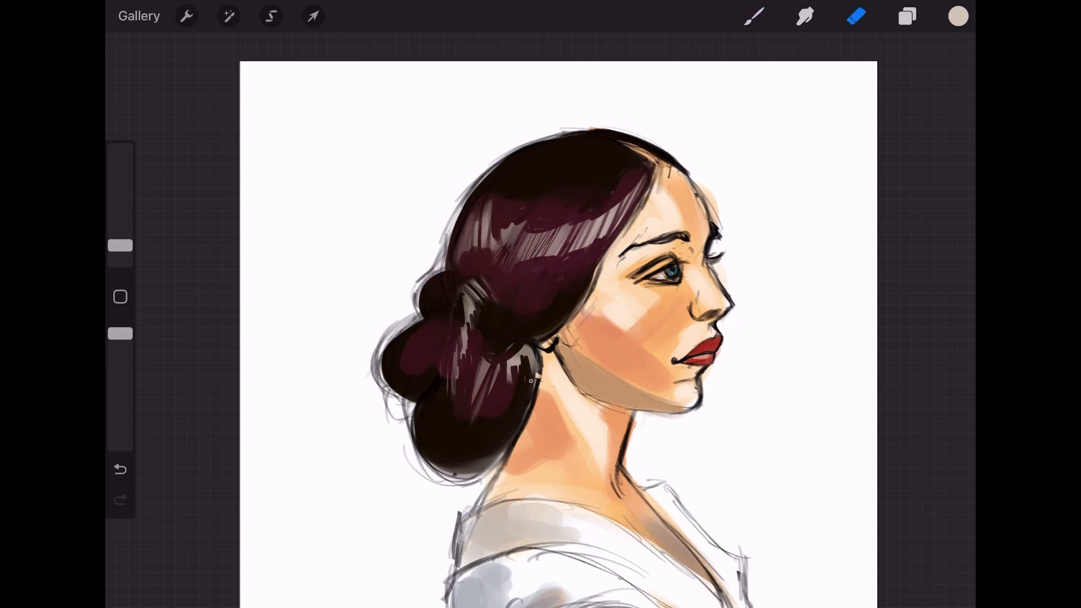
left_click(755, 15)
mouse_move(445, 324)
left_mouse_down()
mouse_move(400, 374)
mouse_move(407, 390)
left_mouse_up()
left_click(856, 16)
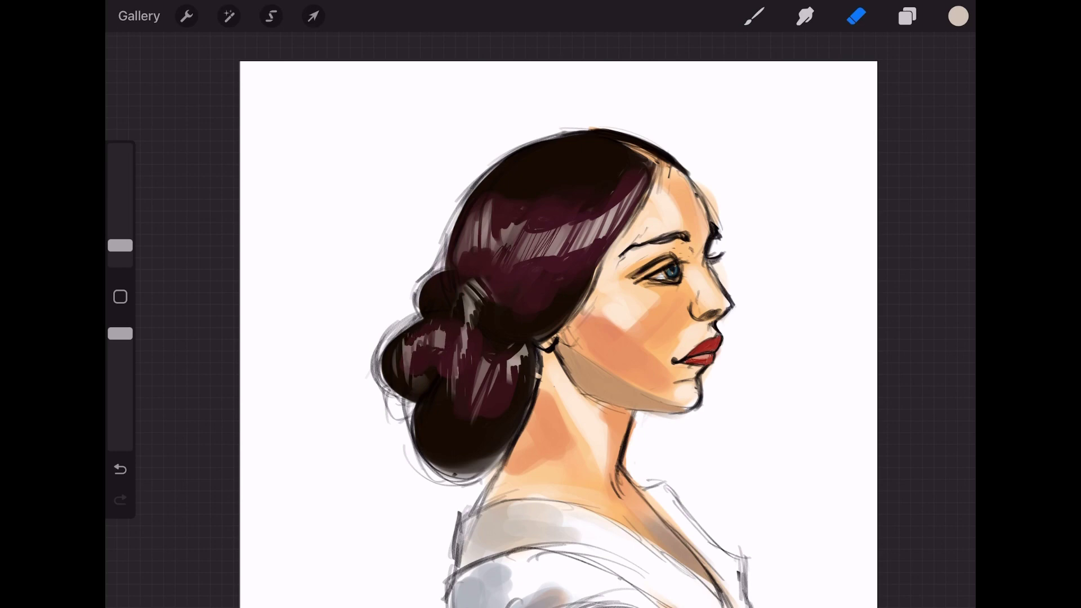
scroll(558, 338, "down", 5)
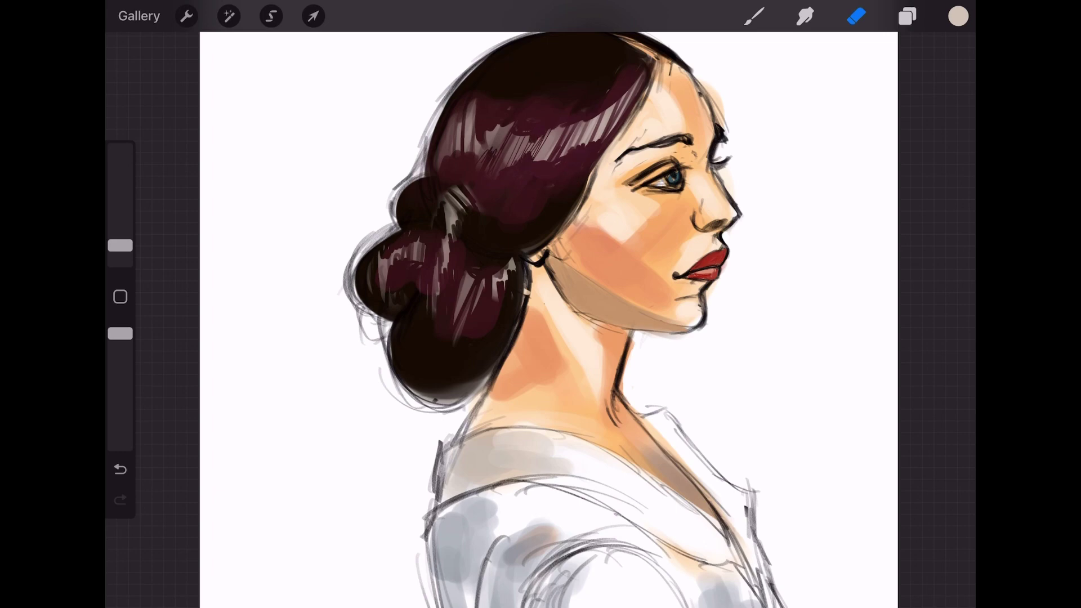
Step: Sample white from the blouse and merge Layers 5, 3 and 2 into Layer 2
scroll(549, 315, "up", 5)
left_click(907, 15)
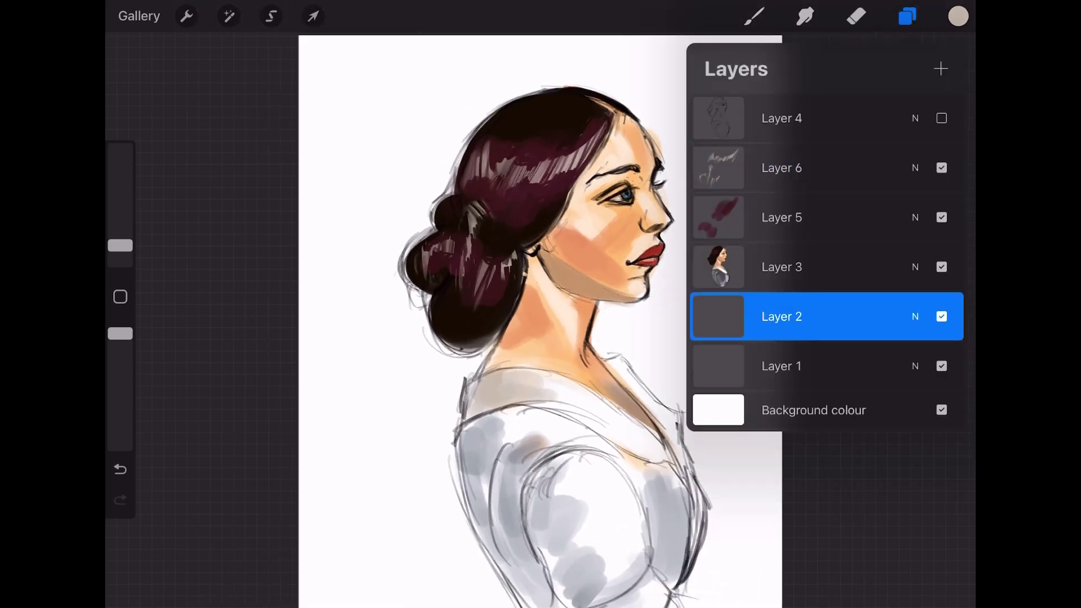
left_click(664, 476)
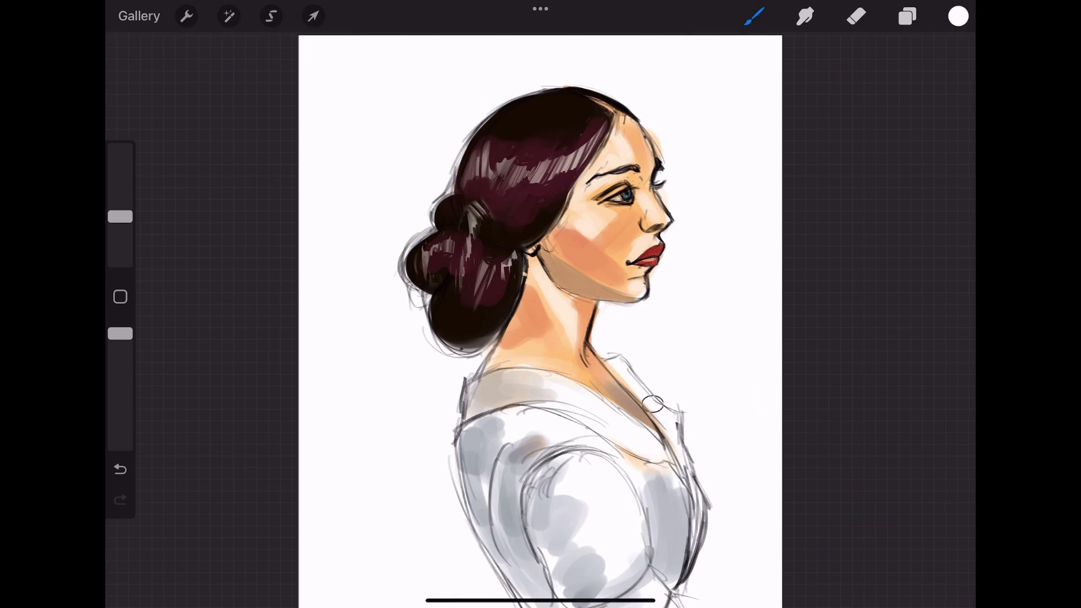
left_click(908, 16)
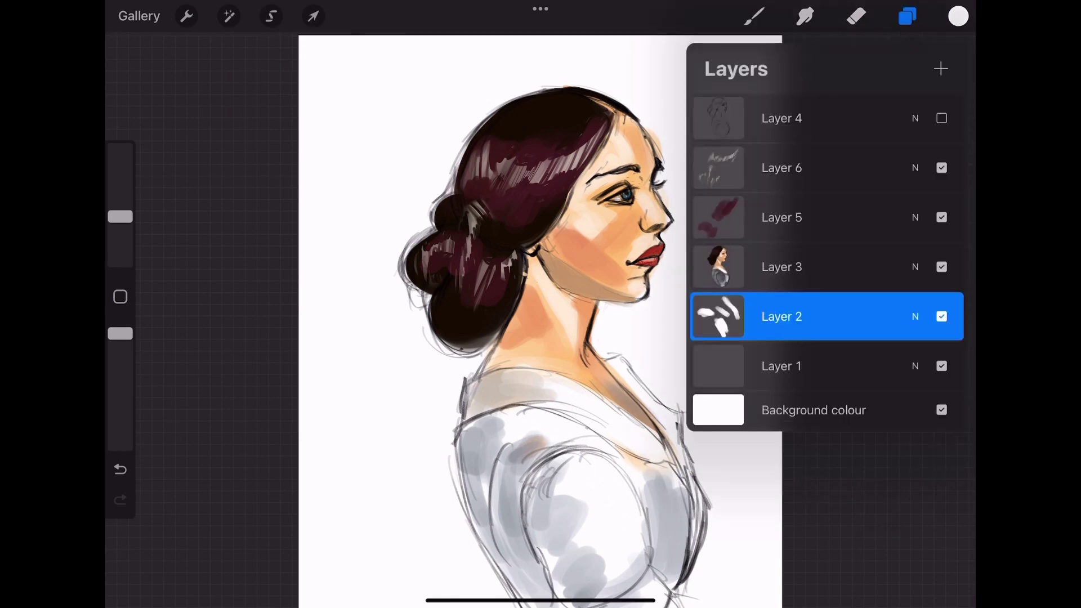
left_click_drag(781, 218, 782, 316)
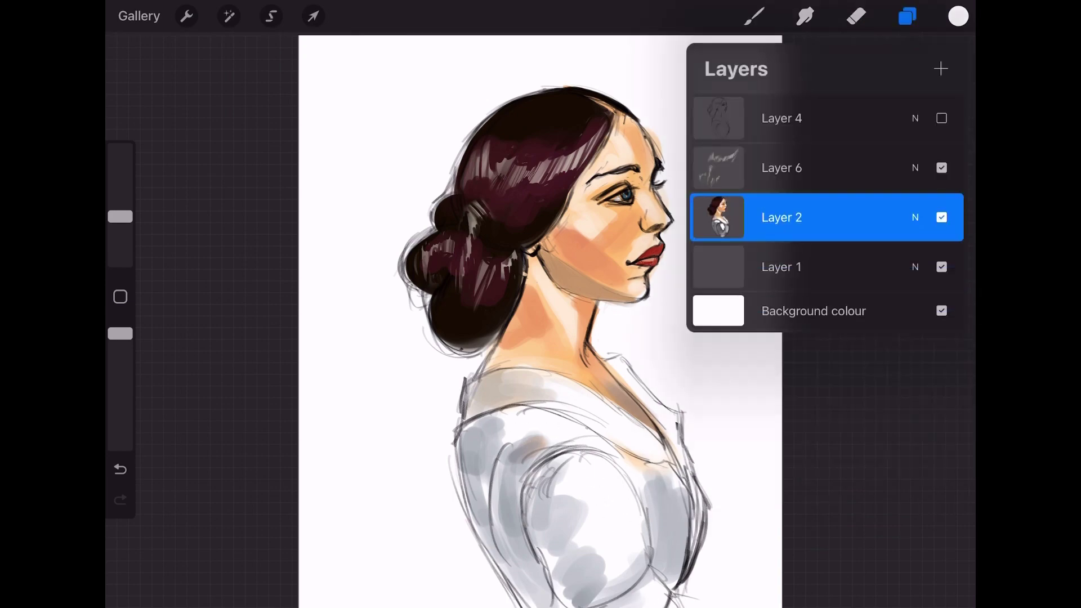
left_click(755, 15)
scroll(596, 335, "down", 5)
Step: Make a Freehand selection of the figure and fill it white on Layer 1
left_click(271, 16)
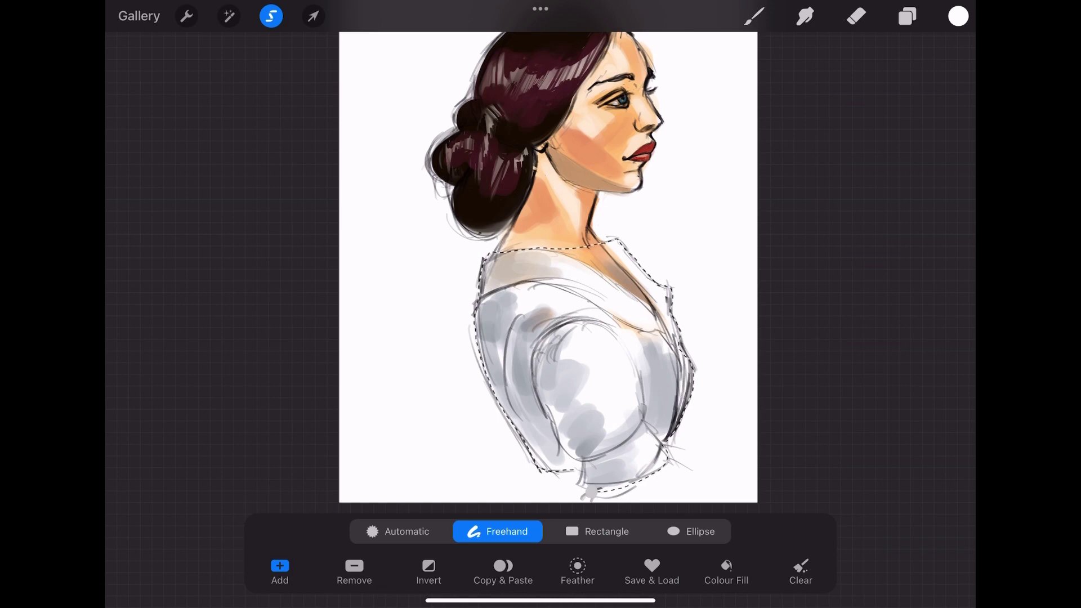
scroll(563, 338, "up", 5)
key("ctrl+z")
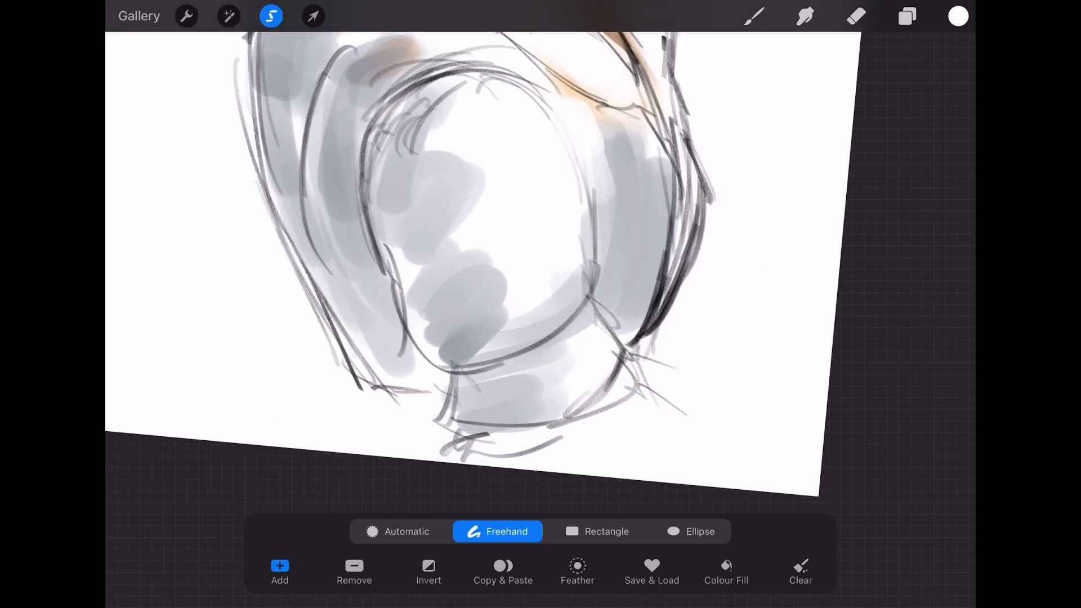
scroll(563, 253, "down", 5)
left_click(908, 16)
left_click_drag(958, 16, 563, 282)
Step: Rearrange the layer stack and add a new empty layer
left_click(907, 16)
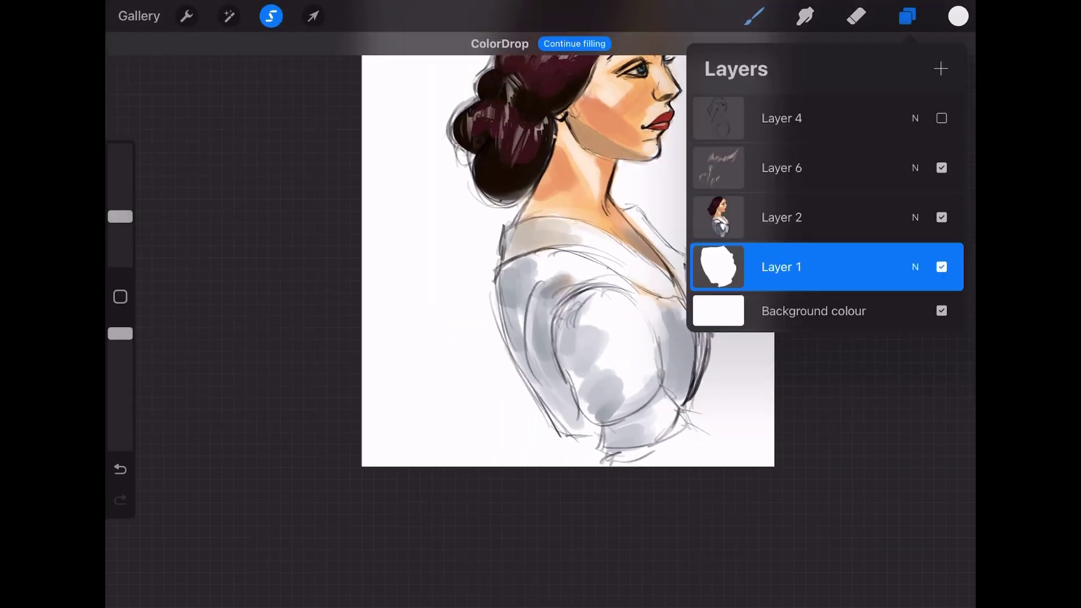
left_click_drag(783, 217, 783, 267)
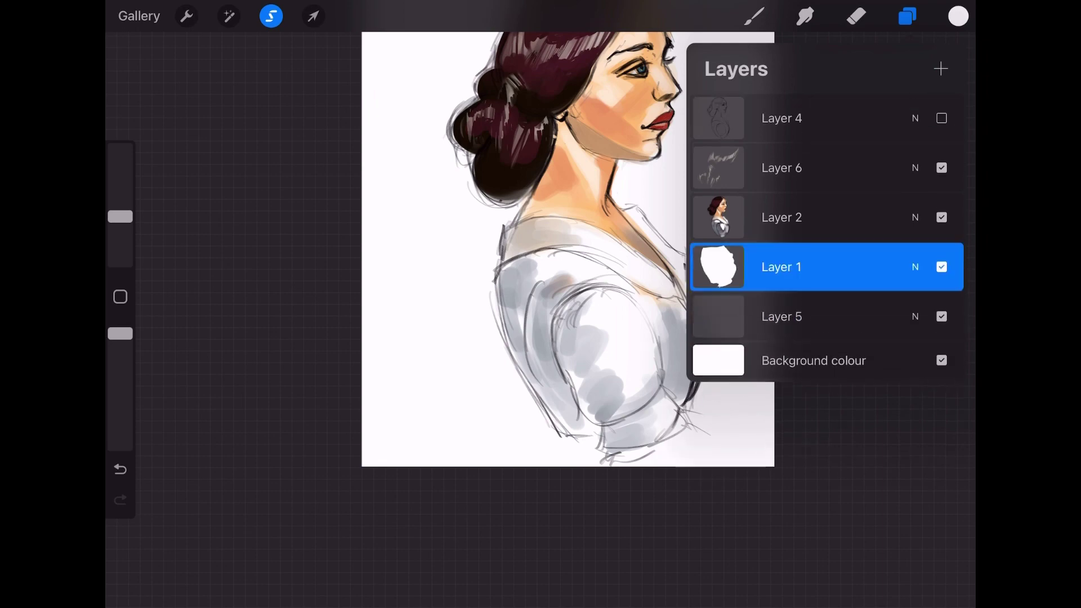
left_click(942, 68)
left_click(754, 16)
Step: Choose dark cyan blue from Palettes and paint broad strokes behind the woman
left_click(958, 16)
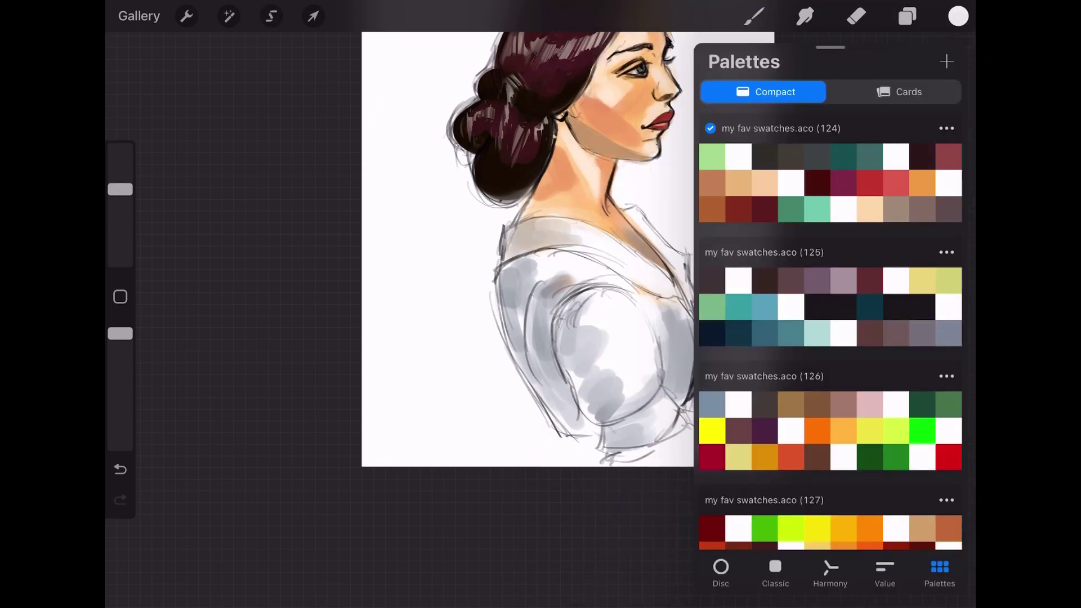
scroll(831, 338, "down", 2)
scroll(830, 338, "down", 3)
scroll(831, 338, "down", 3)
left_click(870, 439)
mouse_move(442, 149)
left_mouse_down()
mouse_move(449, 239)
mouse_move(466, 107)
left_mouse_up()
left_click_drag(468, 226, 703, 87)
mouse_move(620, 169)
left_mouse_down()
mouse_move(741, 87)
mouse_move(721, 320)
mouse_move(749, 467)
left_mouse_up()
left_click_drag(434, 405, 552, 96)
left_click_drag(608, 163, 749, 99)
left_click_drag(462, 237, 642, 99)
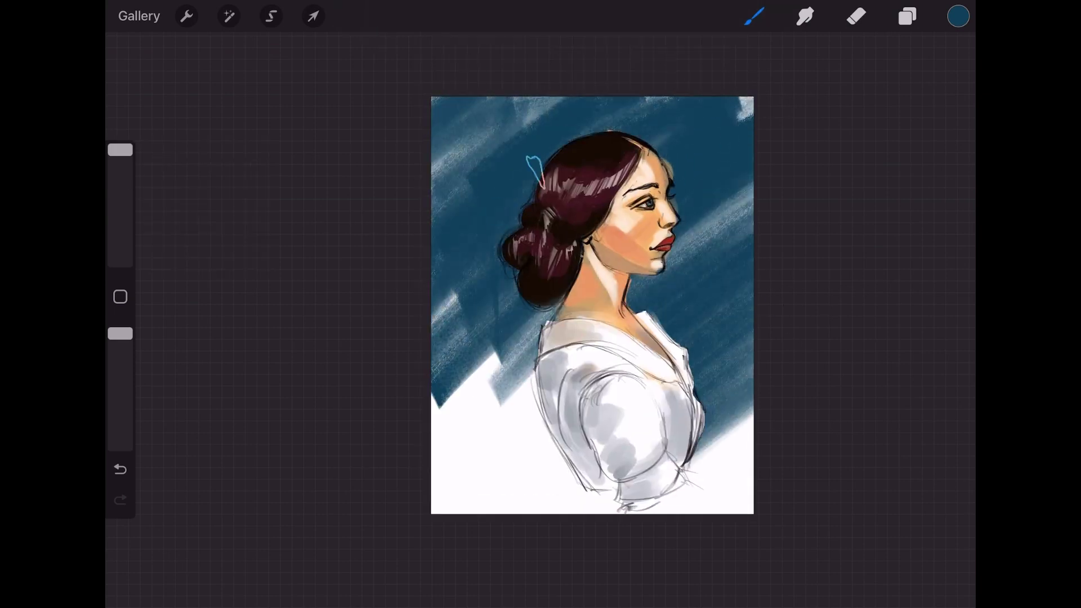
left_click_drag(434, 209, 549, 98)
Step: Paint lighter teal strokes across the background, covering the white lower area
left_click(958, 15)
left_click(923, 209)
left_click(398, 313)
mouse_move(451, 282)
left_mouse_down()
mouse_move(695, 84)
mouse_move(495, 394)
left_mouse_up()
left_click_drag(749, 315, 637, 360)
mouse_move(575, 440)
left_mouse_down()
mouse_move(545, 521)
mouse_move(445, 315)
left_mouse_up()
mouse_move(749, 406)
left_mouse_down()
mouse_move(609, 512)
mouse_move(445, 394)
left_mouse_up()
Step: Smudge the background strokes smooth with a different blending brush
left_click(806, 16)
scroll(867, 366, "down", 2)
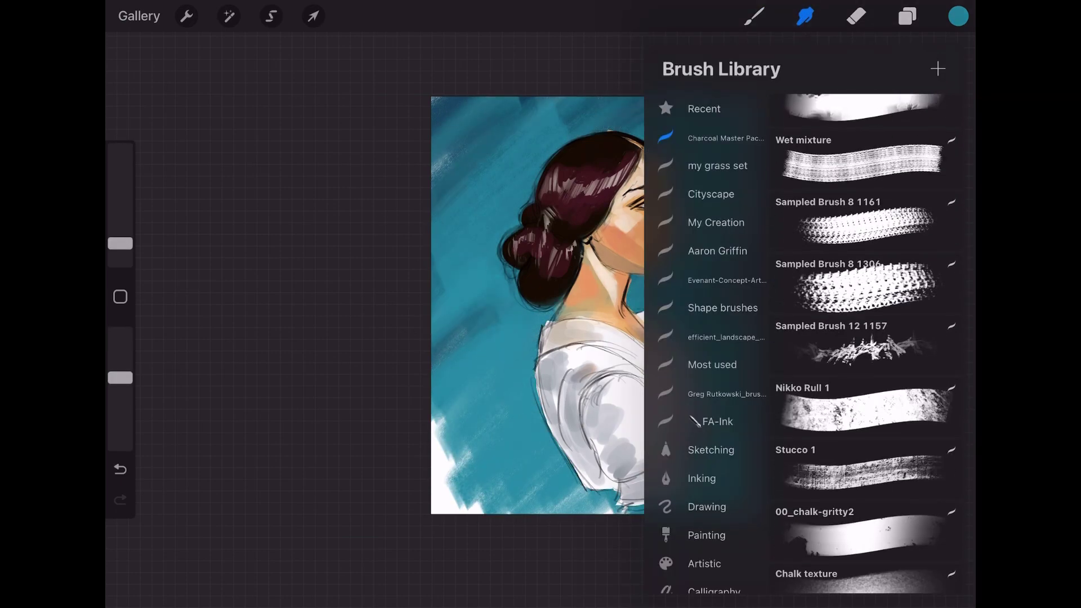
left_click(869, 338)
left_click_drag(749, 316, 631, 236)
mouse_move(749, 186)
left_mouse_down()
mouse_move(583, 98)
mouse_move(410, 381)
mouse_move(541, 513)
left_mouse_up()
mouse_move(749, 495)
left_mouse_down()
mouse_move(753, 242)
mouse_move(647, 96)
mouse_move(749, 191)
left_mouse_up()
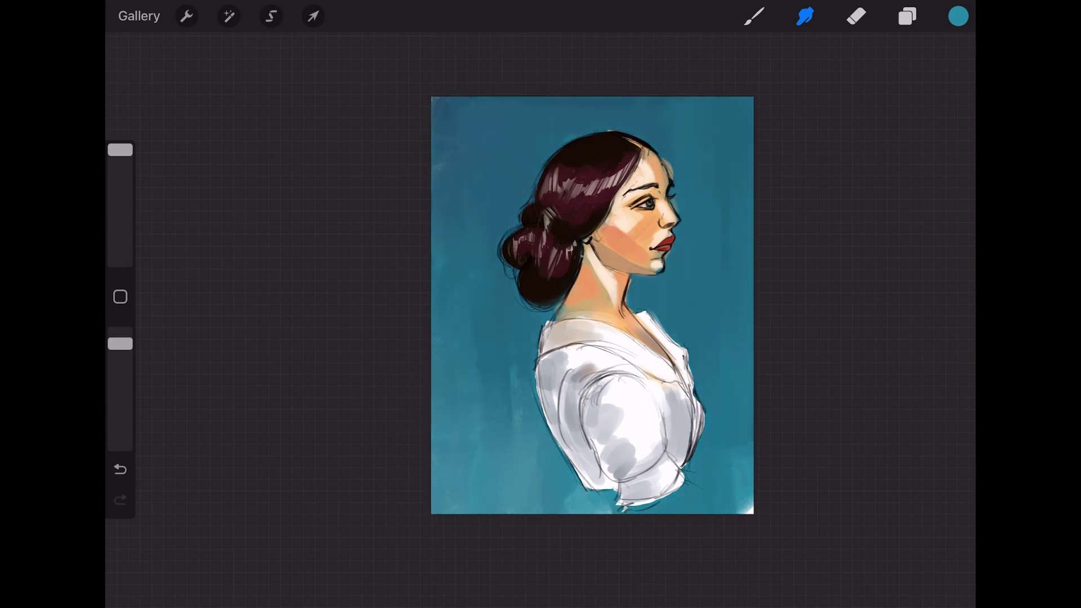
Step: Zoom in on the face and set Smudge to the Soft Brush
scroll(698, 239, "up", 3)
scroll(699, 240, "up", 3)
left_click(908, 16)
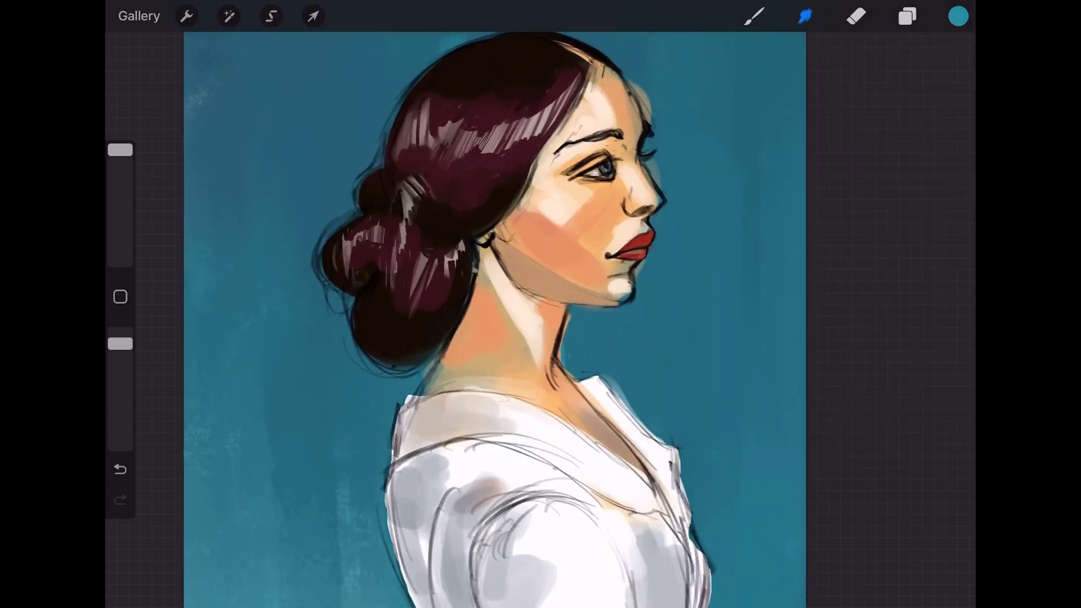
left_click_drag(120, 149, 120, 207)
scroll(563, 281, "up", 3)
left_click(805, 16)
left_click(864, 241)
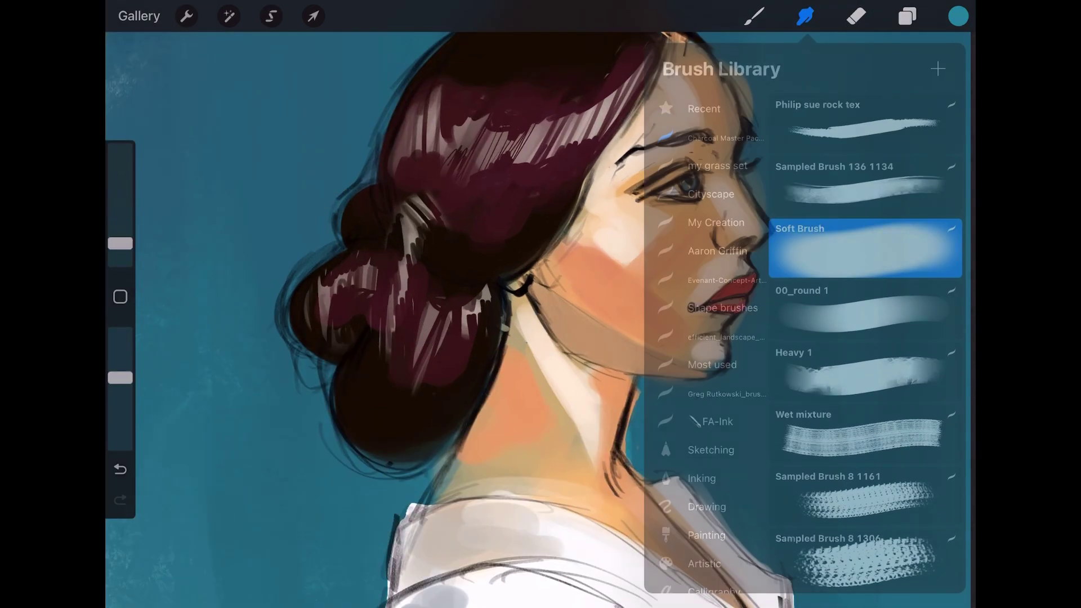
Step: Eyedrop Dark Red from the lips and paint a blush patch under the eye
left_click(907, 16)
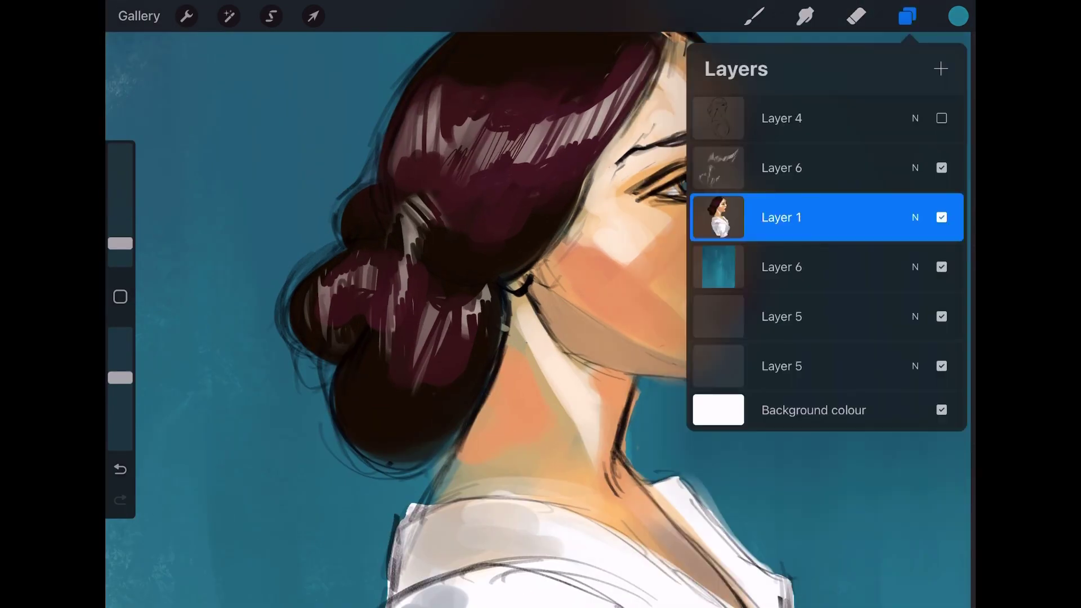
left_click(755, 15)
left_click(735, 281)
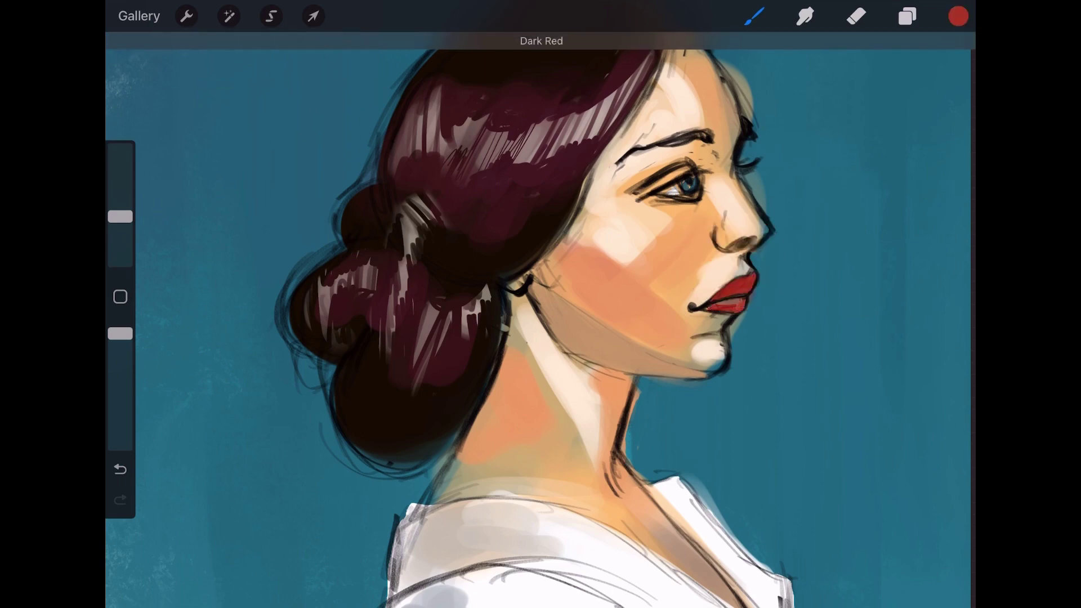
left_click_drag(647, 206, 701, 223)
Step: Soften the blush with a 7% eraser and shade the eyelid red
key("e")
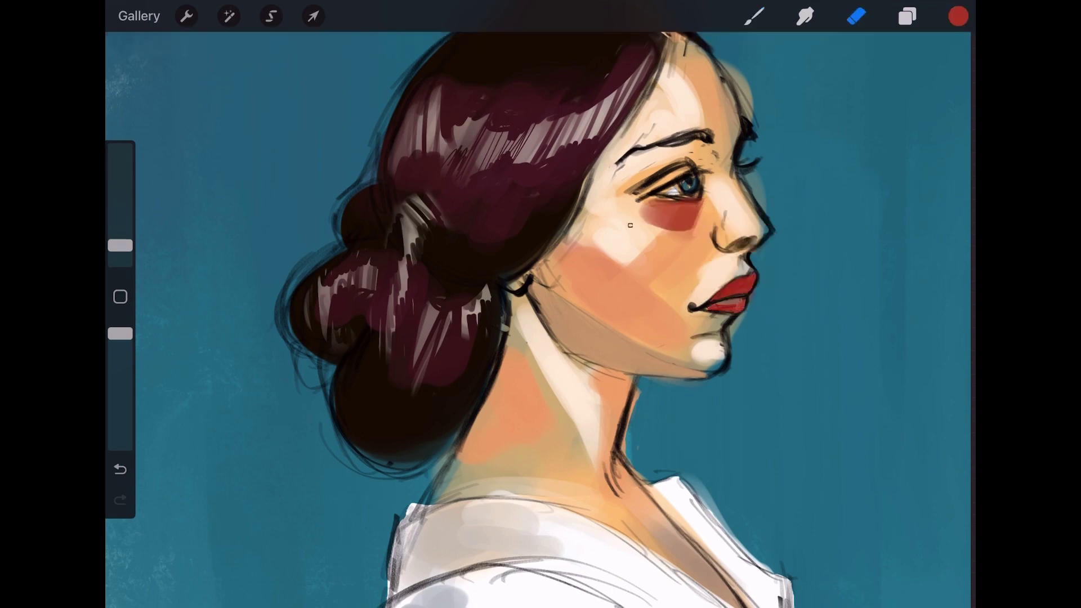
left_click_drag(119, 245, 120, 223)
left_click_drag(617, 208, 698, 239)
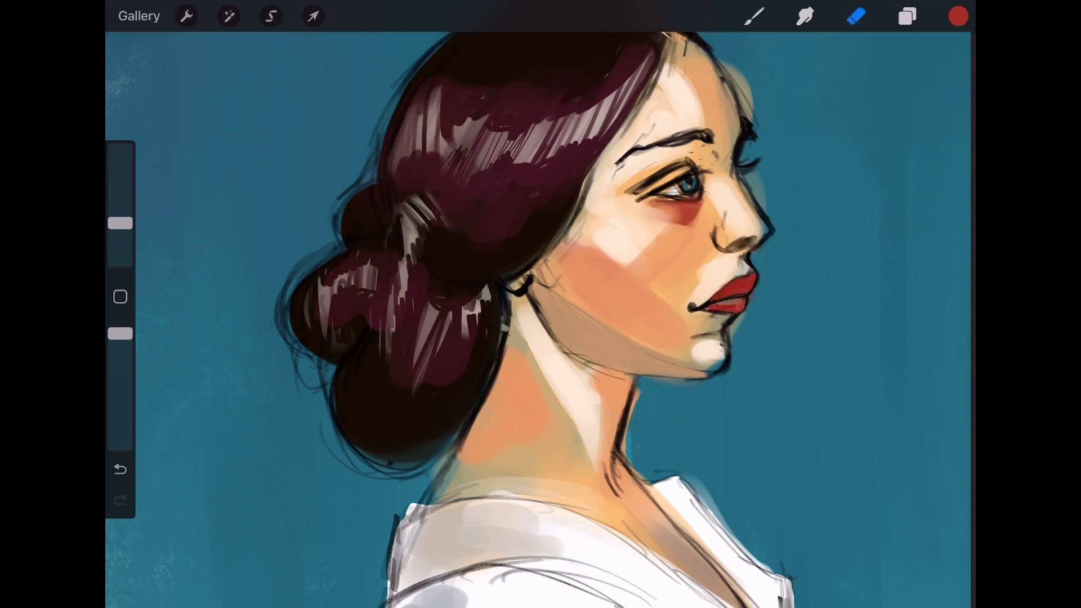
key("b")
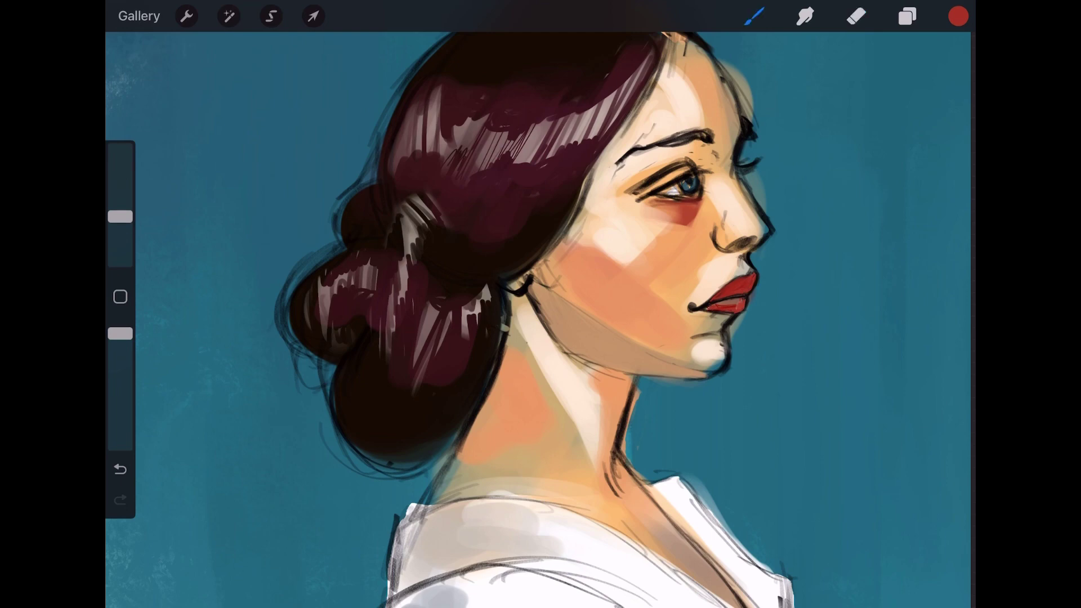
left_click_drag(665, 161, 710, 146)
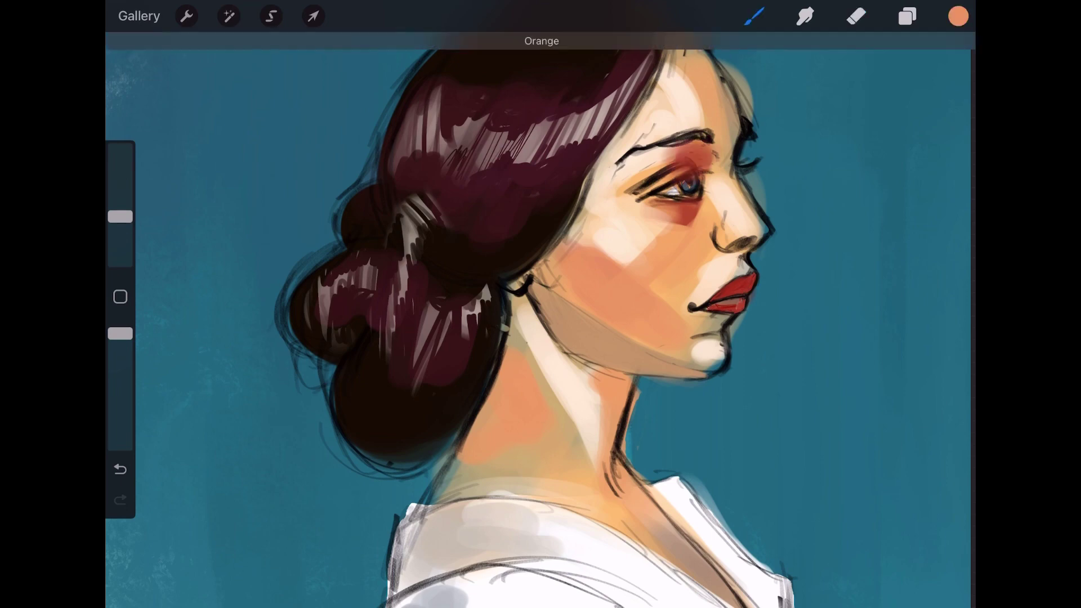
Step: Paint peach on the cheek between ear and eye and Smudge the skin tones together
left_click(206, 205)
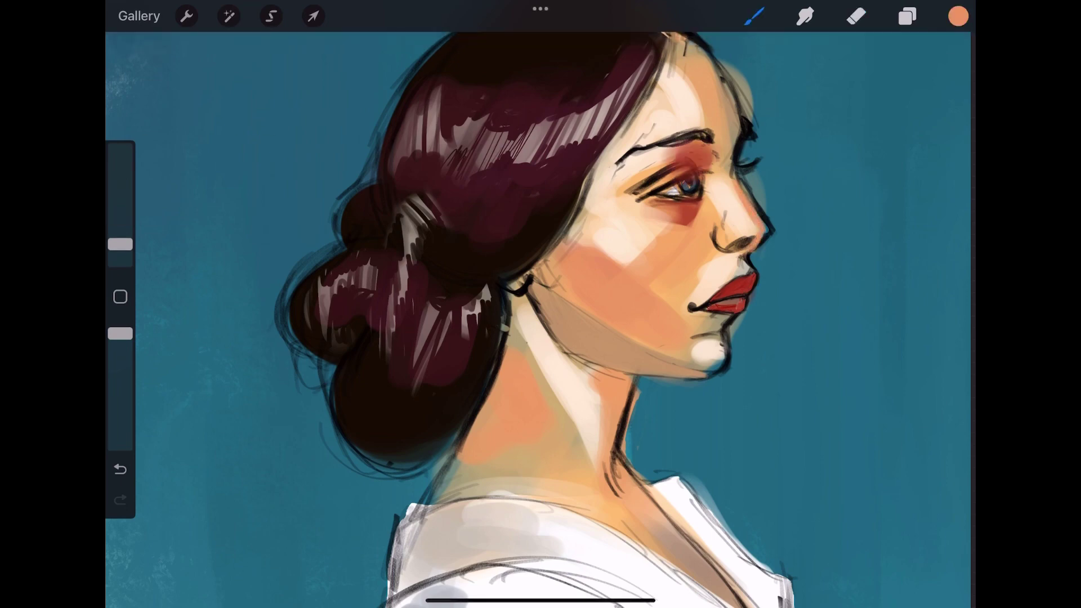
left_click(754, 16)
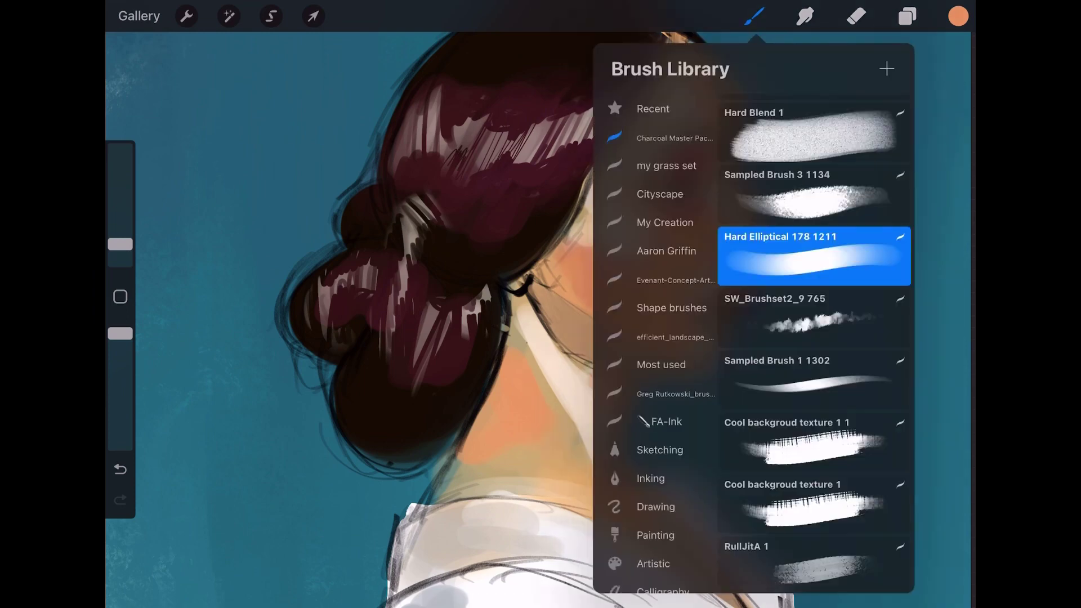
left_click(730, 284)
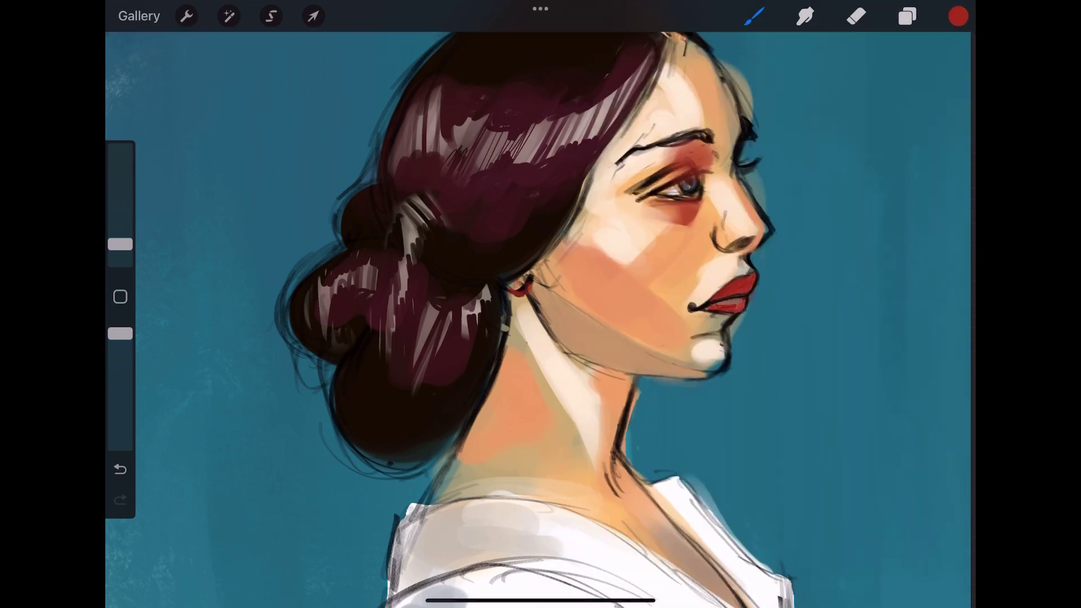
left_click(959, 16)
left_click_drag(636, 222, 563, 289)
left_click(554, 287)
scroll(541, 304, "down", 2)
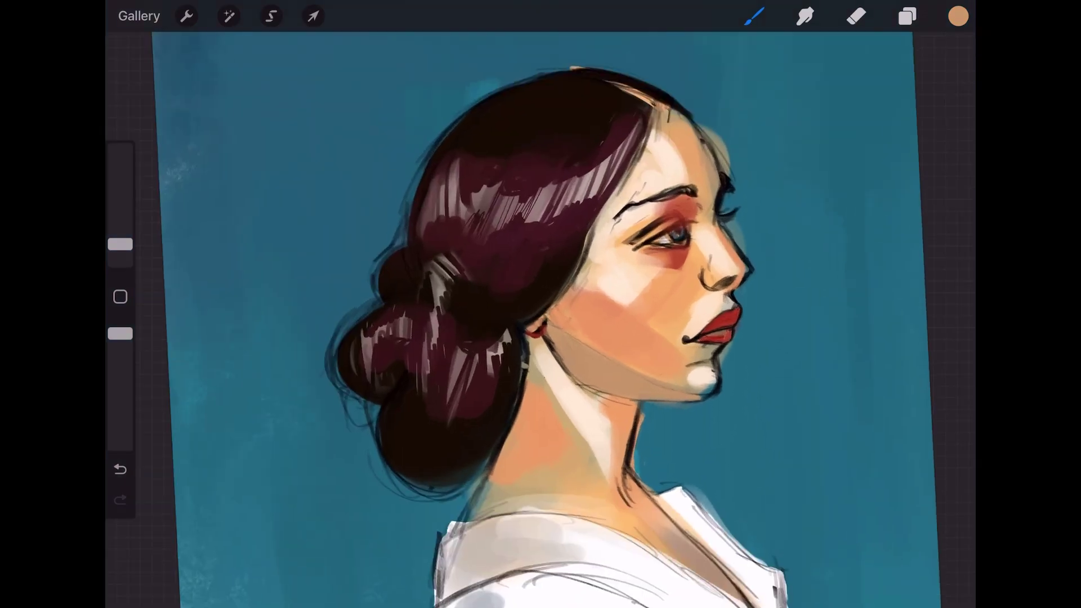
left_click(806, 16)
left_click_drag(120, 244, 120, 235)
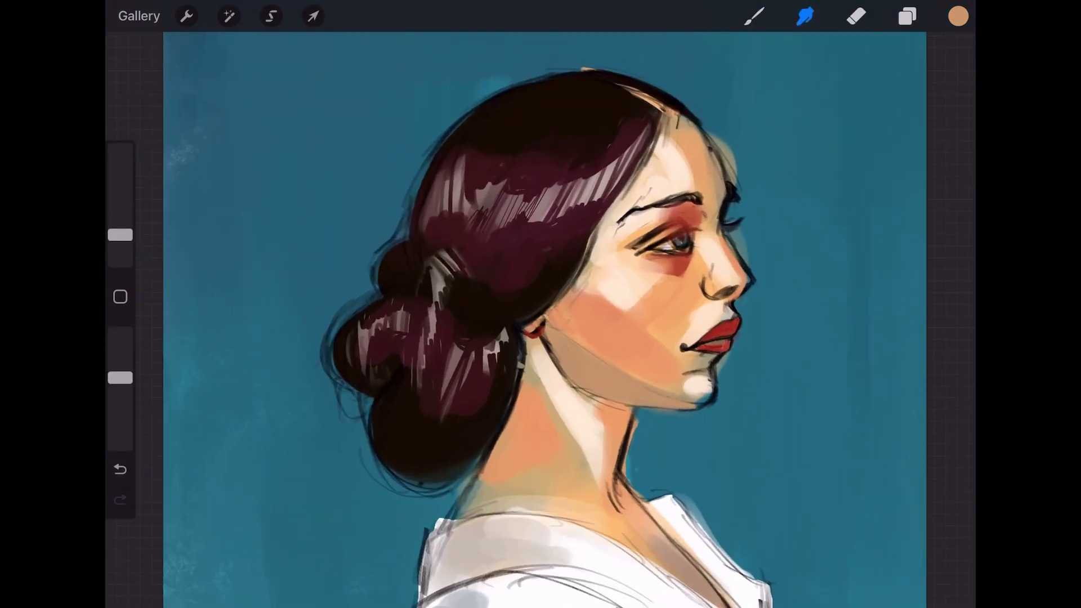
left_click_drag(649, 299, 672, 289)
Step: Erase the pale halo beside the forehead
left_click(907, 16)
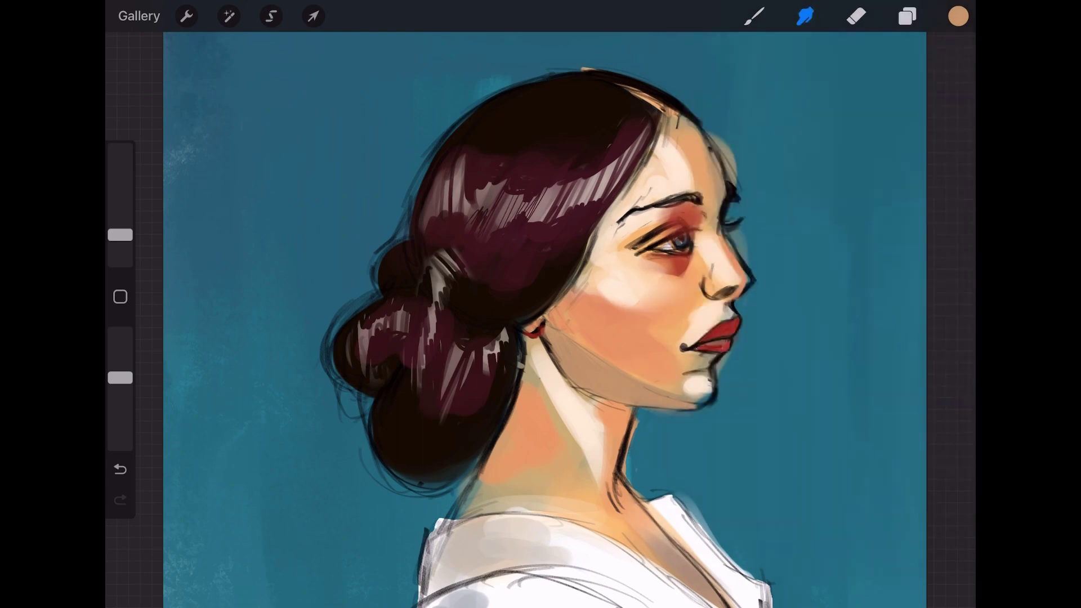
left_click(856, 16)
left_click_drag(745, 165, 716, 138)
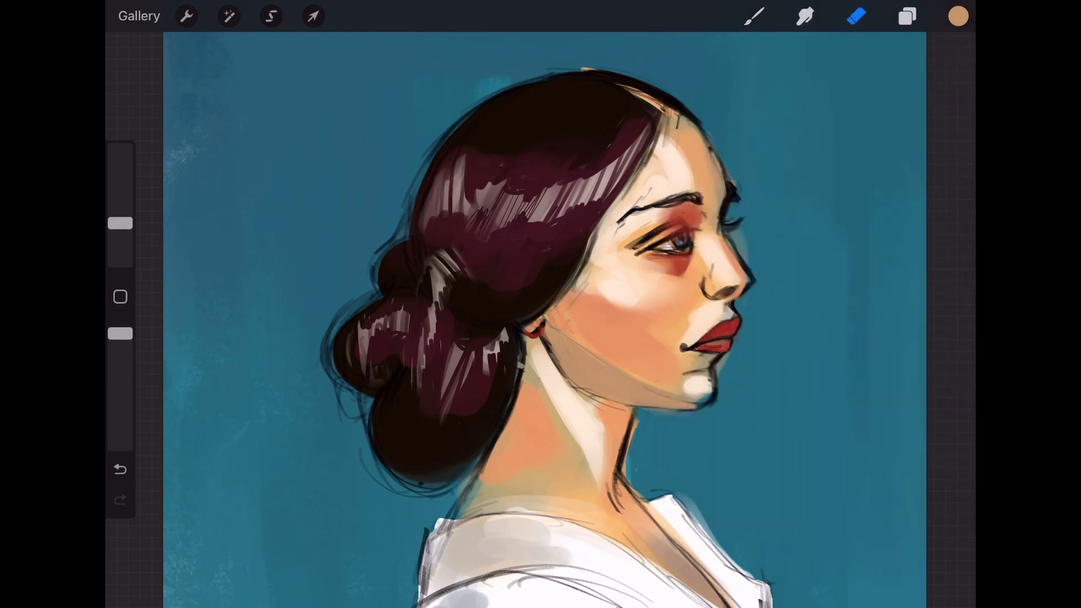
Step: Paint dark brown over the light skin edge at the hairline
left_click(707, 146)
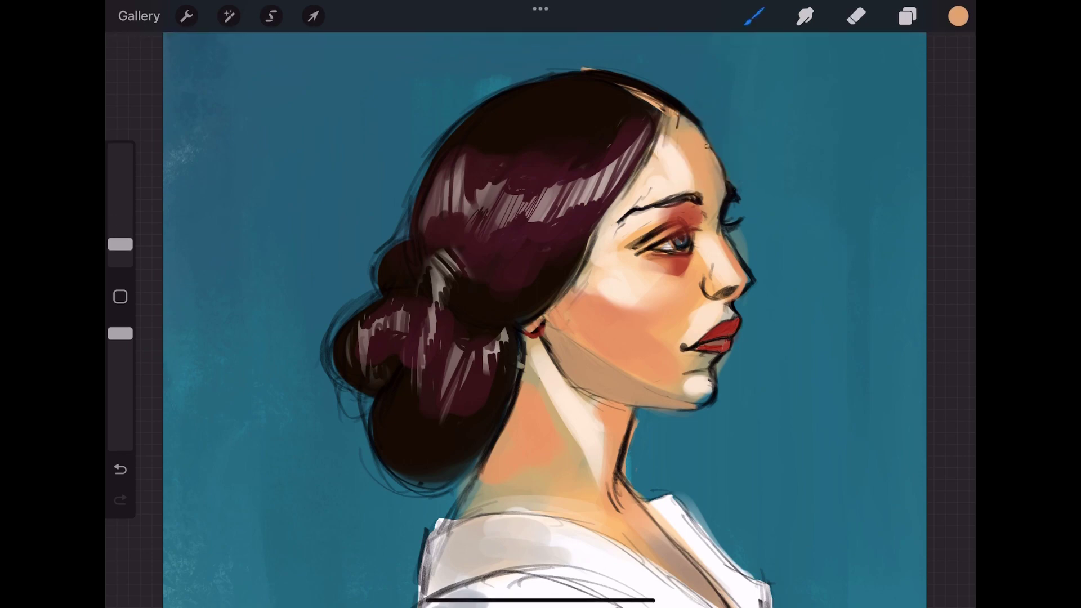
left_click(563, 264)
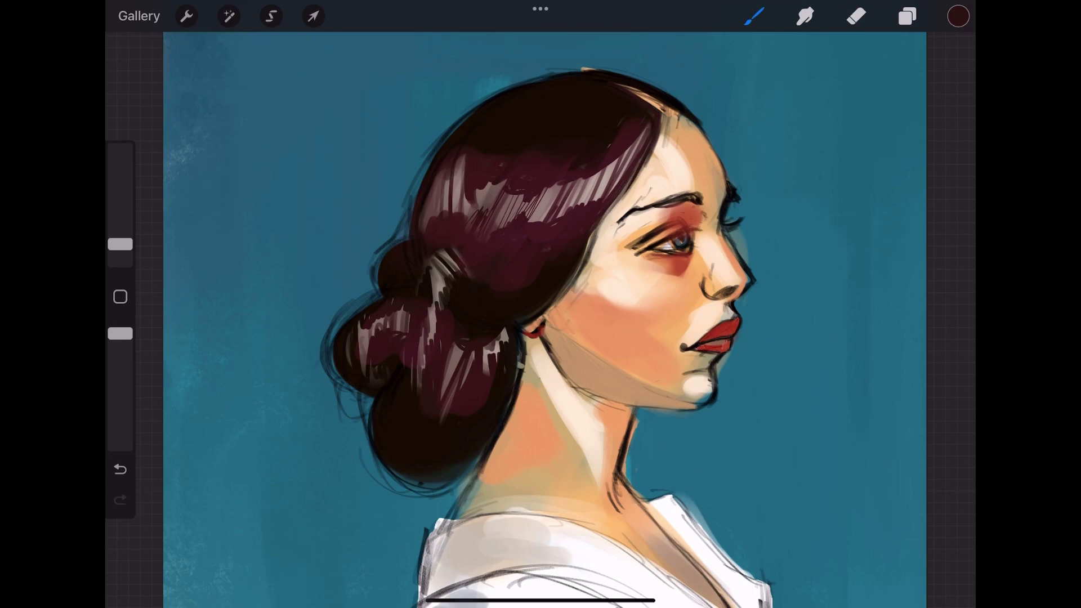
left_click(958, 16)
left_click(958, 17)
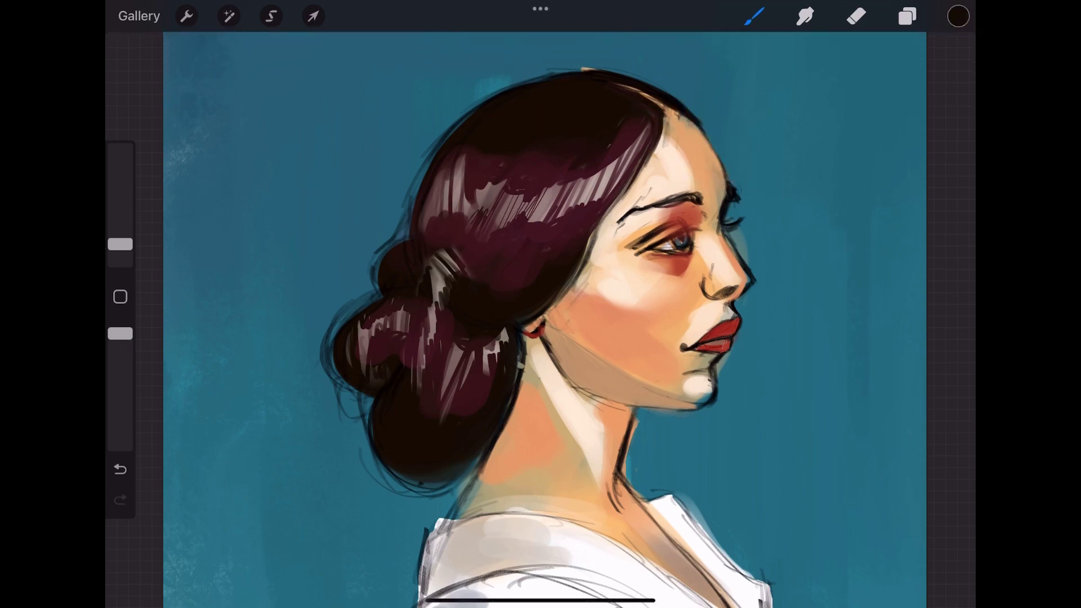
left_click(958, 16)
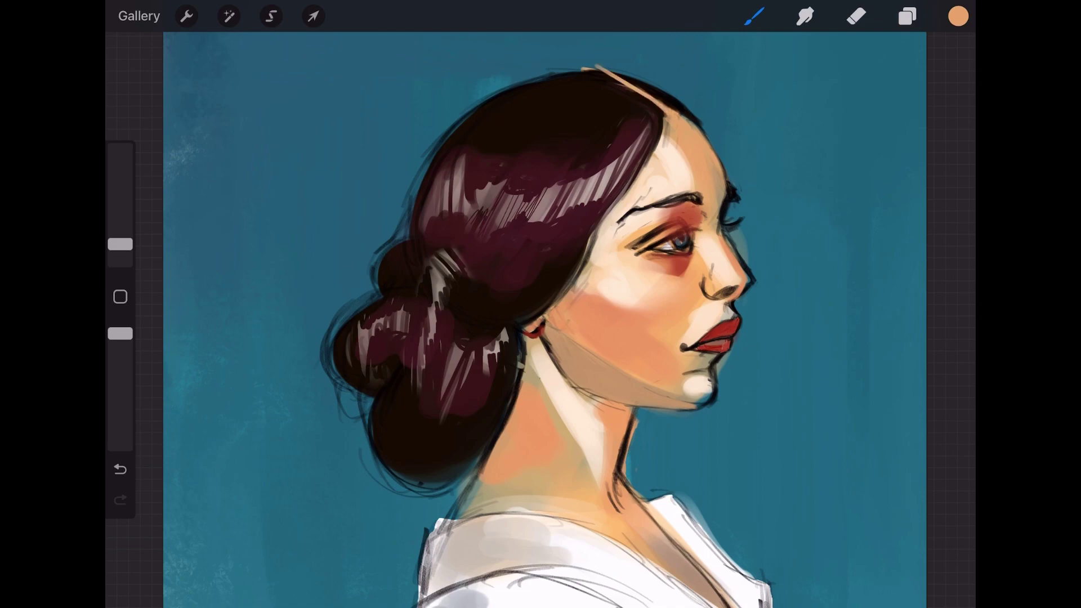
left_click(856, 16)
left_click(958, 16)
left_click(754, 16)
left_click_drag(552, 153, 520, 189)
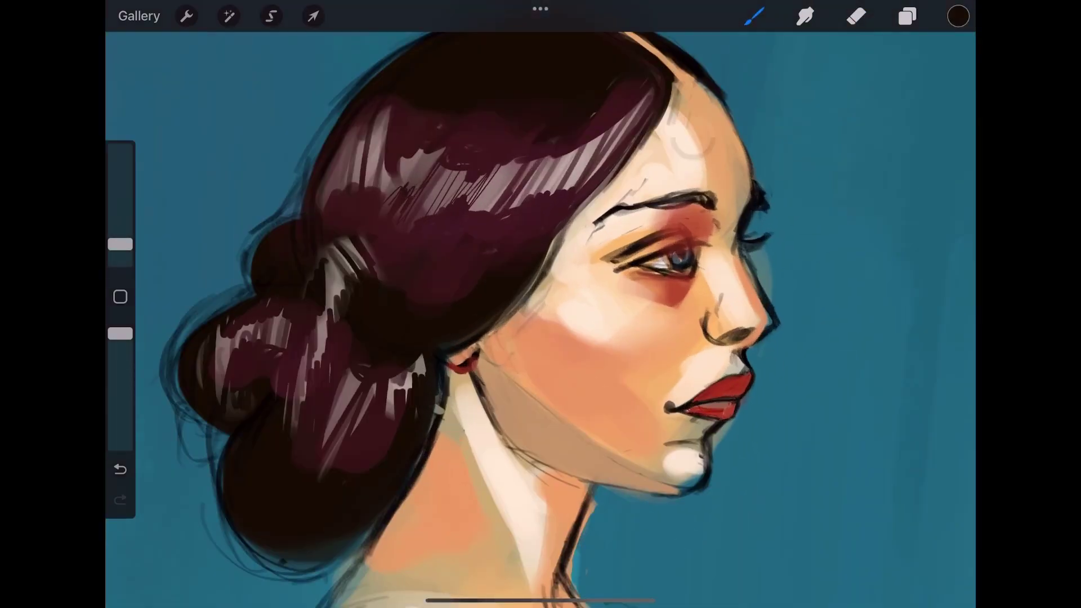
Step: Cover the dark inner start of the eyebrow with pale peach
left_click(640, 167)
left_click_drag(597, 222, 625, 207)
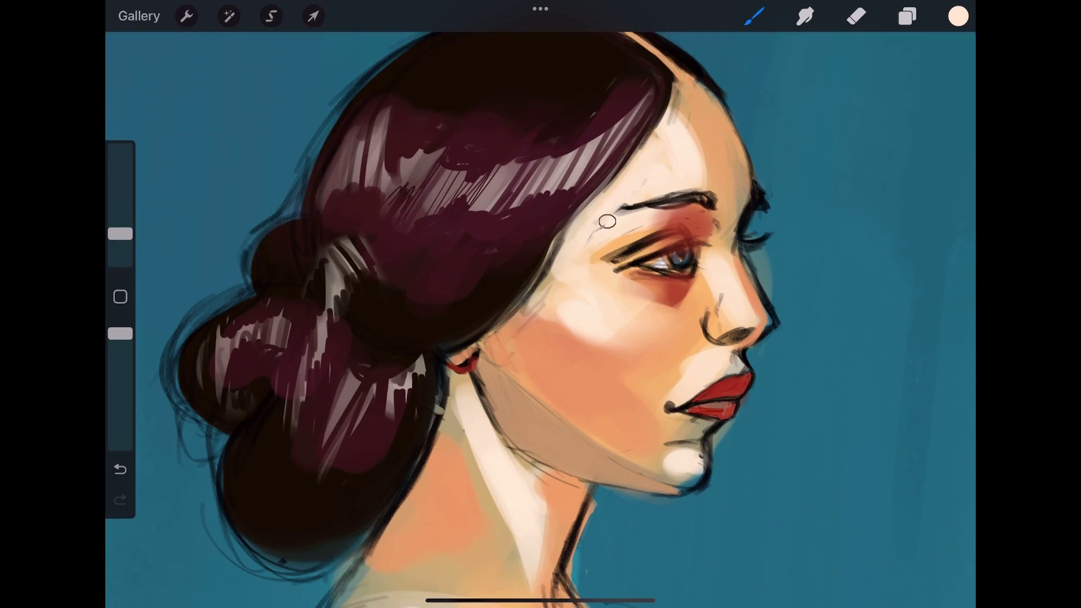
left_click(687, 174)
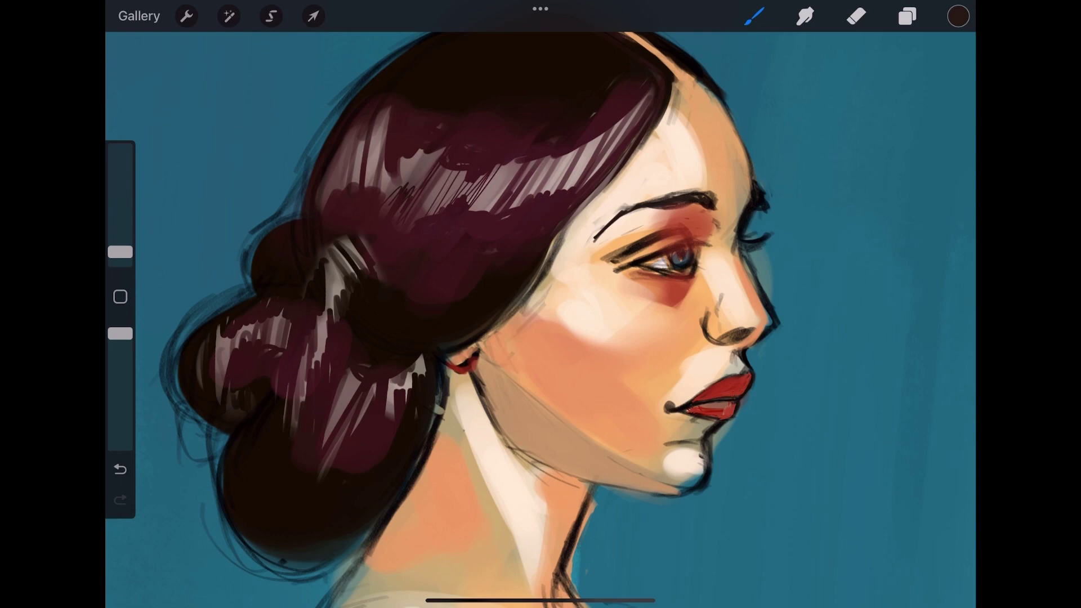
left_click(908, 16)
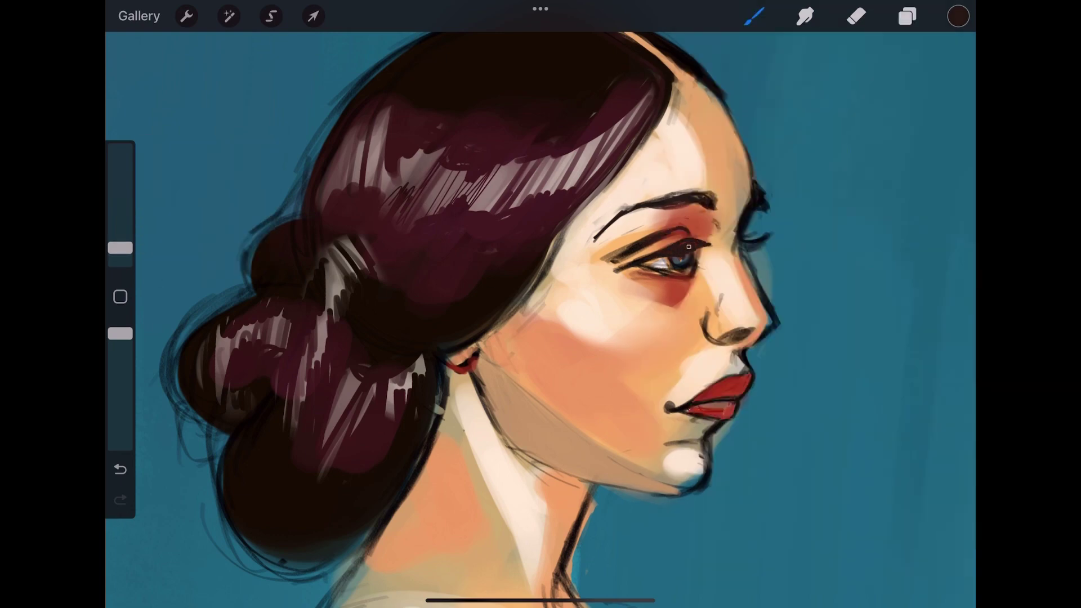
Step: Eyedrop skin, teal and dark brown tones, settling on light peach from the nose
left_click(701, 341)
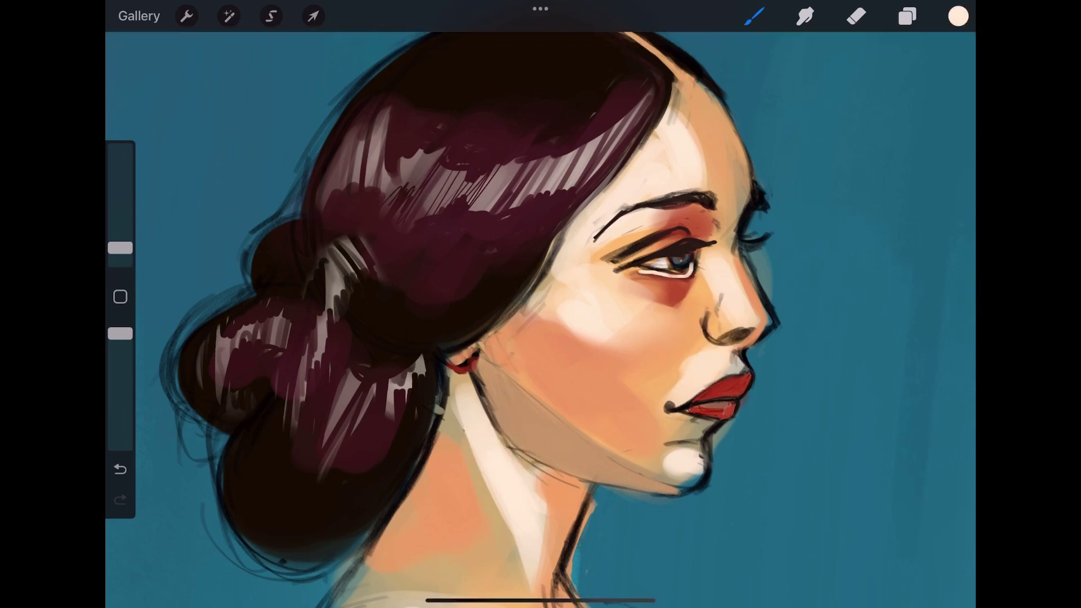
left_click(846, 222)
left_click(683, 259)
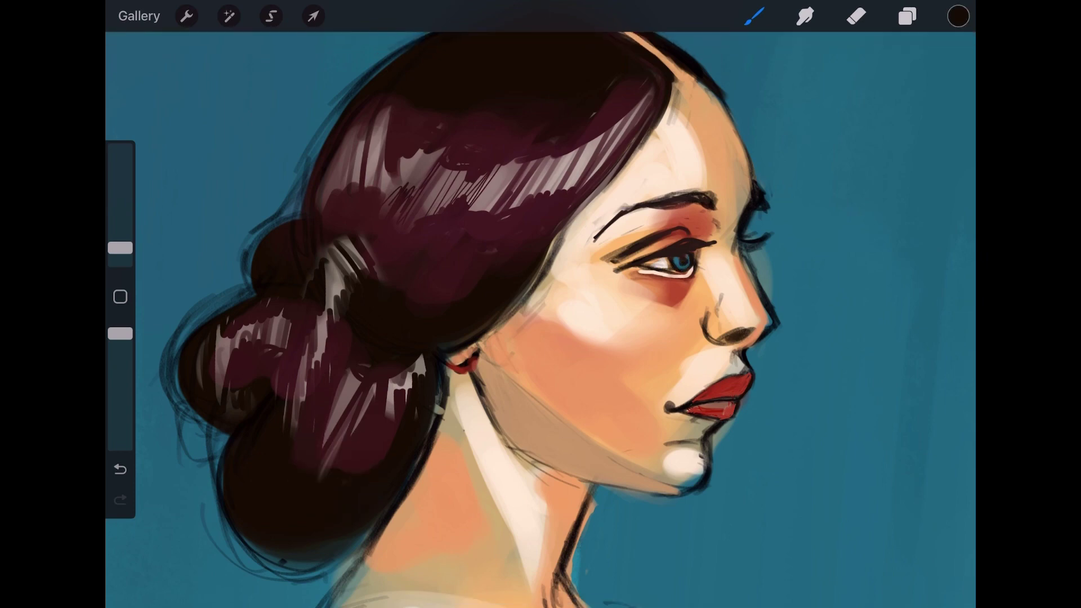
left_click(723, 308)
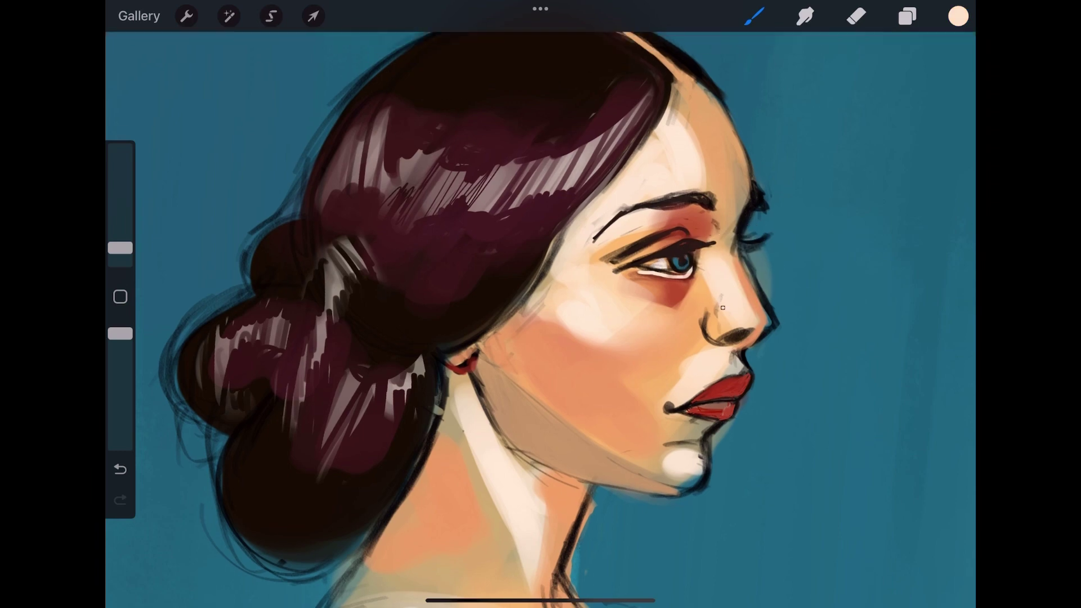
scroll(428, 316, "up", 3)
left_click(857, 15)
Step: Select the layer, shrink the eraser, and sample orange and light peach skin tones
left_click(907, 16)
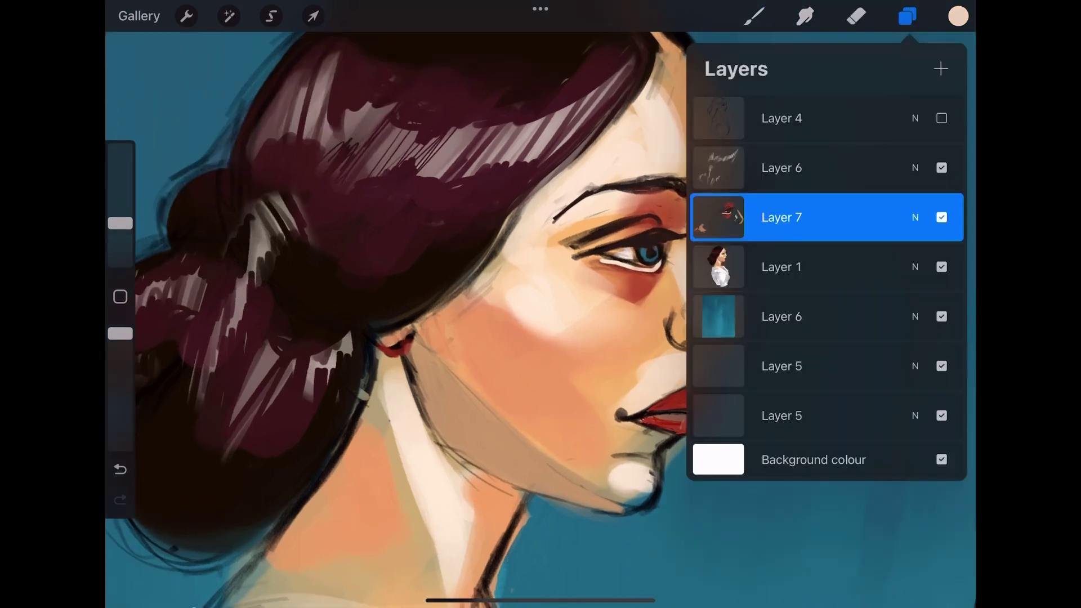
left_click(857, 16)
left_click_drag(120, 223, 120, 248)
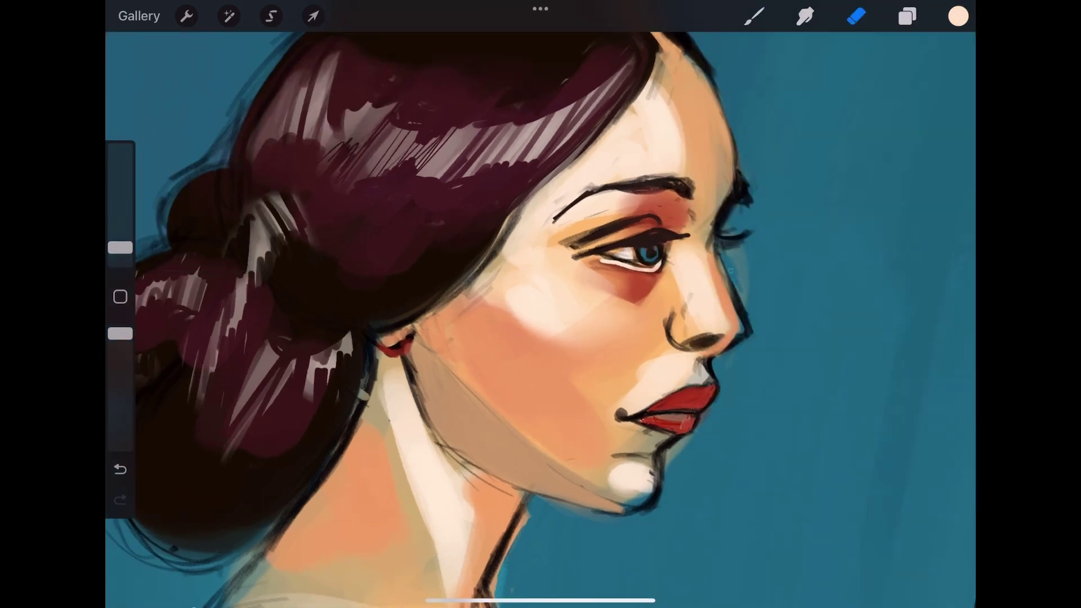
left_click(715, 204)
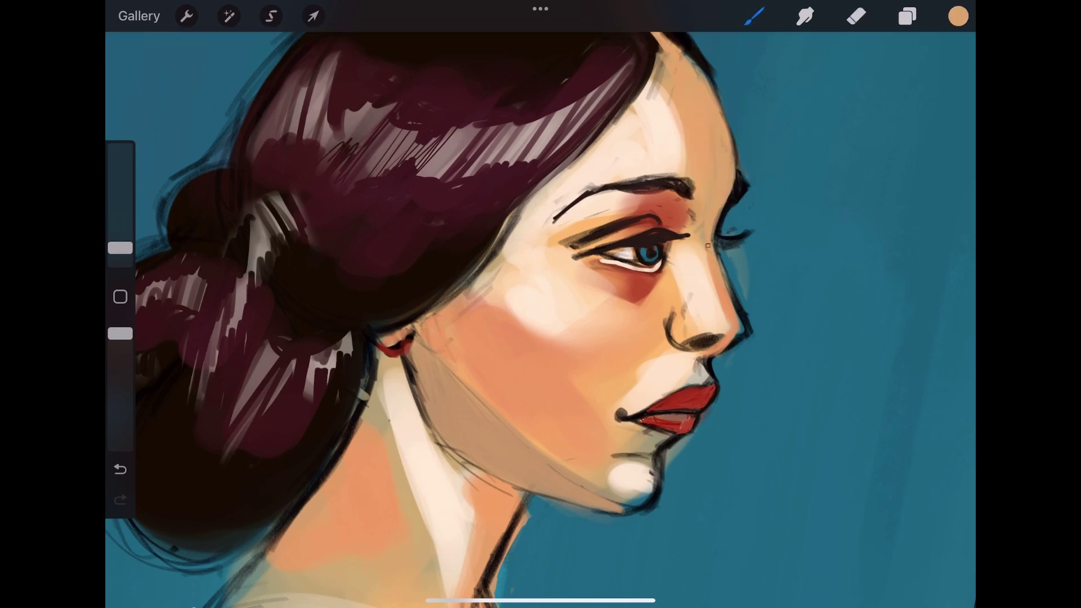
scroll(541, 315, "down", 3)
scroll(541, 315, "up", 2)
scroll(541, 315, "up", 3)
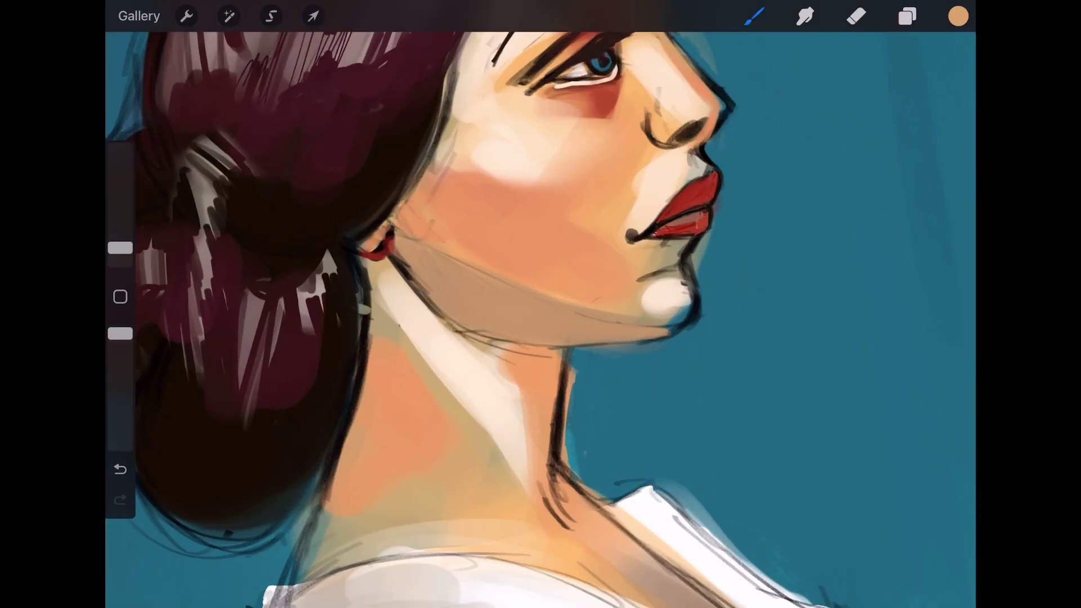
scroll(541, 316, "up", 2)
left_click(718, 227)
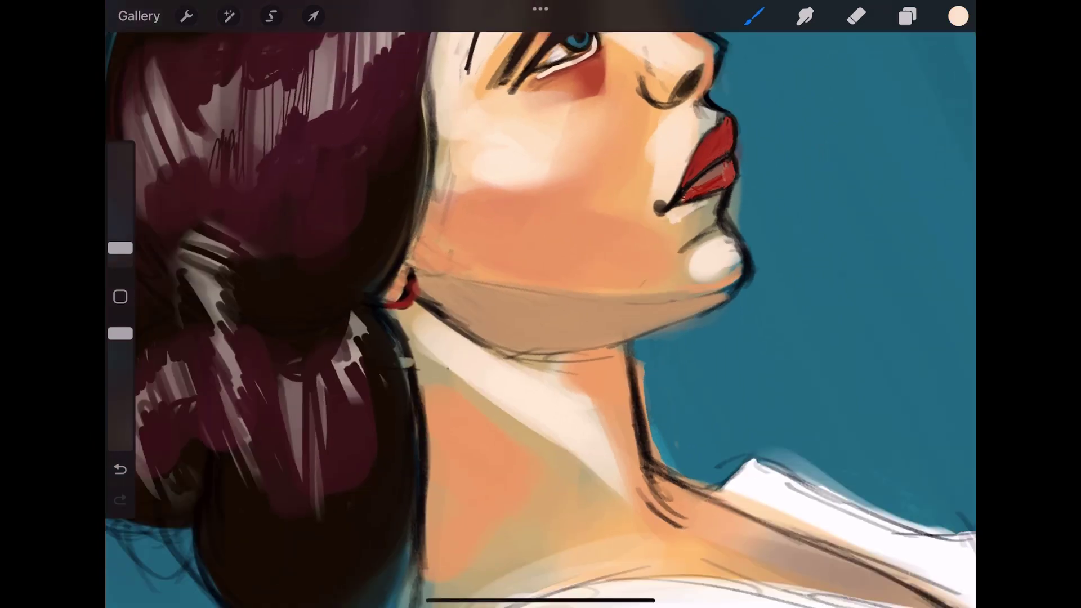
Step: Slightly darken the chin highlight with sampled orange using a larger brush
left_click(712, 226)
scroll(541, 316, "down", 3)
scroll(541, 315, "up", 2)
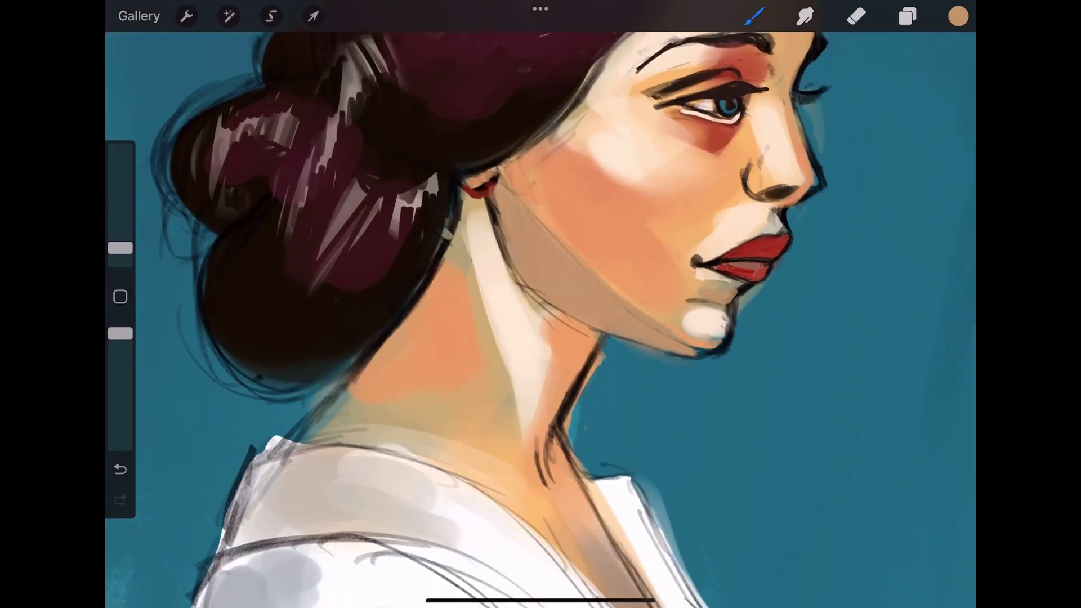
left_click_drag(120, 247, 120, 233)
left_click_drag(690, 311, 701, 334)
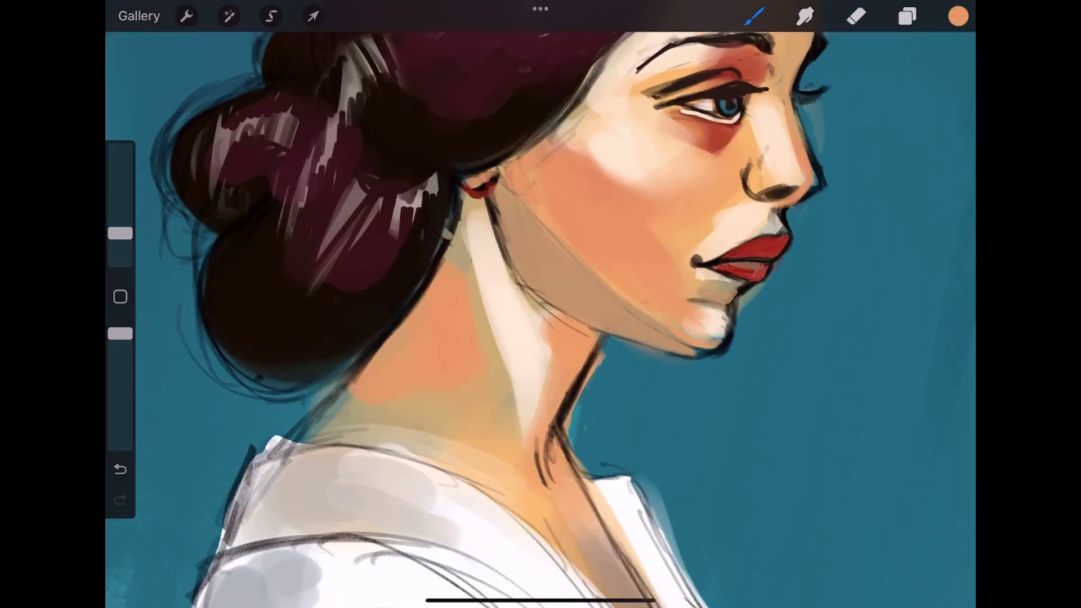
left_click(668, 302)
left_click_drag(120, 233, 120, 251)
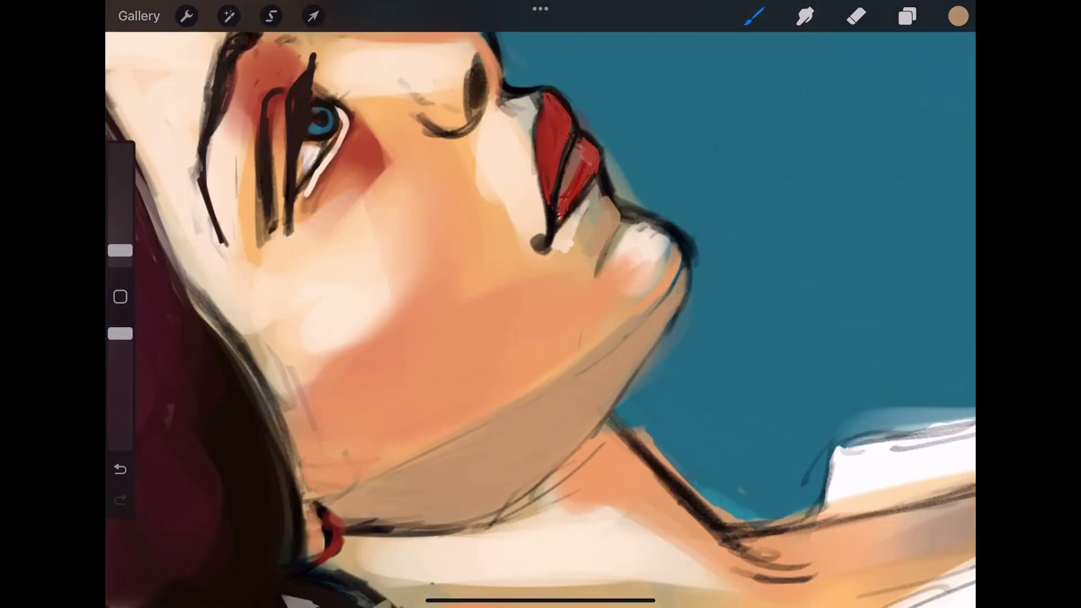
Step: Paint a tan stroke beneath the lower lip, then smudge the chin highlight
scroll(540, 315, "down", 3)
scroll(540, 316, "up", 4)
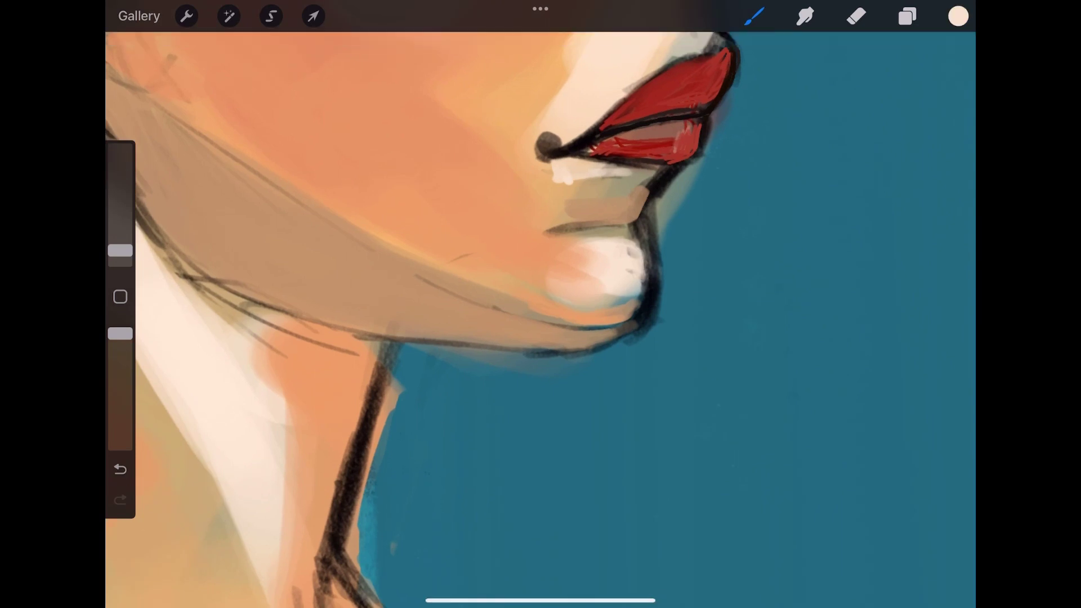
left_click(608, 208)
left_click_drag(662, 169, 639, 206)
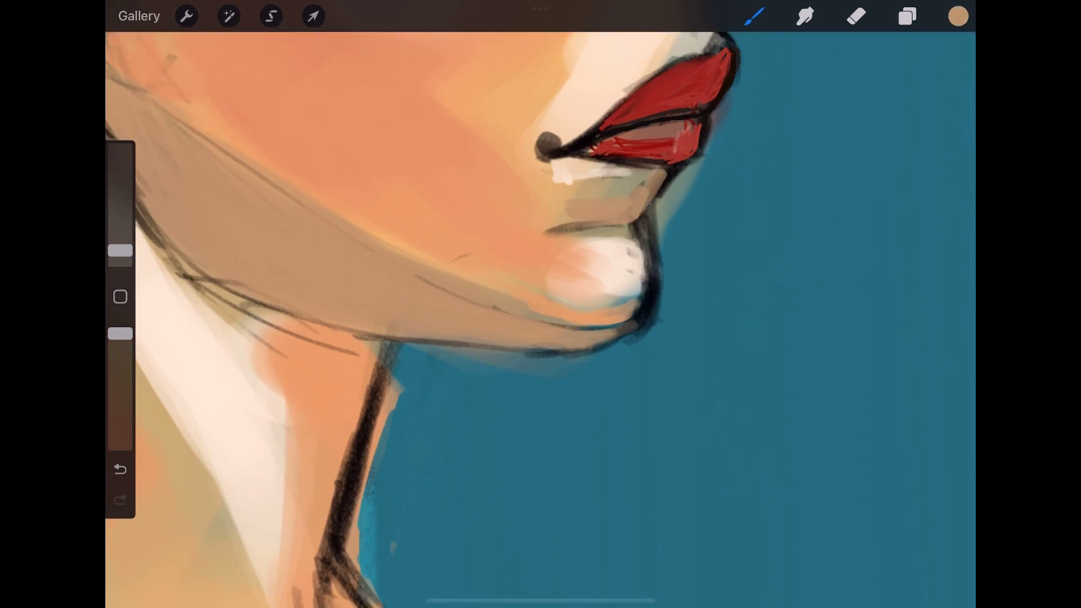
left_click(805, 16)
left_click(586, 273)
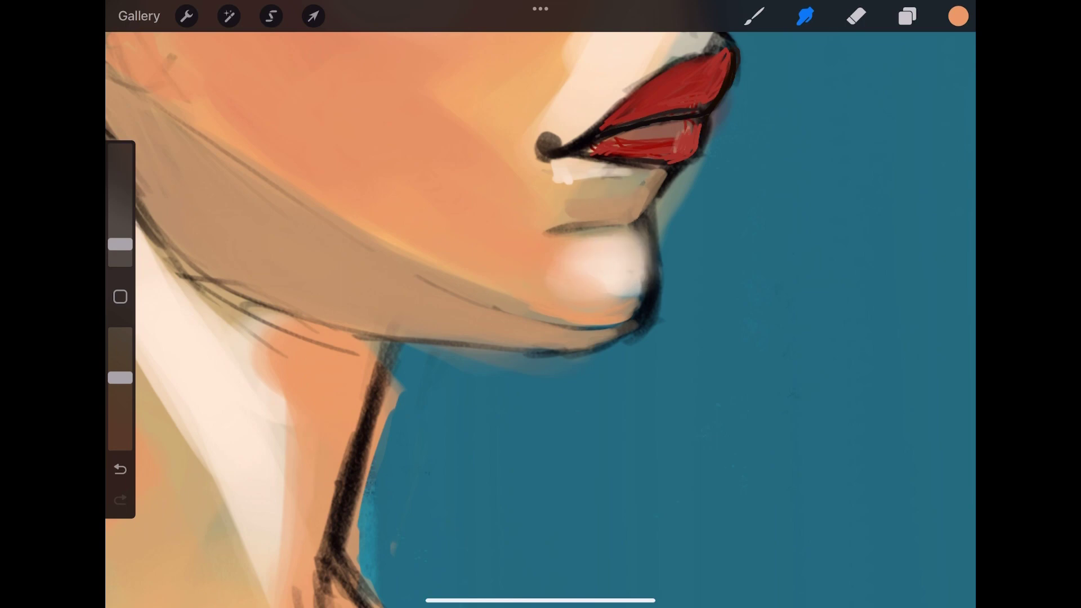
scroll(541, 304, "down", 5)
Step: Paint light peach highlight strokes on the neck with a larger brush
scroll(541, 304, "up", 5)
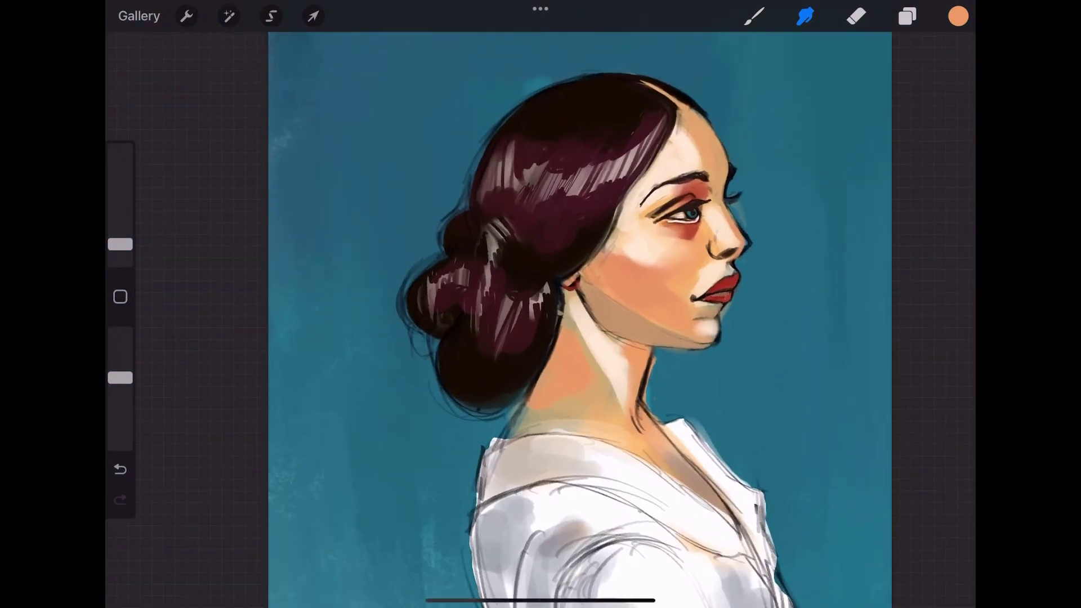
key("b")
left_click_drag(120, 250, 120, 231)
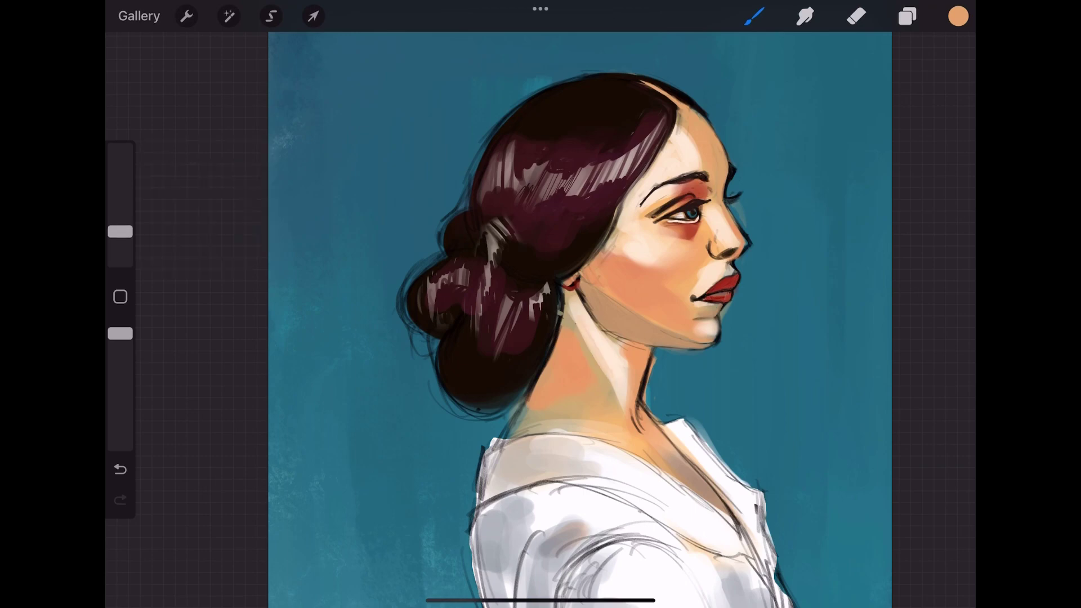
left_click(617, 382)
mouse_move(626, 385)
left_mouse_down()
mouse_move(563, 395)
mouse_move(625, 402)
left_mouse_up()
scroll(541, 304, "up", 3)
left_click_drag(619, 318, 538, 363)
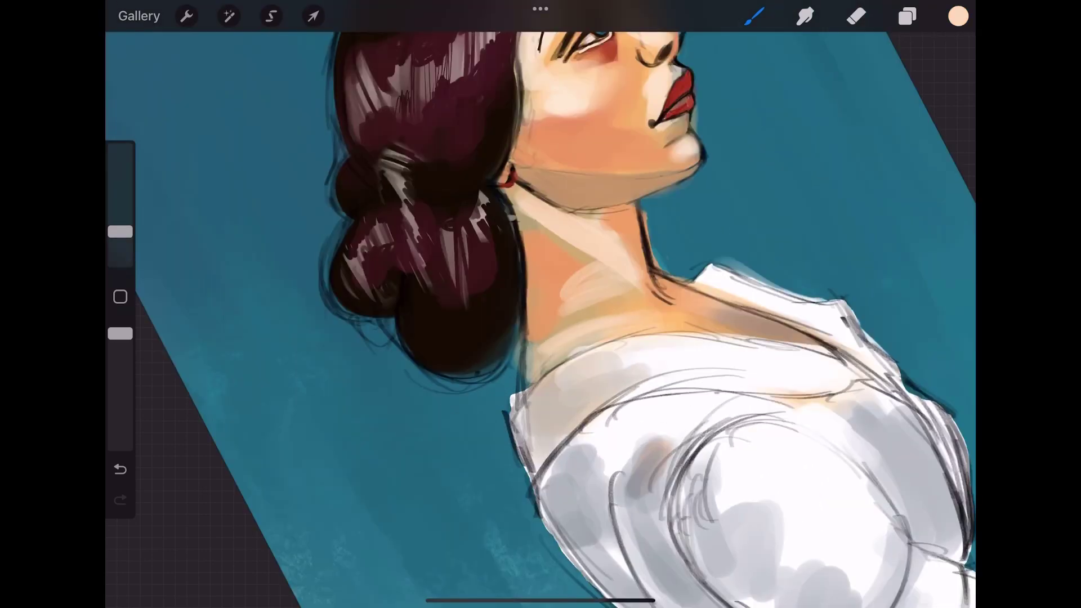
Step: Paint a red-orange stroke up the neck toward the ear
left_click(616, 330)
scroll(540, 304, "down", 3)
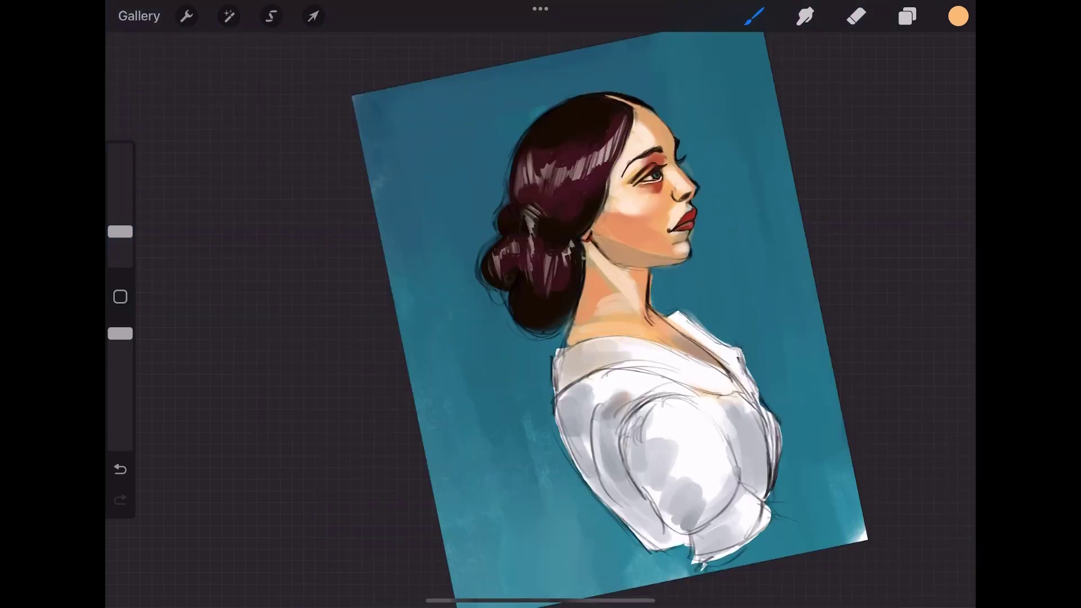
scroll(541, 304, "up", 3)
left_click(698, 208)
left_click_drag(501, 326, 551, 262)
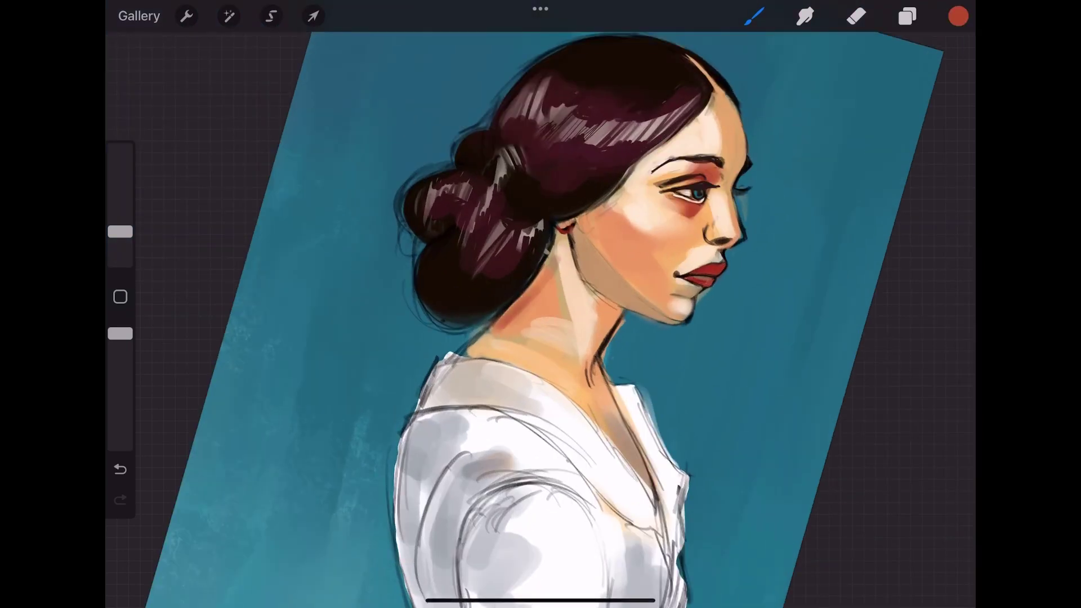
left_click(513, 320)
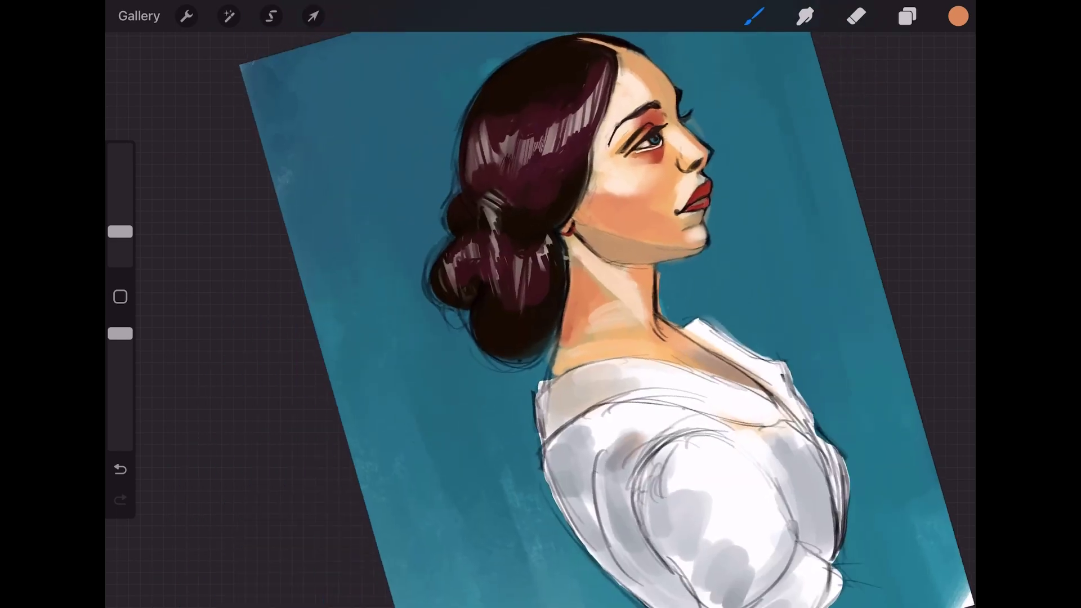
scroll(541, 304, "up", 2)
Step: Add dark red shadows along the neck's right and left edges
left_click(958, 15)
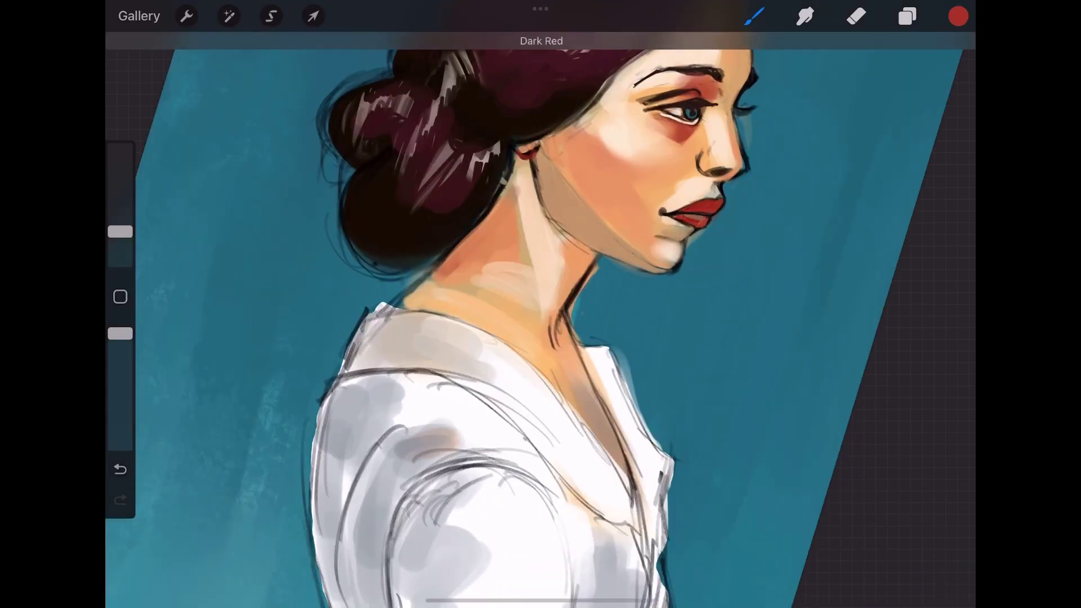
mouse_move(592, 231)
left_mouse_down()
mouse_move(557, 287)
mouse_move(569, 295)
left_mouse_up()
mouse_move(588, 253)
left_mouse_down()
mouse_move(552, 333)
mouse_move(554, 363)
left_mouse_up()
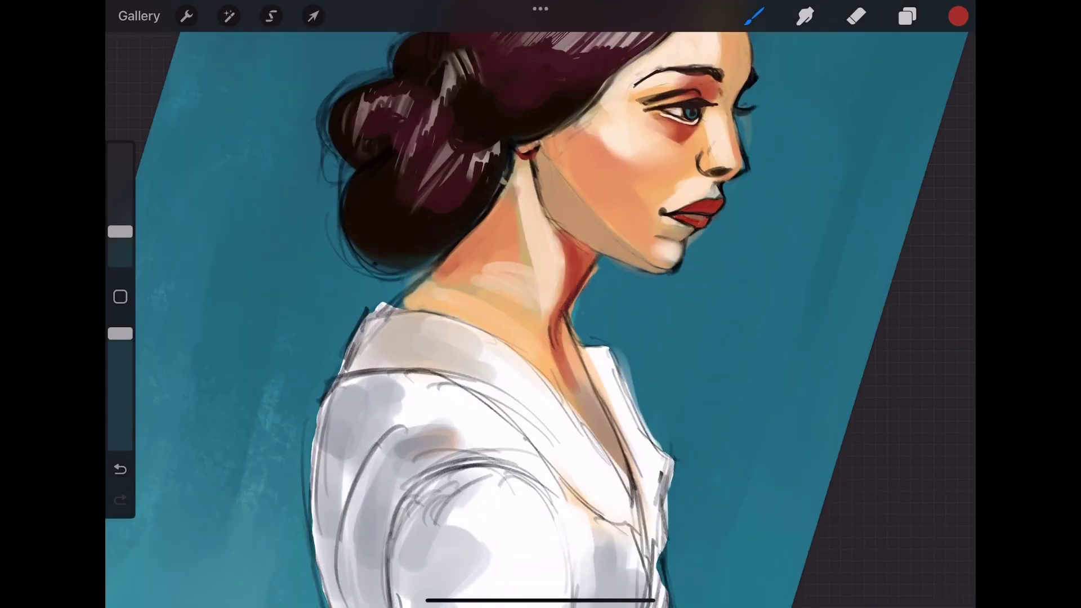
left_click(569, 373)
scroll(540, 304, "down", 3)
scroll(541, 304, "up", 3)
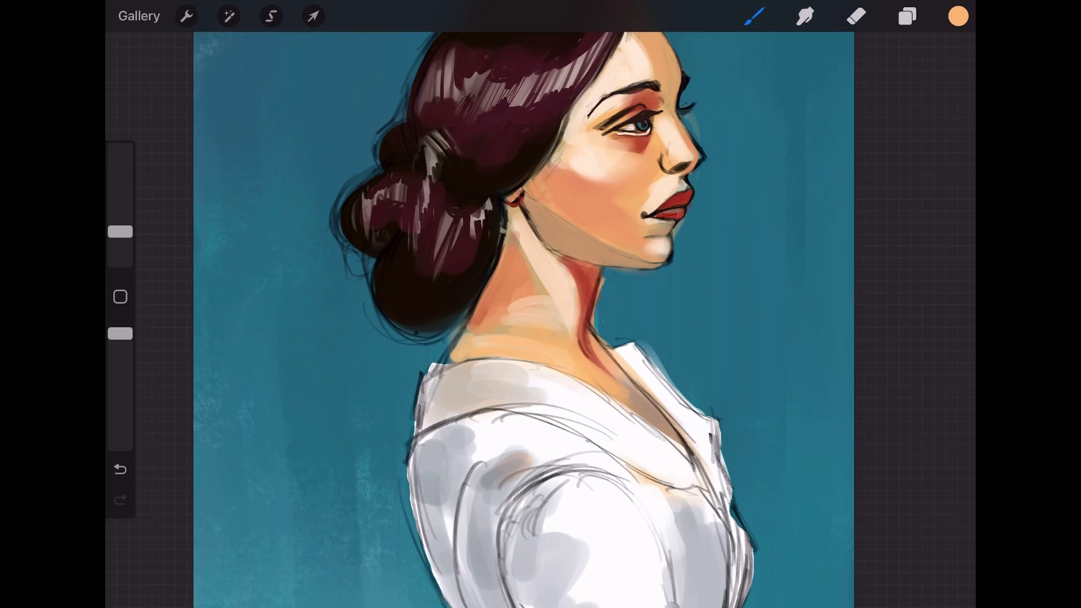
left_click(958, 16)
left_click_drag(495, 288, 476, 326)
Step: Blend the neck colours with an enlarged Smudge brush at higher opacity
left_click(805, 16)
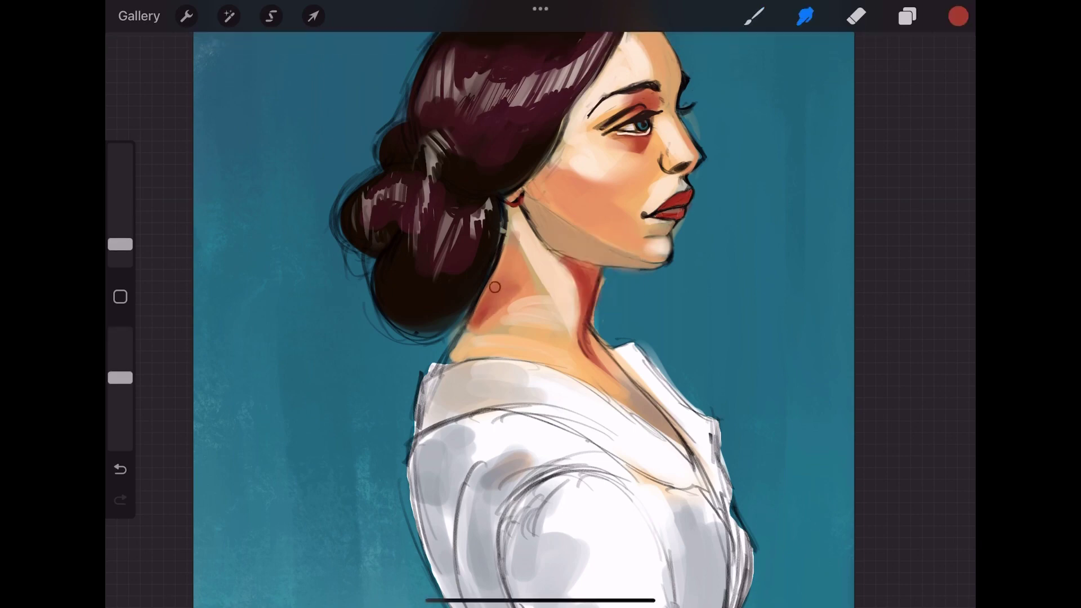
scroll(541, 304, "down", 3)
scroll(541, 304, "up", 4)
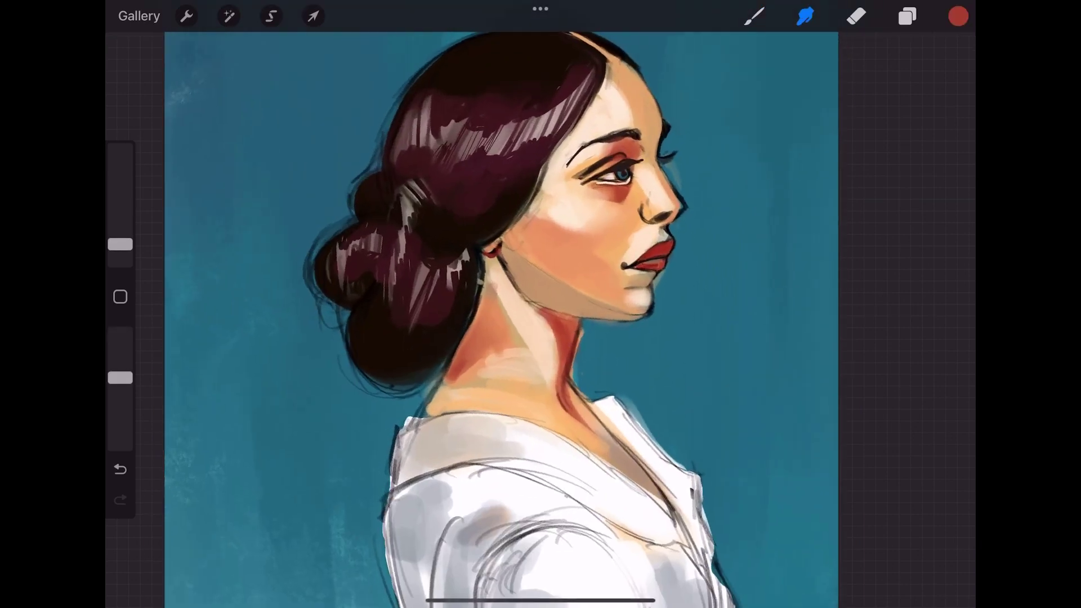
left_click_drag(120, 245, 120, 231)
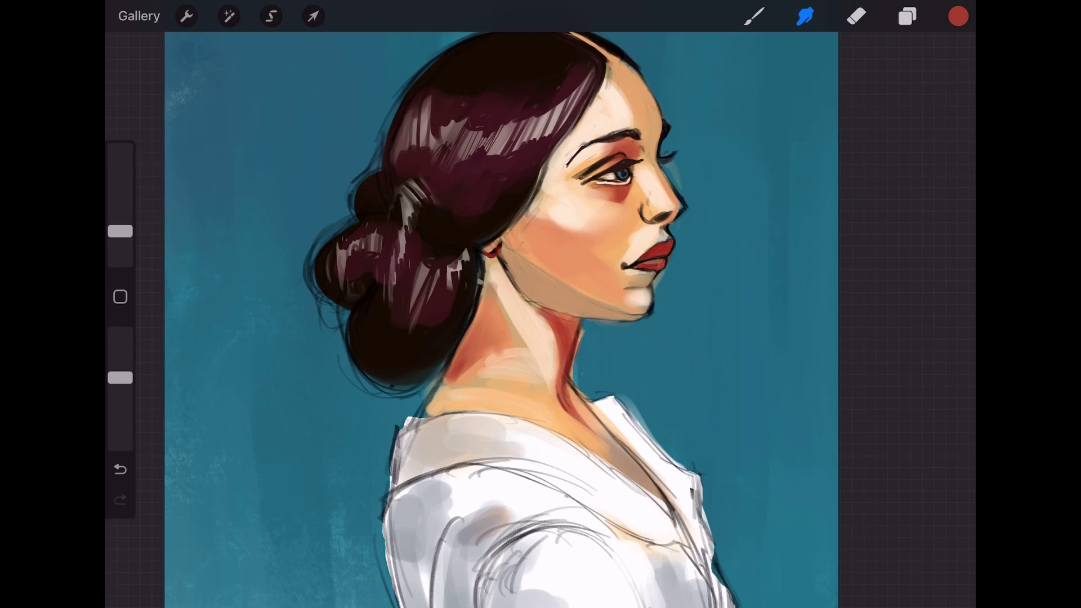
scroll(501, 316, "down", 3)
left_click_drag(120, 378, 120, 334)
left_click(755, 16)
left_click(522, 377)
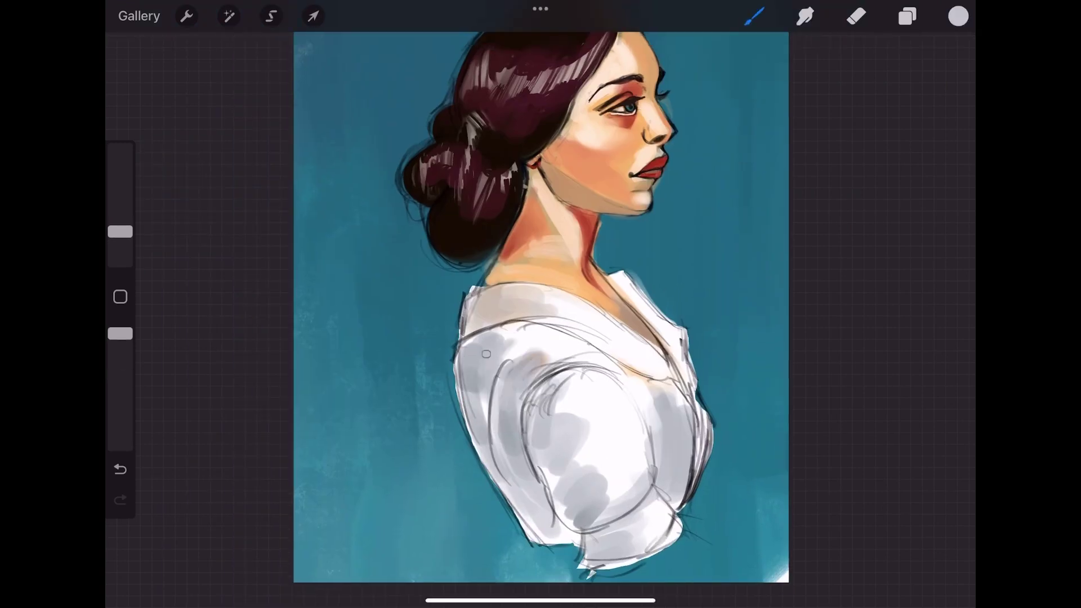
Step: Paint white down the sleeve and along the collar's right edge, undoing a stray dark line
left_click_drag(486, 353, 470, 425)
left_click_drag(476, 375, 490, 459)
left_click_drag(467, 411, 532, 543)
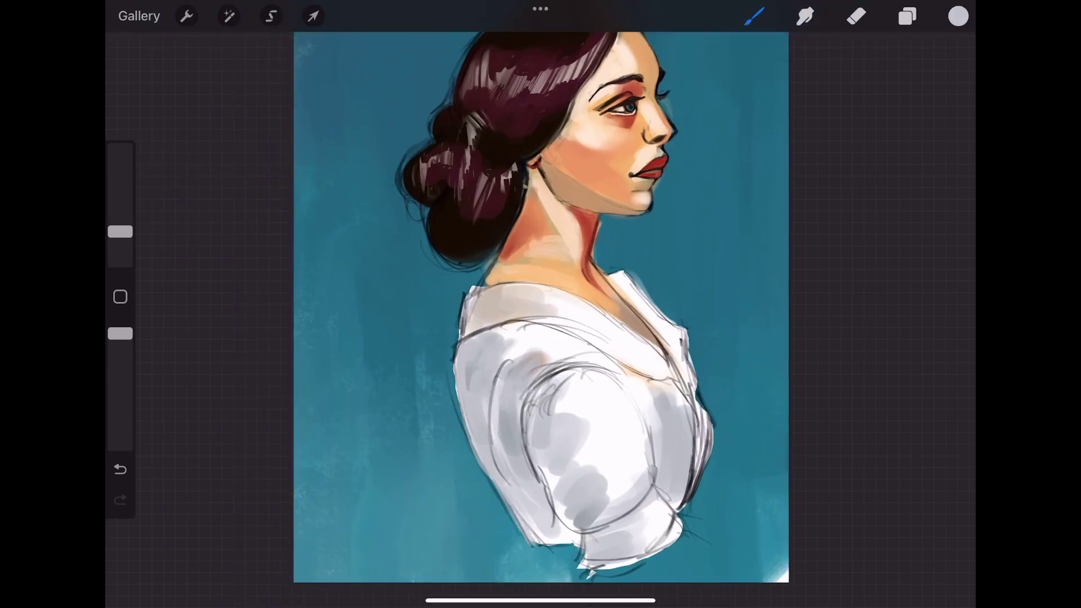
scroll(541, 304, "up", 3)
left_click(405, 169)
left_click_drag(428, 307, 557, 293)
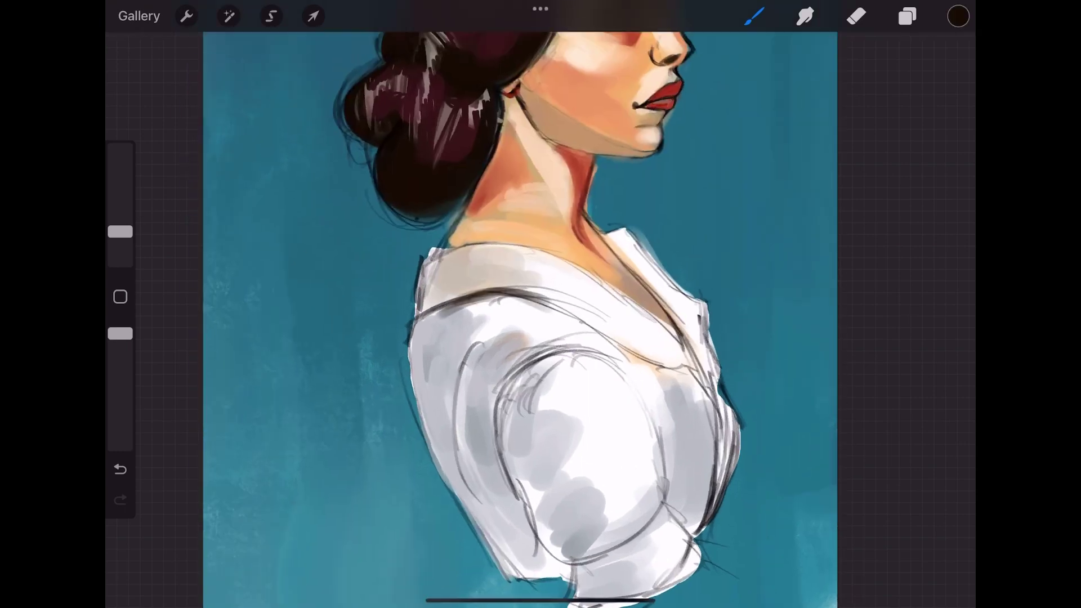
key("ctrl+z")
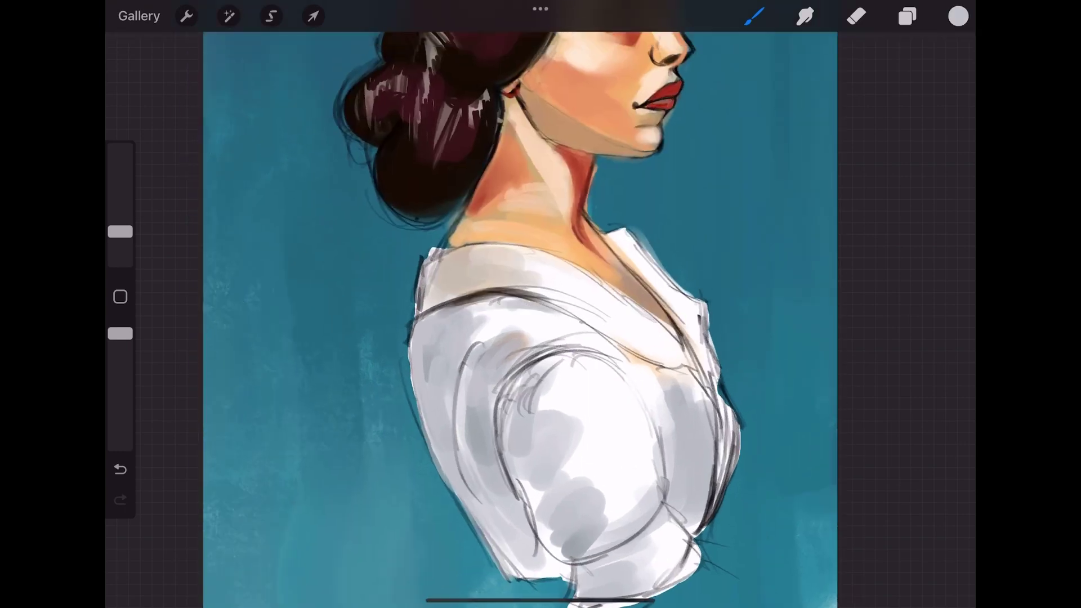
mouse_move(617, 235)
left_mouse_down()
mouse_move(679, 302)
mouse_move(704, 363)
left_mouse_up()
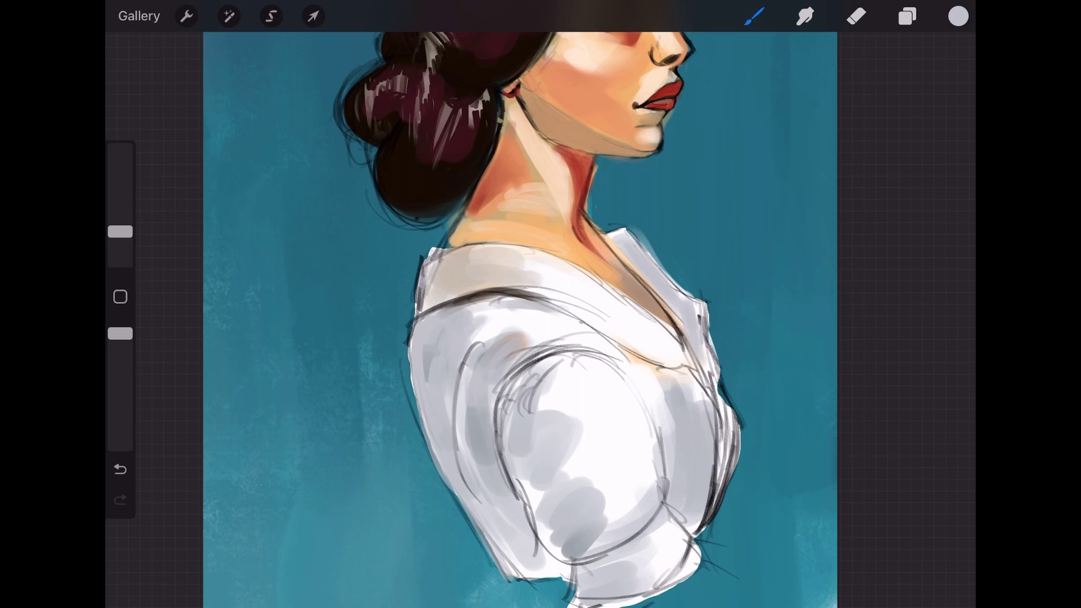
Step: Shade the blouse's right edge and lower right with sampled dark and mid grey
left_click(715, 484)
left_click_drag(726, 462, 709, 515)
mouse_move(730, 433)
left_mouse_down()
mouse_move(715, 498)
mouse_move(721, 484)
left_mouse_up()
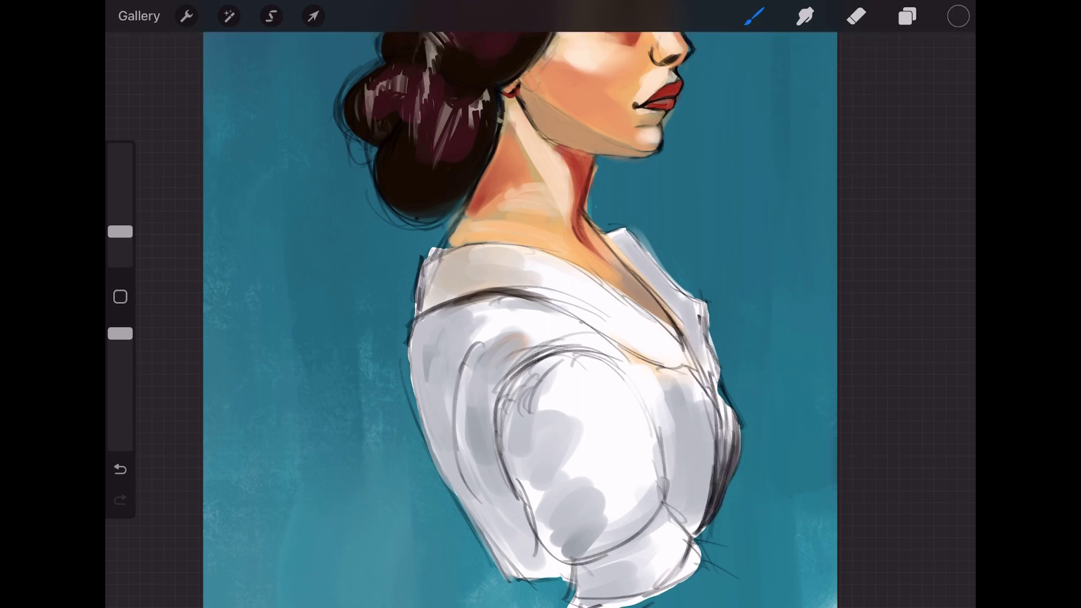
left_click_drag(704, 448, 690, 527)
left_click_drag(693, 468, 670, 515)
left_click(688, 463)
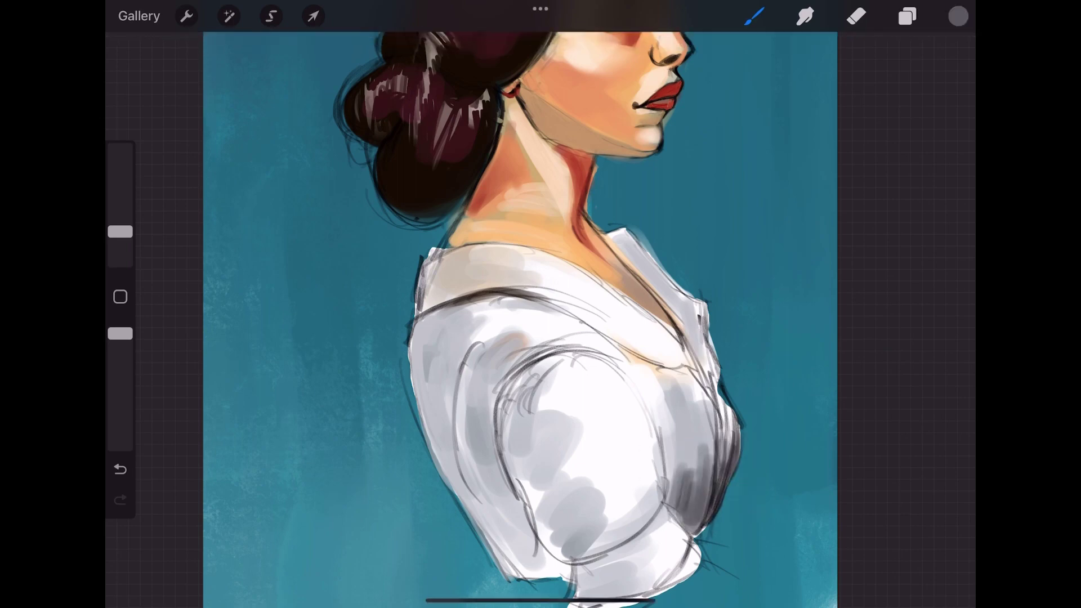
mouse_move(698, 408)
left_mouse_down()
mouse_move(687, 482)
mouse_move(705, 485)
left_mouse_up()
left_click_drag(665, 374, 631, 473)
mouse_move(591, 403)
left_mouse_down()
mouse_move(564, 460)
mouse_move(634, 532)
left_mouse_up()
Step: Add grey squiggles on the sleeve, hatching at the hem, and curved shading on the left
left_click_drag(569, 538, 648, 512)
scroll(585, 316, "down", 3)
mouse_move(574, 315)
left_mouse_down()
mouse_move(603, 400)
mouse_move(632, 442)
mouse_move(628, 462)
left_mouse_up()
left_click_drag(623, 470, 670, 453)
left_click_drag(625, 276, 572, 304)
left_click_drag(591, 265, 549, 366)
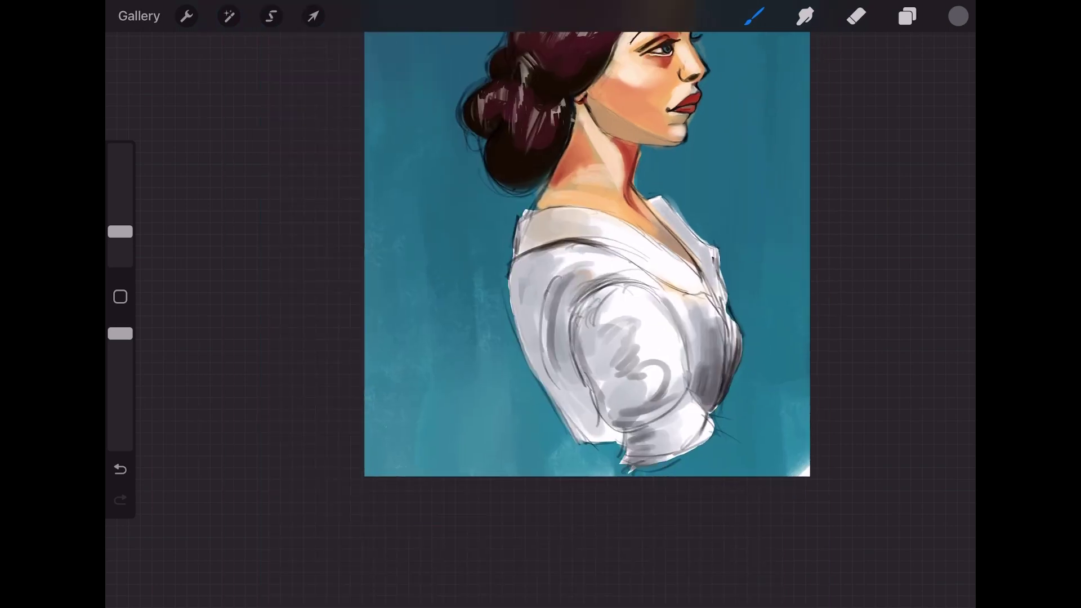
left_click_drag(577, 310, 544, 414)
left_click_drag(540, 273, 513, 382)
Step: Darken the lower-left of the sleeve with dark grey strokes
left_click_drag(521, 256, 571, 422)
left_click_drag(549, 380, 619, 442)
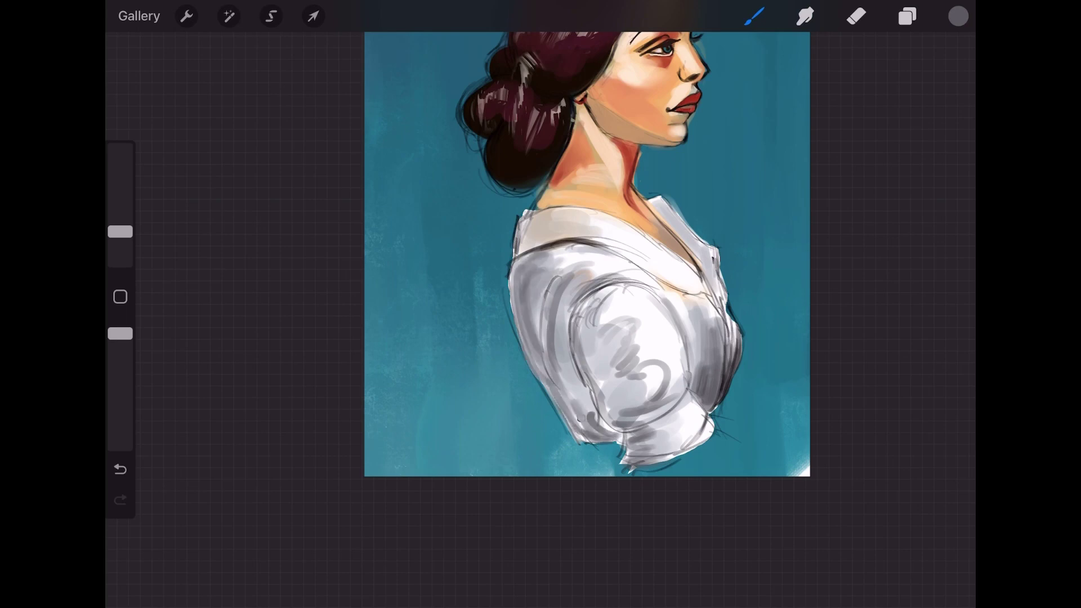
left_click_drag(597, 389, 558, 439)
left_click_drag(586, 347, 561, 416)
left_click_drag(546, 276, 533, 360)
scroll(588, 254, "down", 5)
scroll(564, 253, "up", 5)
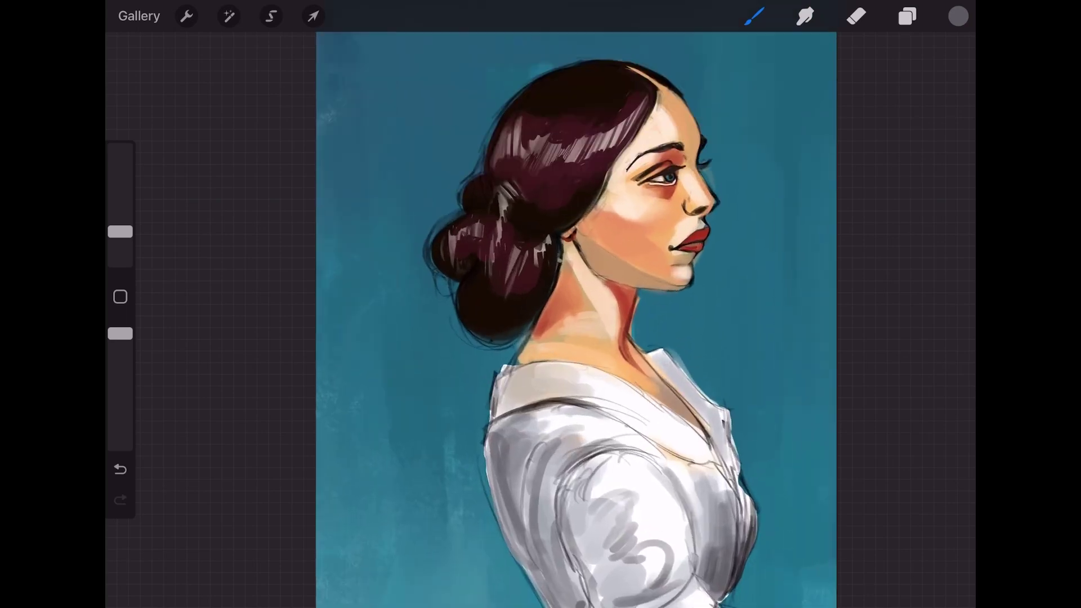
Step: At 2% brush size, draw dark contours around the bun's lower-left and left edges and upper hair
left_click_drag(120, 231, 120, 245)
left_click_drag(456, 307, 515, 344)
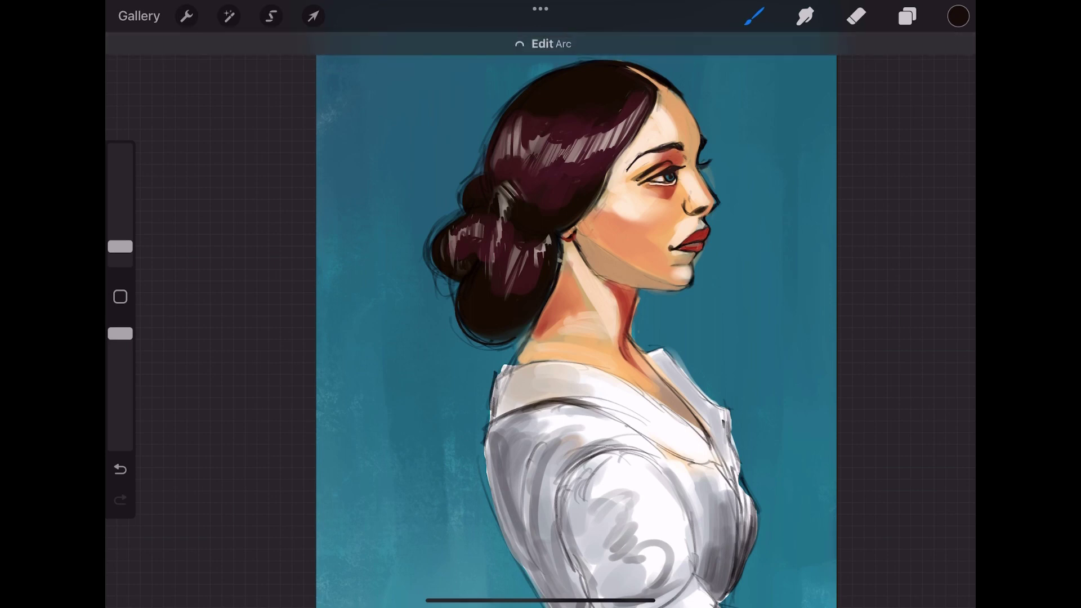
left_click_drag(446, 286, 507, 351)
left_click_drag(453, 223, 448, 286)
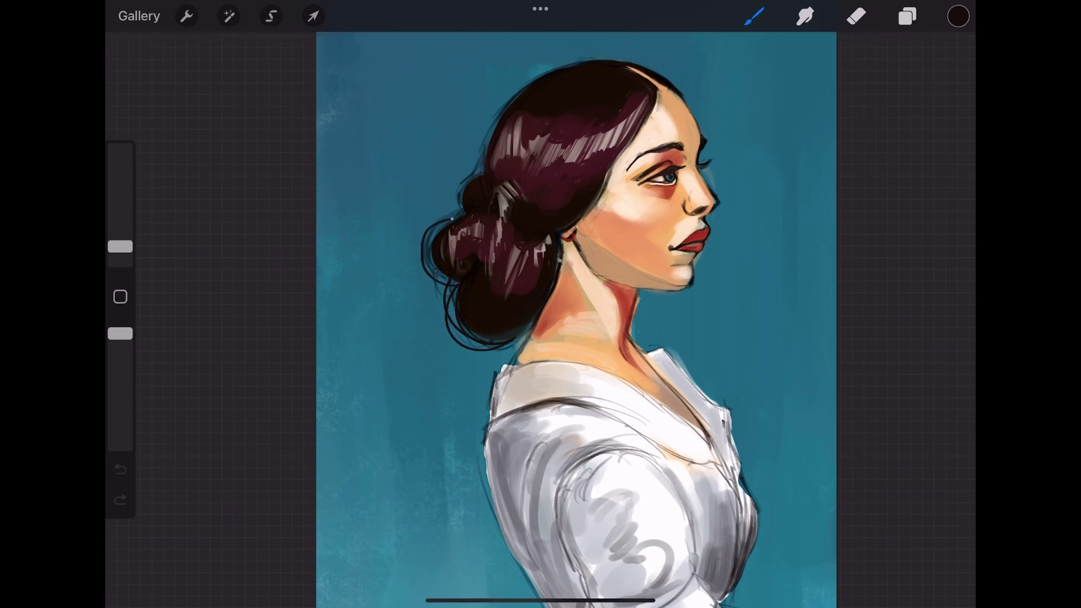
left_click_drag(450, 221, 424, 265)
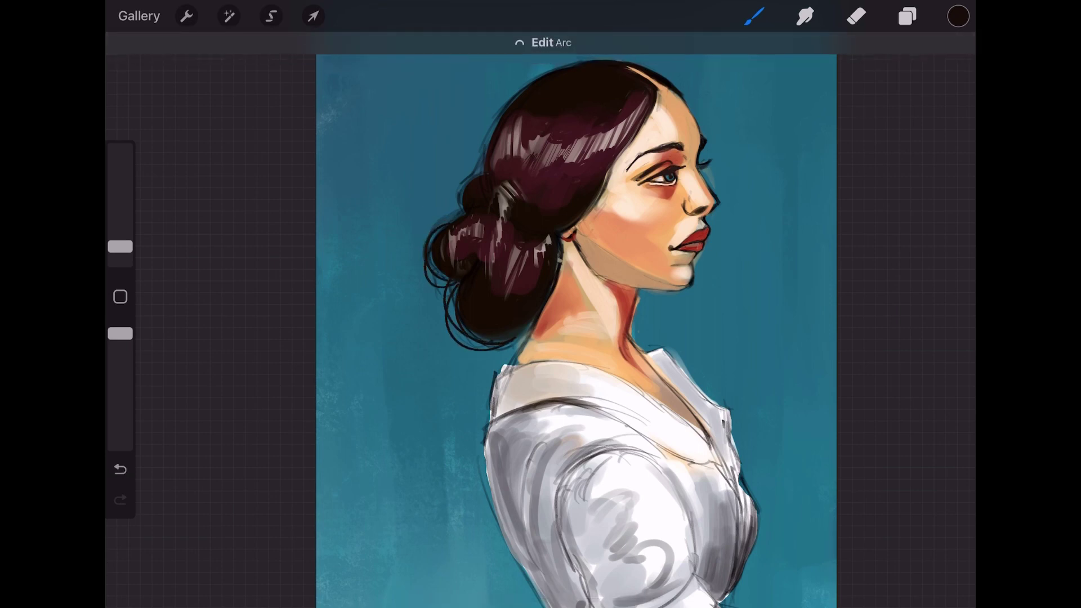
mouse_move(486, 153)
left_mouse_down()
mouse_move(511, 106)
mouse_move(458, 212)
left_mouse_up()
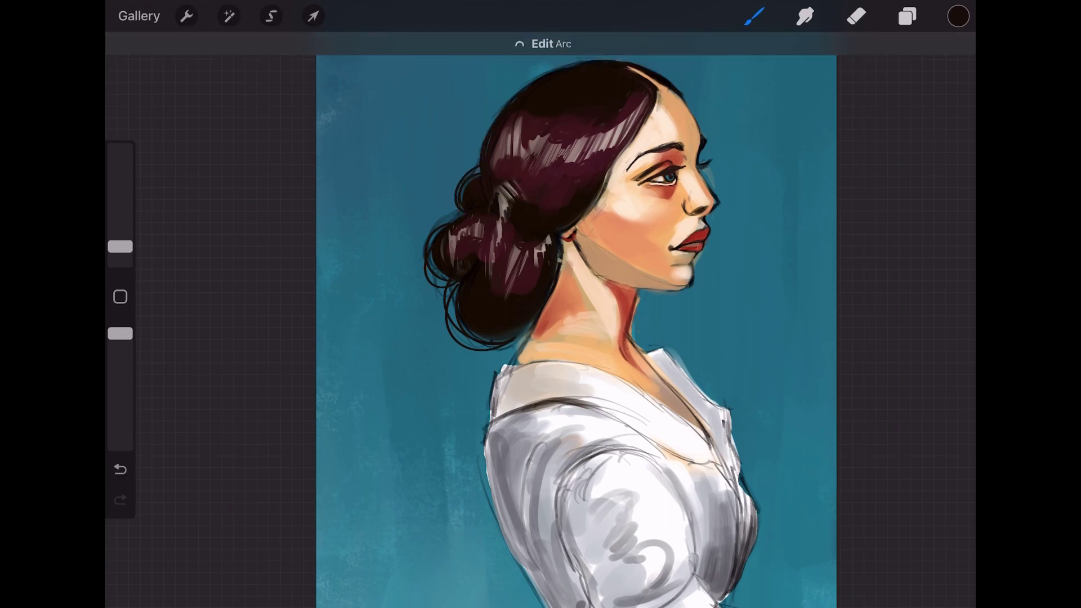
left_click_drag(648, 123, 568, 232)
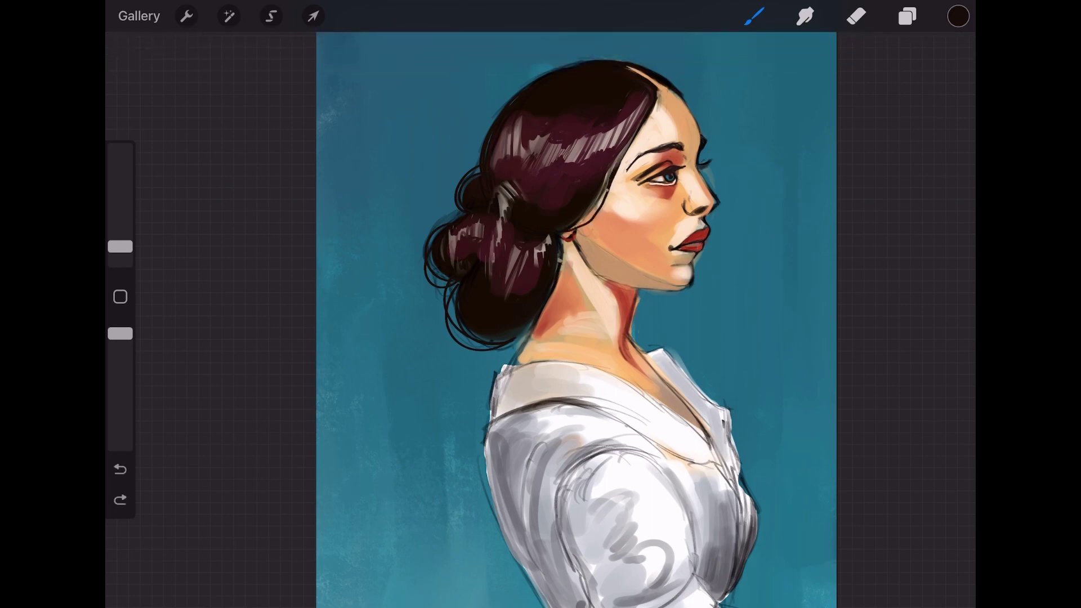
Step: Zoom in and paint over the dark contour beside the nose with sampled peach
scroll(748, 149, "up", 3)
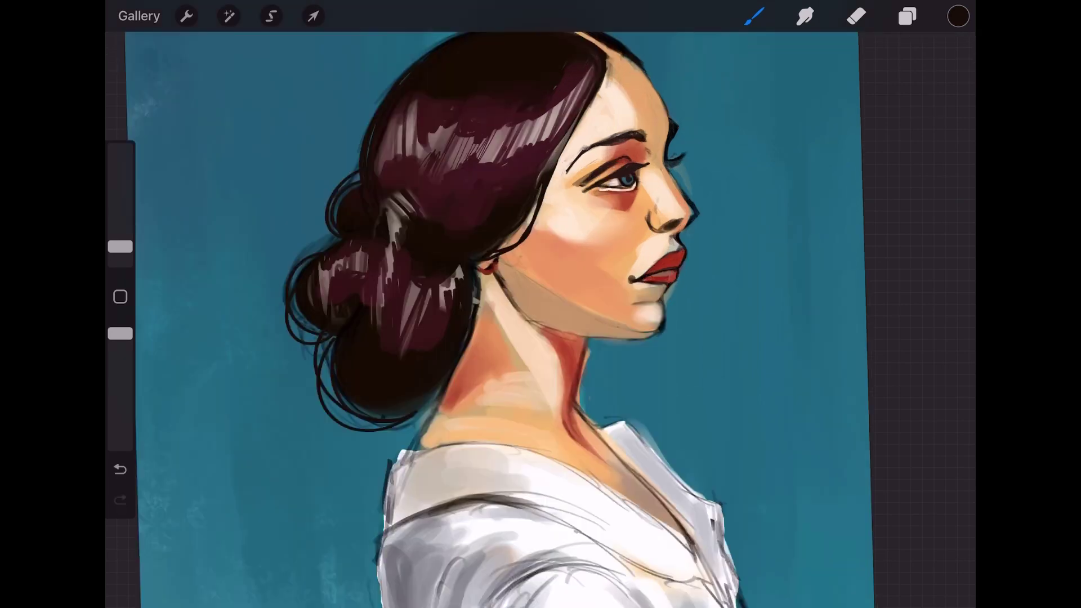
scroll(748, 149, "up", 2)
scroll(602, 275, "up", 3)
left_click(601, 275)
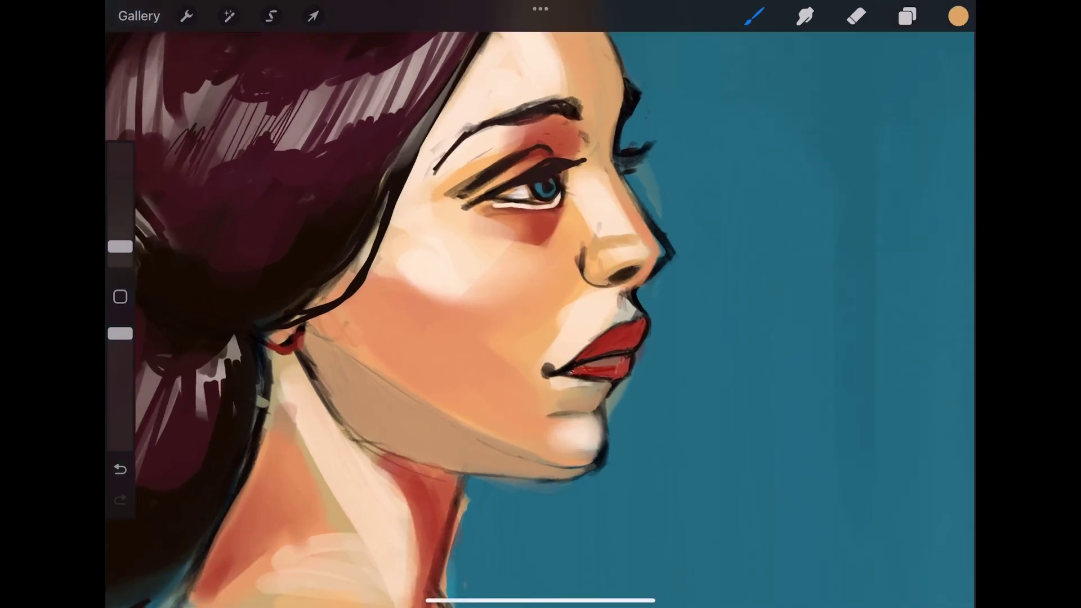
left_click_drag(580, 250, 580, 276)
Step: Sample tan near the eye, a lighter peach-orange, and the cream chin highlight
scroll(541, 304, "down", 3)
scroll(541, 304, "down", 2)
left_click(563, 212)
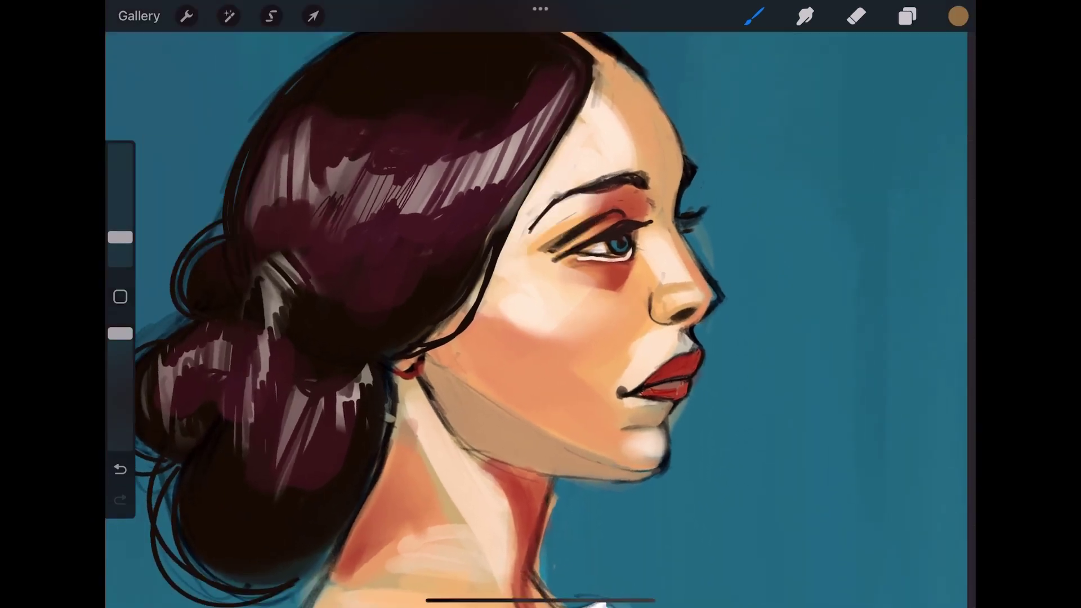
scroll(541, 304, "down", 2)
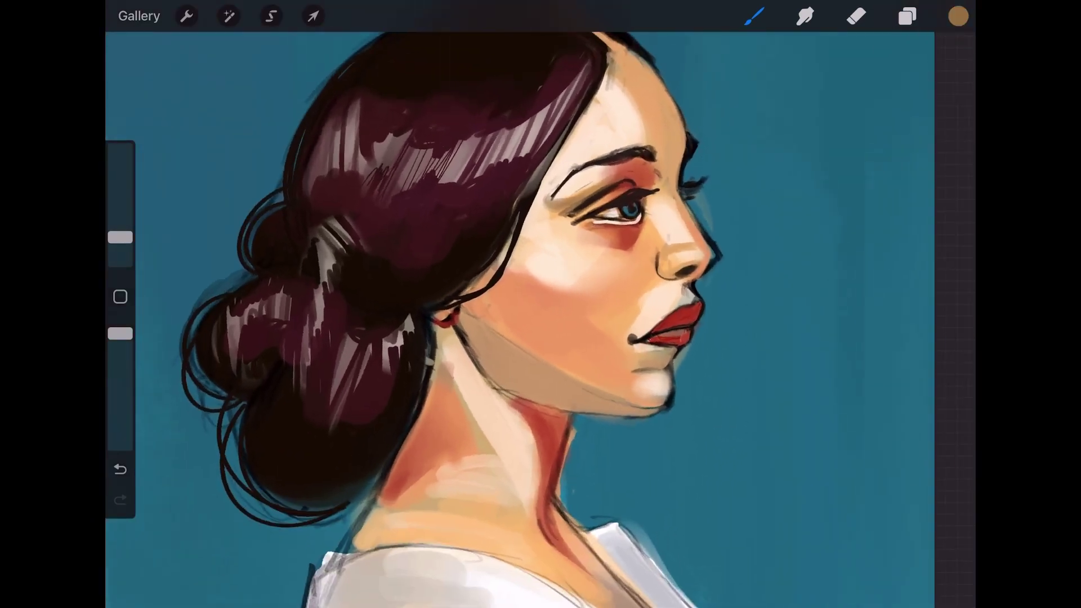
left_click(566, 318)
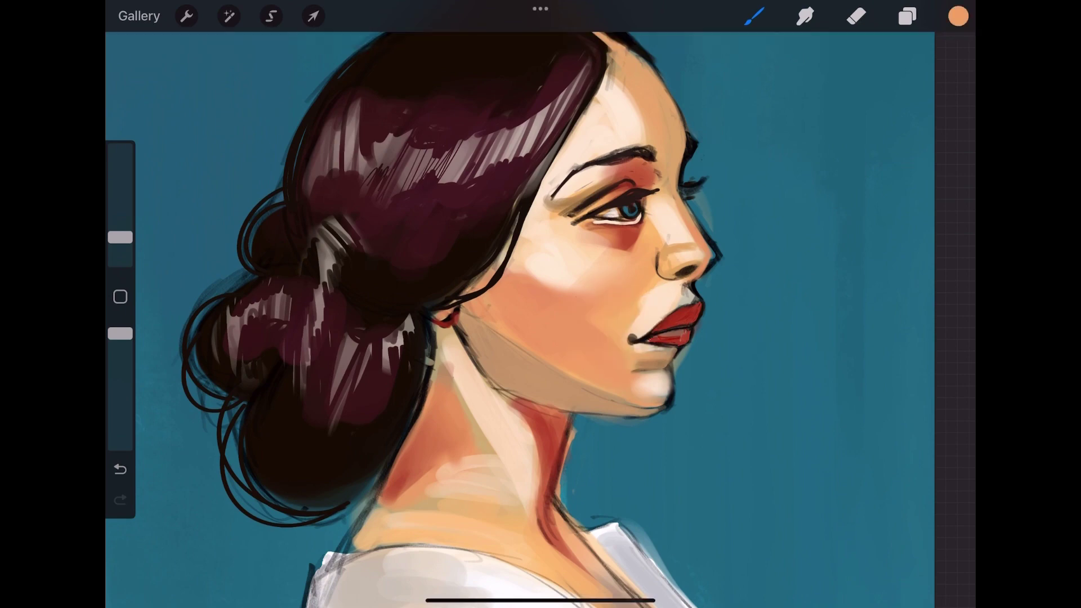
left_click(655, 402)
scroll(541, 304, "down", 3)
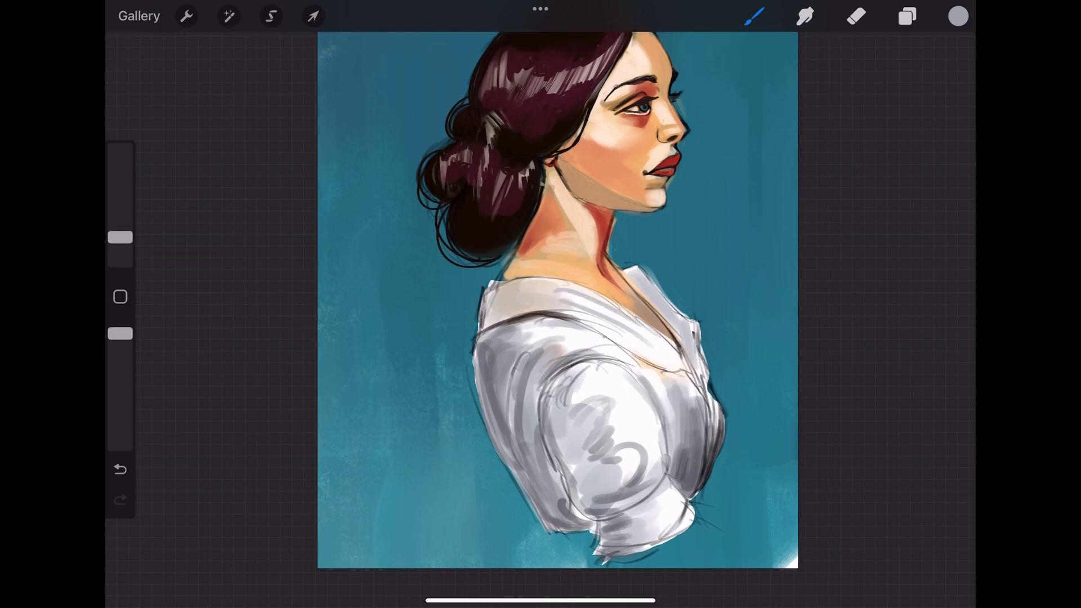
Step: Add a small cream stroke at the shoulder, then outline the shoulder edge in dark brown
left_click(958, 16)
left_click_drag(480, 289, 480, 314)
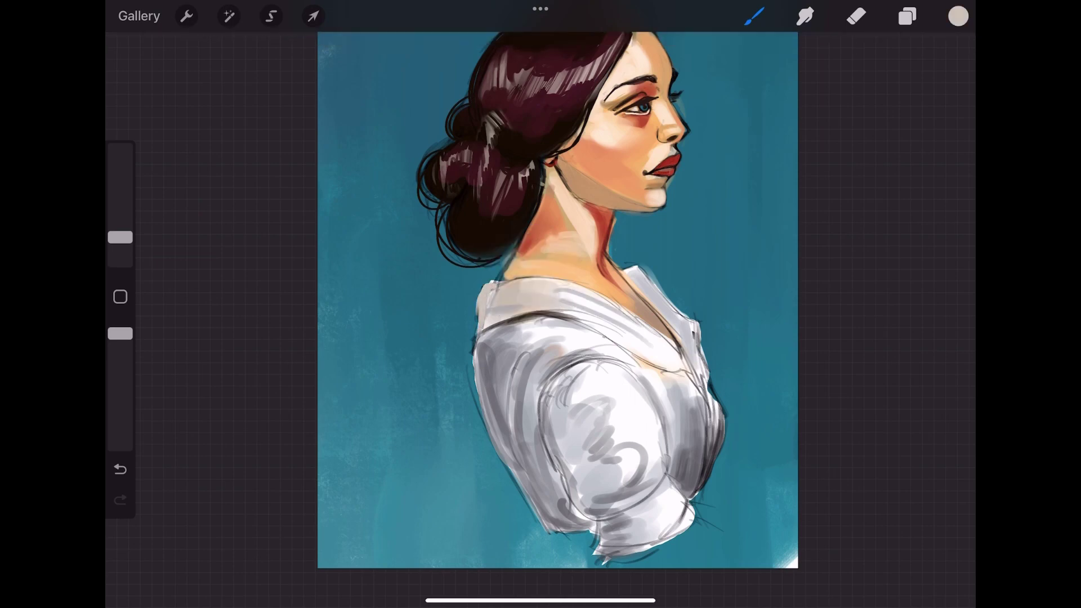
left_click(564, 99)
scroll(541, 304, "up", 5)
left_click_drag(487, 260, 459, 296)
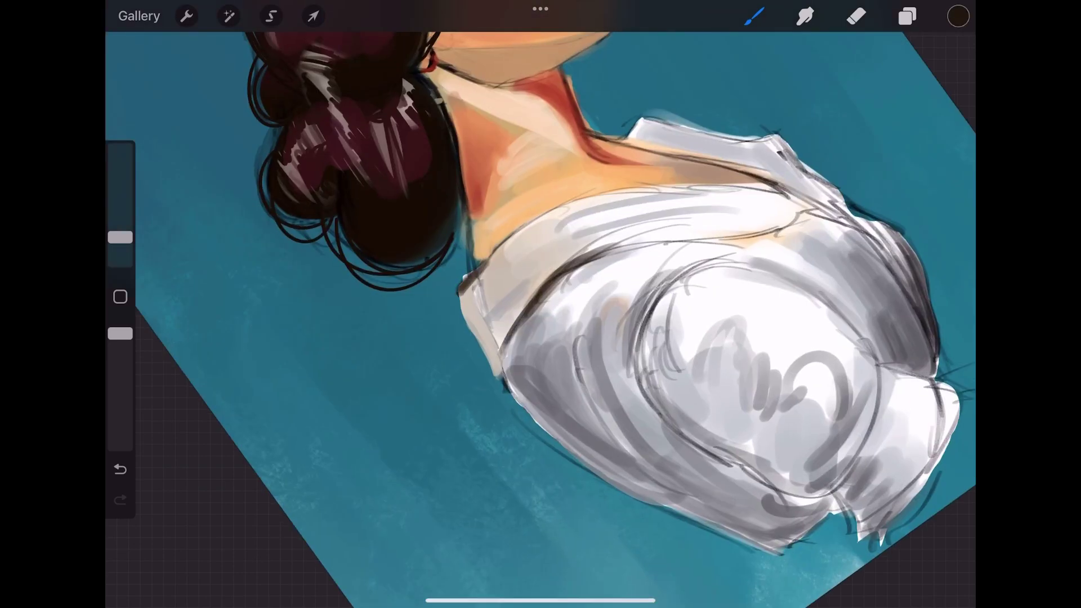
left_click_drag(120, 237, 120, 258)
left_click_drag(489, 253, 459, 288)
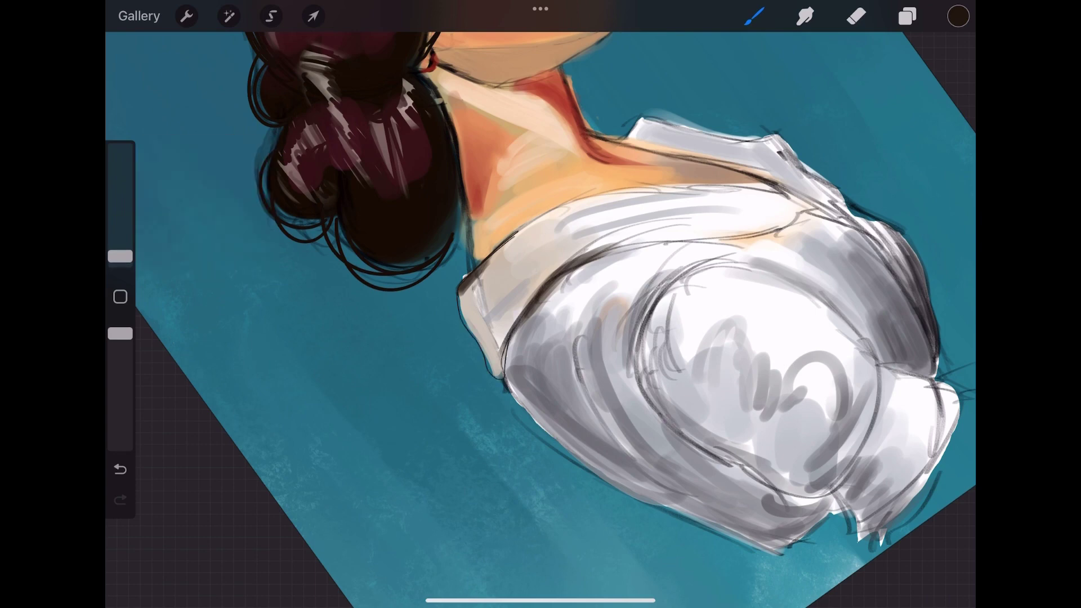
scroll(540, 304, "down", 5)
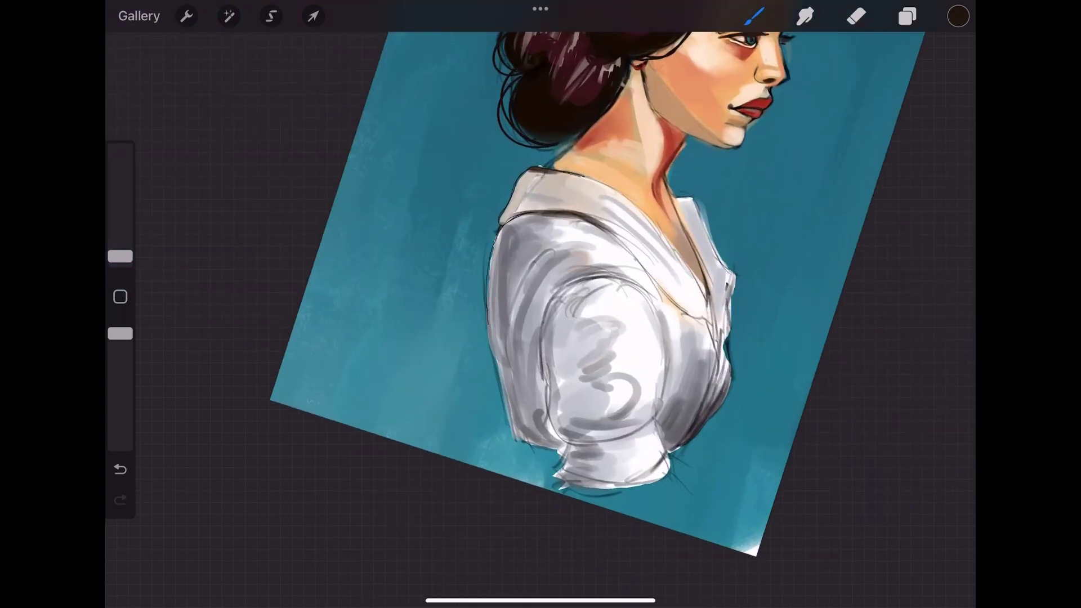
Step: With a very small brush, outline the sleeve's left edge and the collar in dark brown
left_click_drag(120, 256, 120, 247)
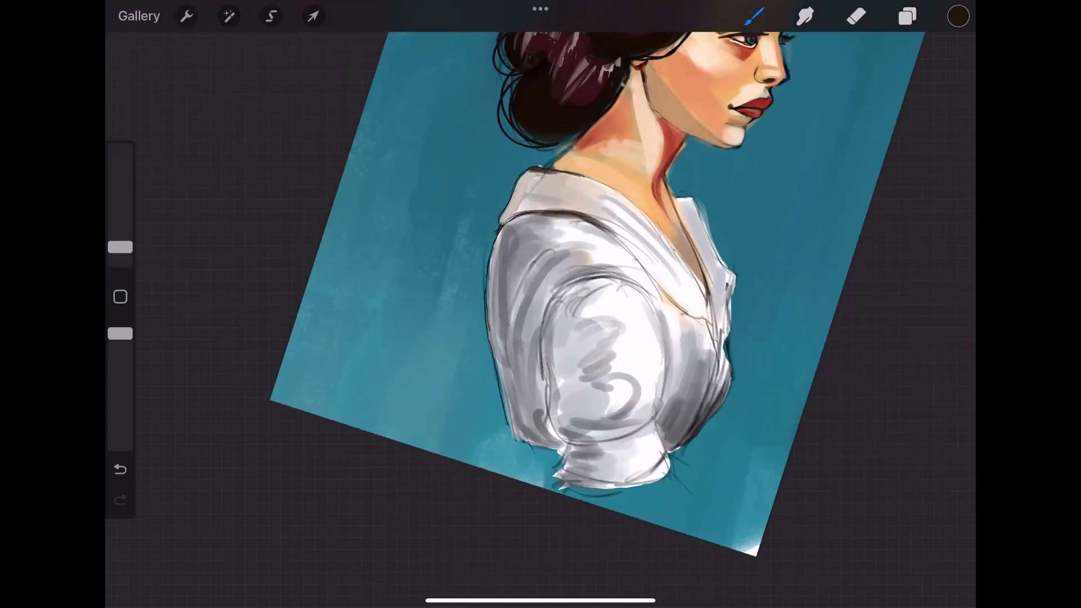
left_click_drag(491, 232, 519, 445)
scroll(540, 304, "down", 2)
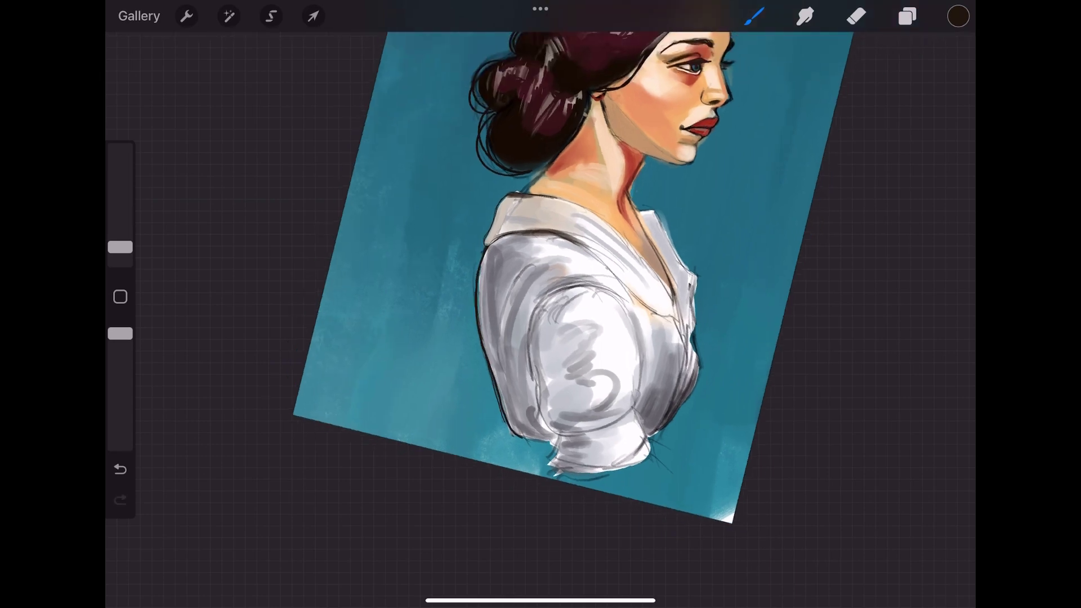
scroll(541, 304, "up", 2)
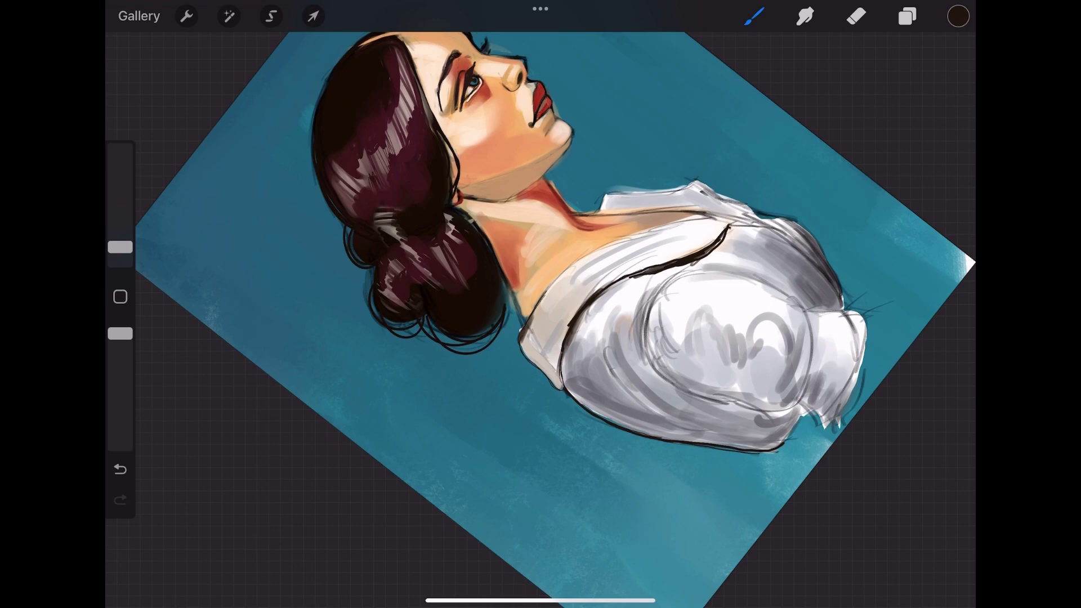
scroll(541, 304, "up", 3)
left_click_drag(732, 186, 515, 465)
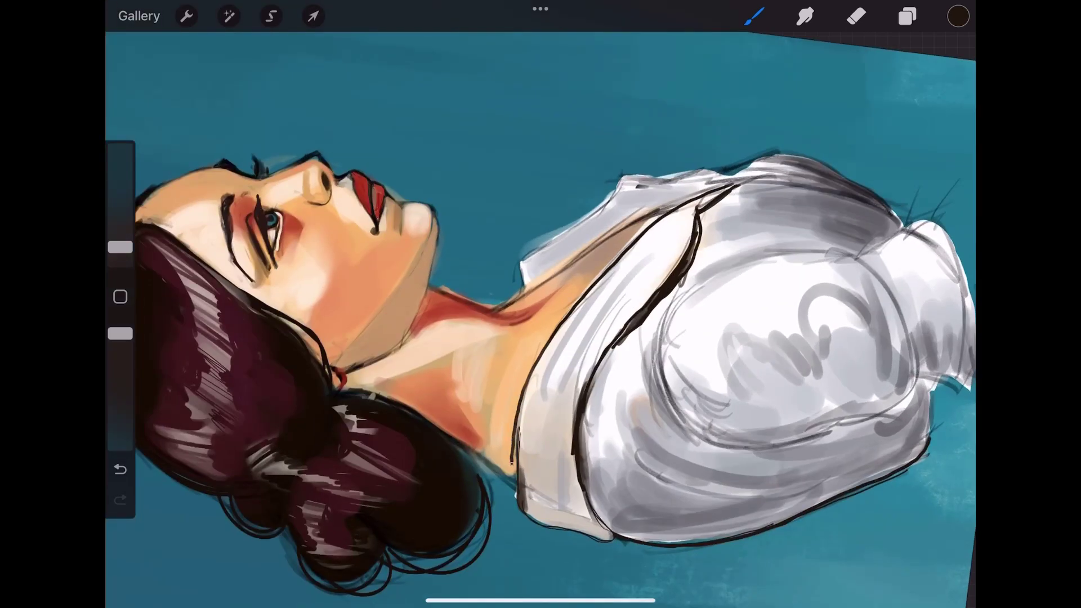
Step: Reinforce the collar line and thinly outline the blouse's right edge
scroll(541, 304, "down", 2)
mouse_move(556, 392)
left_mouse_down()
mouse_move(558, 366)
mouse_move(691, 228)
mouse_move(715, 220)
left_mouse_up()
scroll(541, 304, "down", 3)
scroll(541, 305, "up", 4)
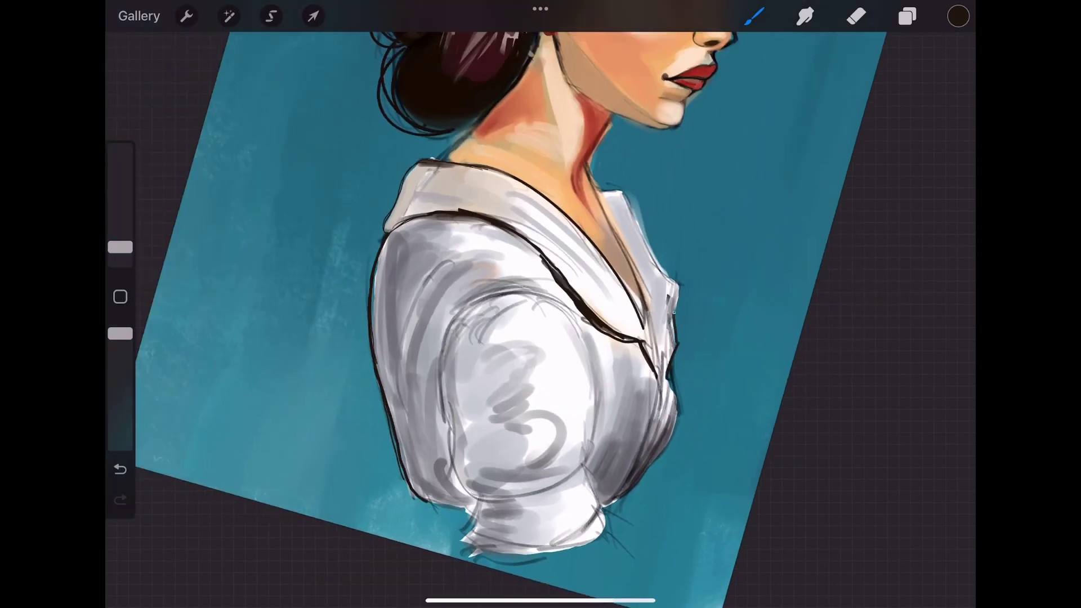
scroll(540, 304, "down", 2)
left_click_drag(668, 336, 654, 445)
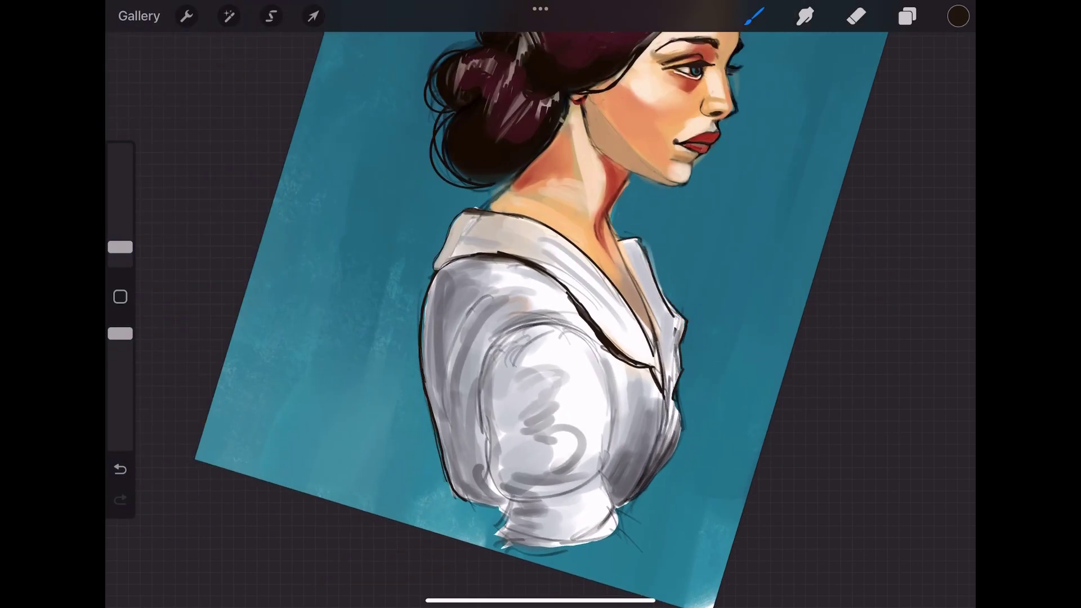
left_click_drag(120, 247, 120, 201)
Step: Paint pale-yellow palette highlights on the shoulder, upper collar, lower sleeve and sleeve edge
mouse_move(609, 315)
left_mouse_down()
mouse_move(625, 355)
mouse_move(625, 340)
left_mouse_up()
left_click(959, 16)
left_click(765, 208)
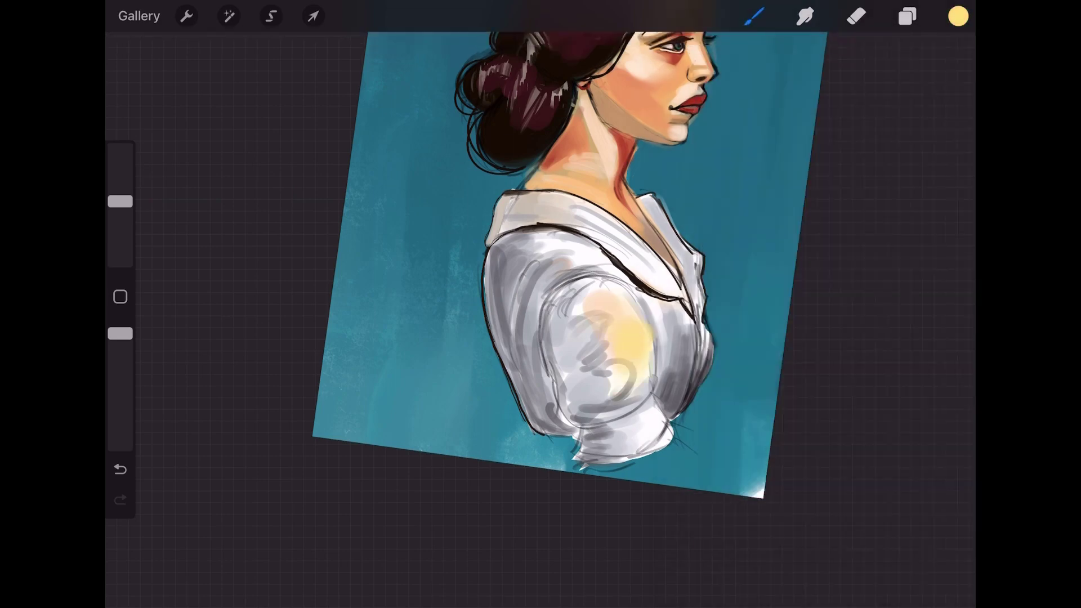
left_click_drag(120, 202, 120, 227)
left_click_drag(586, 293, 591, 261)
left_click_drag(507, 216, 532, 204)
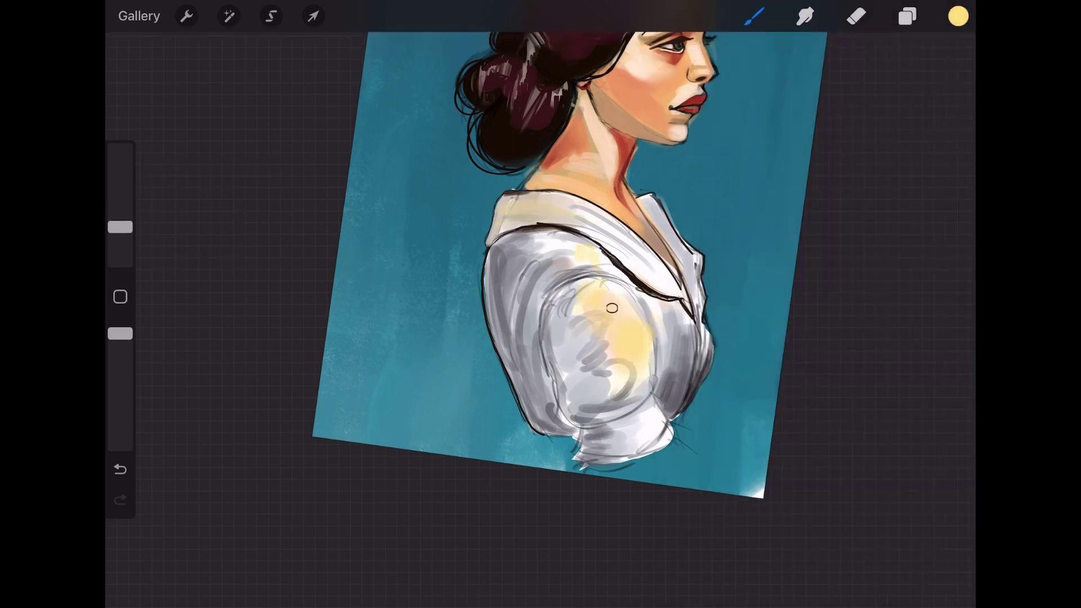
left_click_drag(625, 409, 659, 445)
left_click_drag(670, 315, 673, 360)
Step: Work sampled grey back over the sleeve highlights and darken its right edge at 3% size
left_click(594, 359)
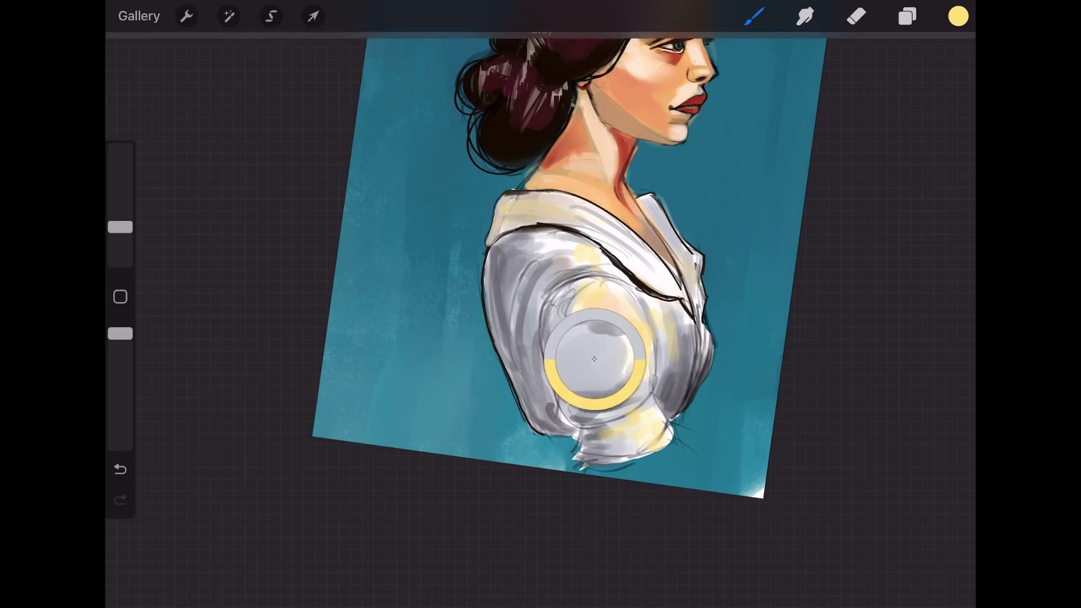
left_click_drag(586, 338, 628, 403)
mouse_move(653, 369)
left_mouse_down()
mouse_move(633, 306)
mouse_move(651, 394)
left_mouse_up()
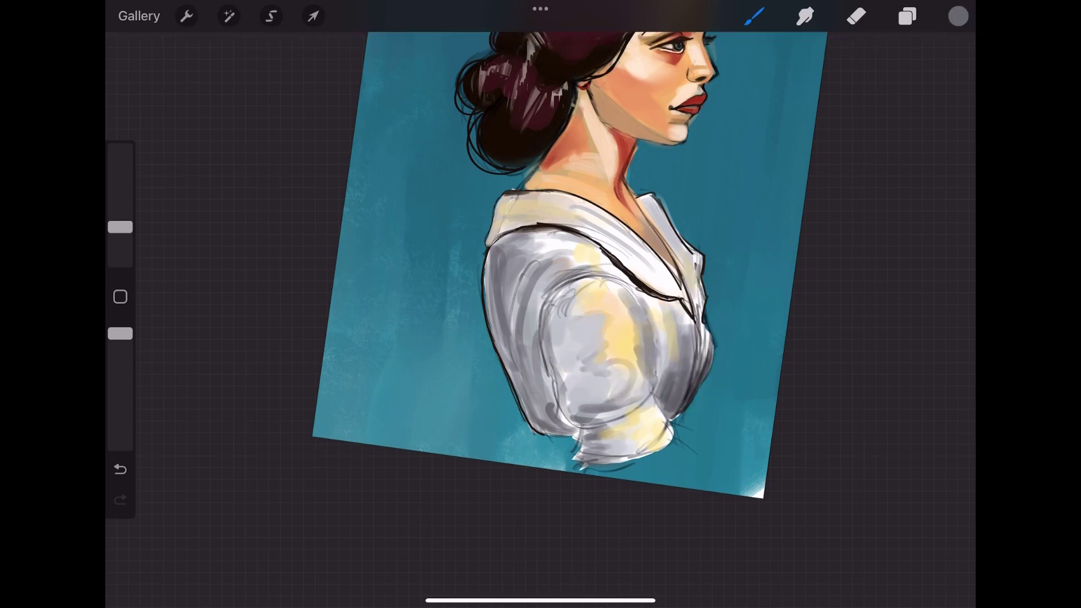
left_click_drag(595, 279, 554, 310)
mouse_move(120, 227)
left_mouse_down()
mouse_move(120, 244)
mouse_move(120, 227)
left_mouse_up()
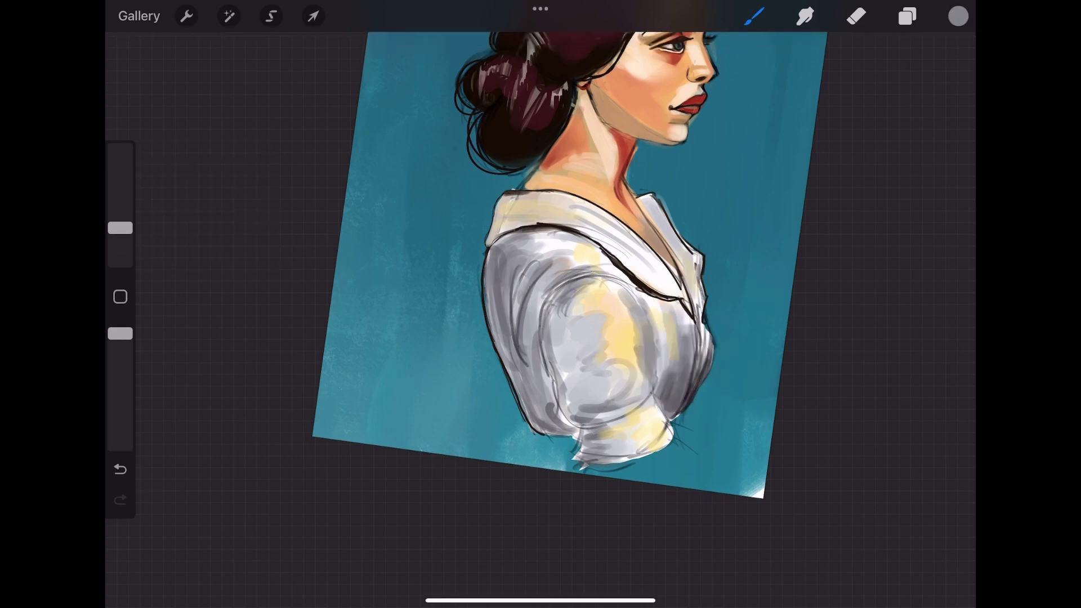
left_click_drag(702, 296, 704, 382)
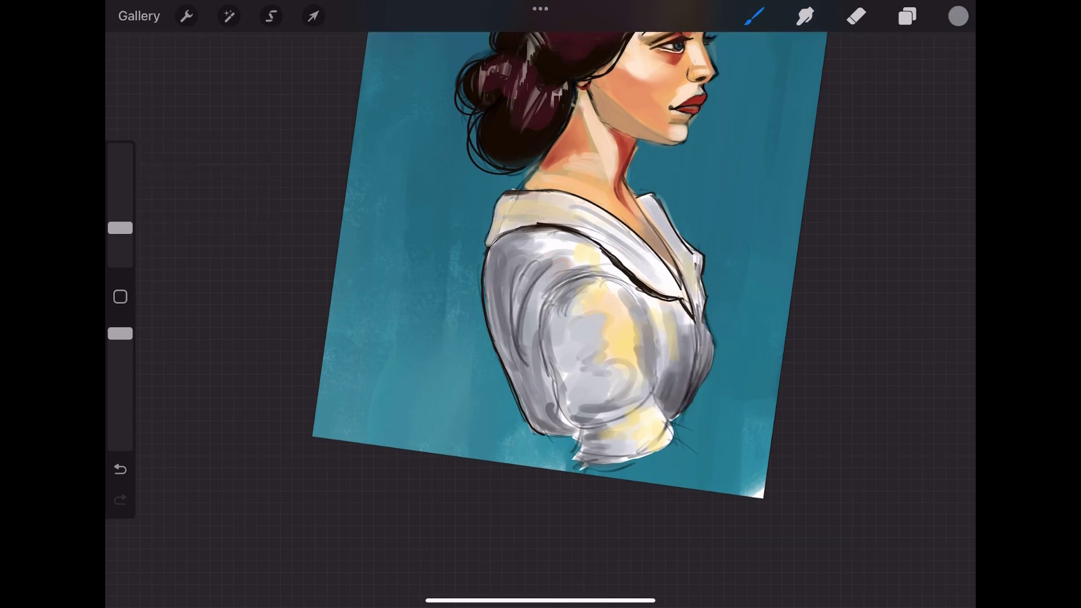
scroll(550, 320, "down", 3)
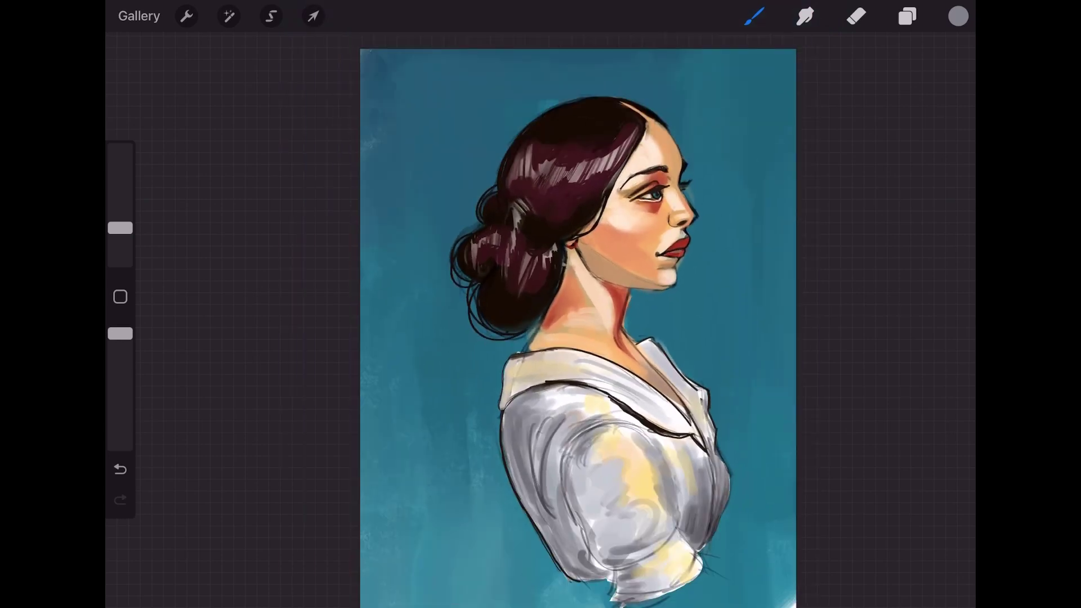
Step: Cycle through Smudge, Eraser and Brush while zooming in on the woman's face
key("s")
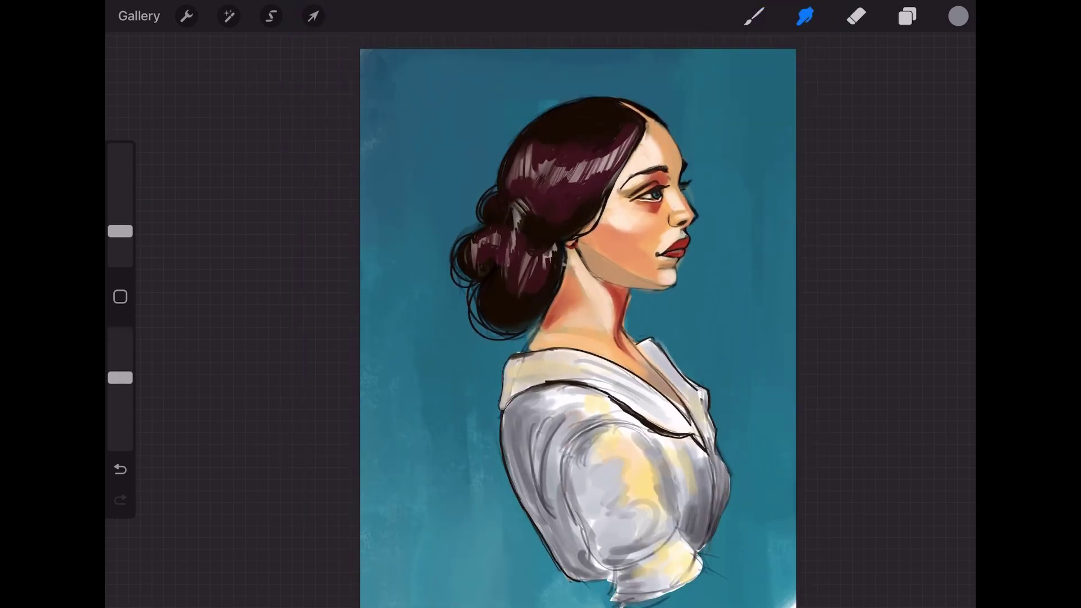
key("e")
scroll(569, 293, "up", 3)
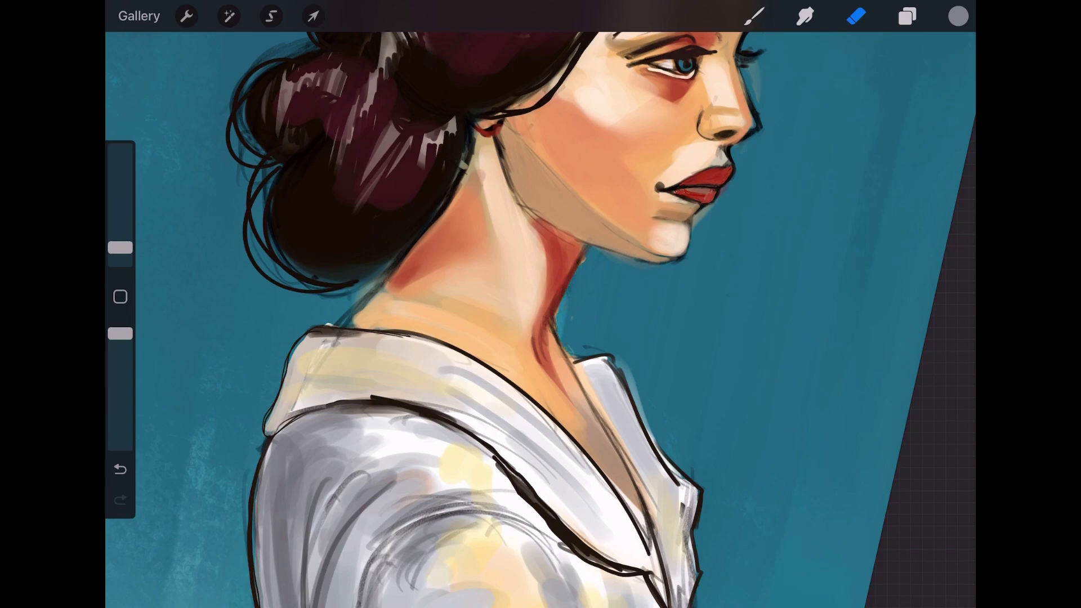
scroll(443, 304, "up", 3)
scroll(443, 304, "down", 2)
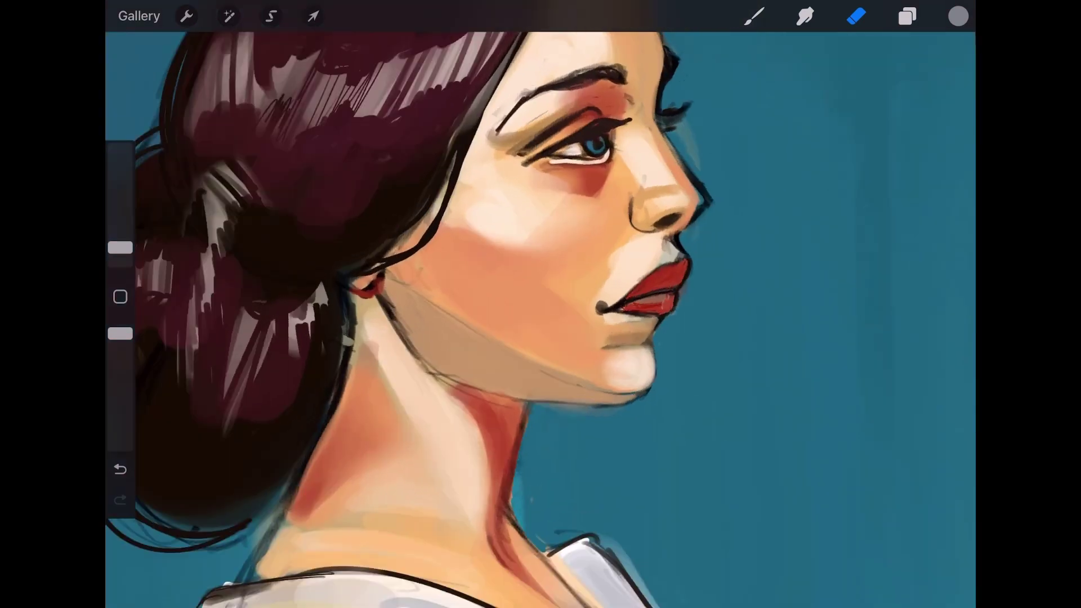
scroll(442, 304, "up", 3)
scroll(541, 304, "down", 3)
key("b")
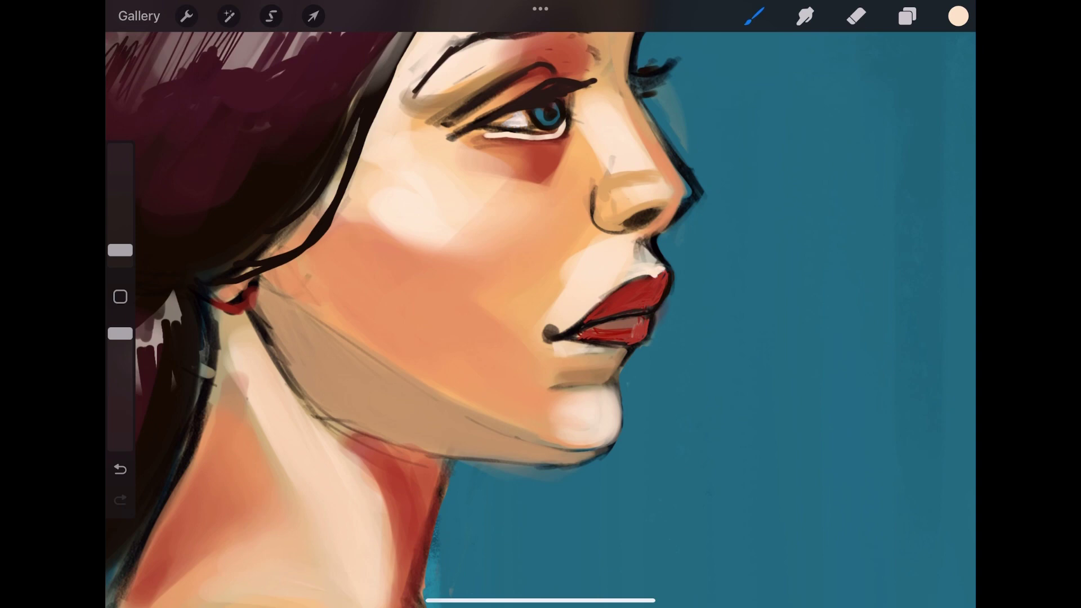
Step: Eyedrop skin tones from the face, ending on a slightly darker tan near the eye
scroll(540, 304, "down", 2)
left_click(685, 261)
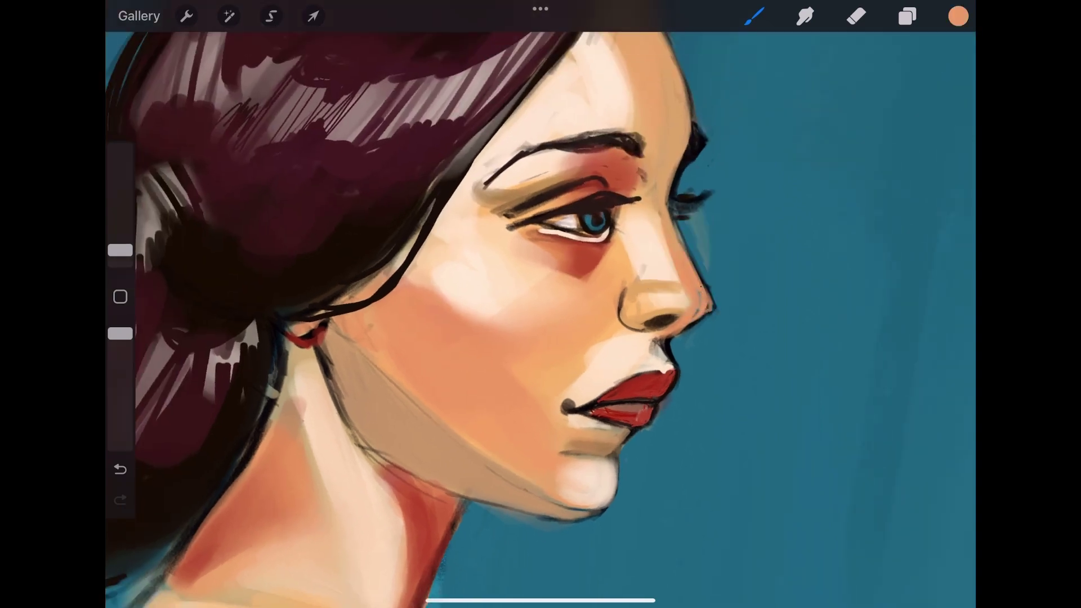
scroll(541, 304, "down", 1)
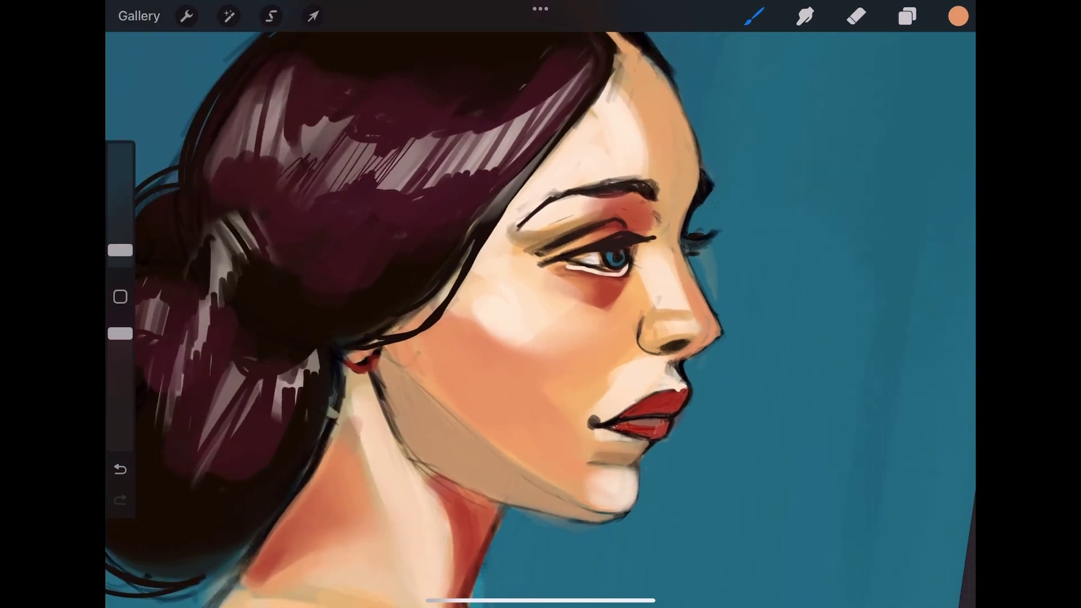
left_click(406, 369)
key("e")
key("b")
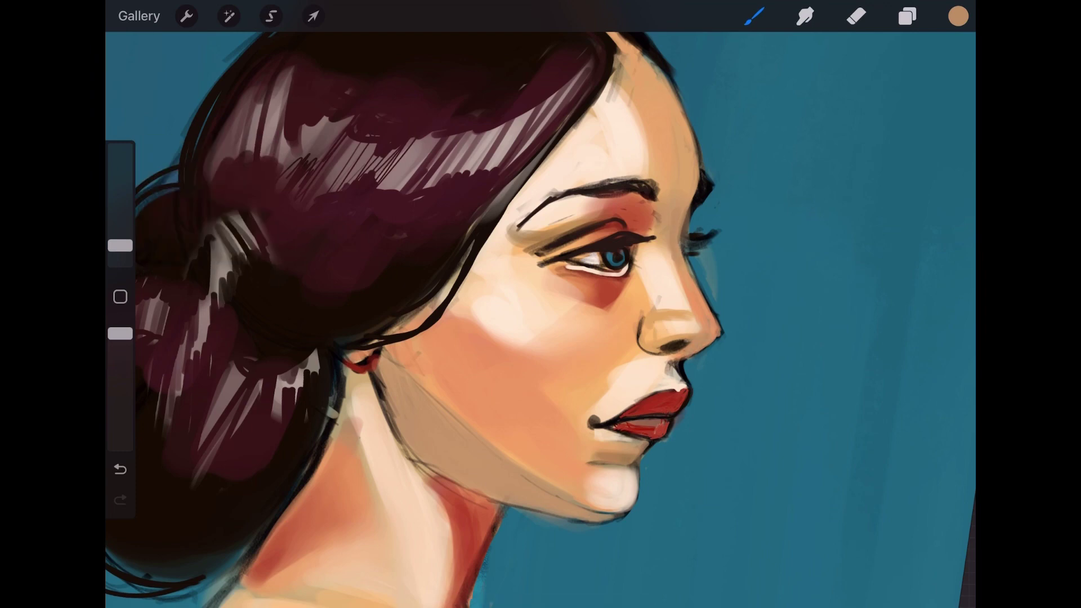
left_click(548, 223)
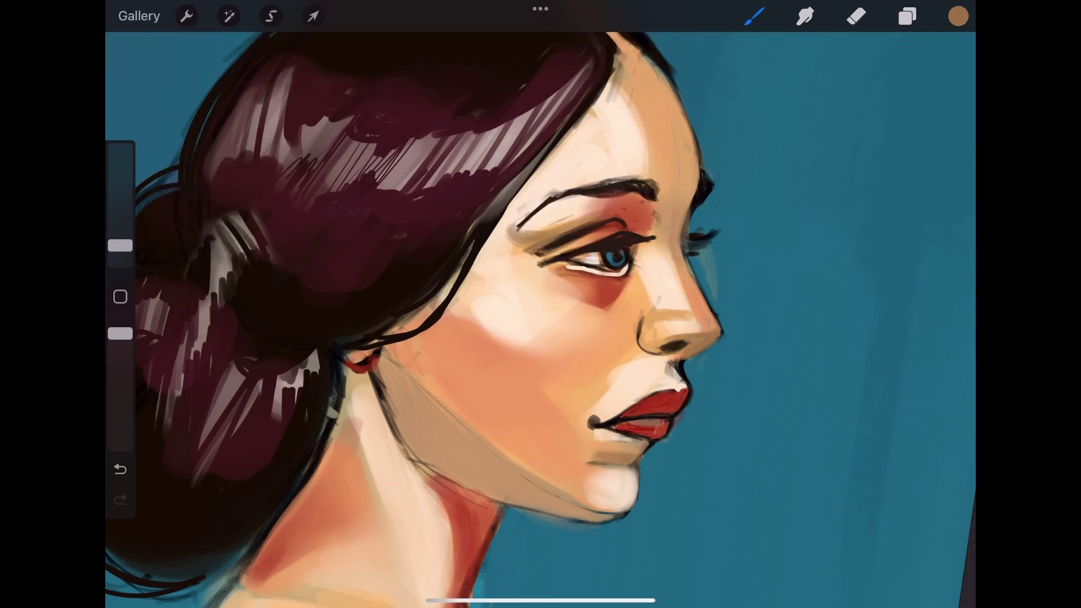
Step: Browse the brush library and layer list while zoomed in on the face and neck
scroll(541, 315, "down", 5)
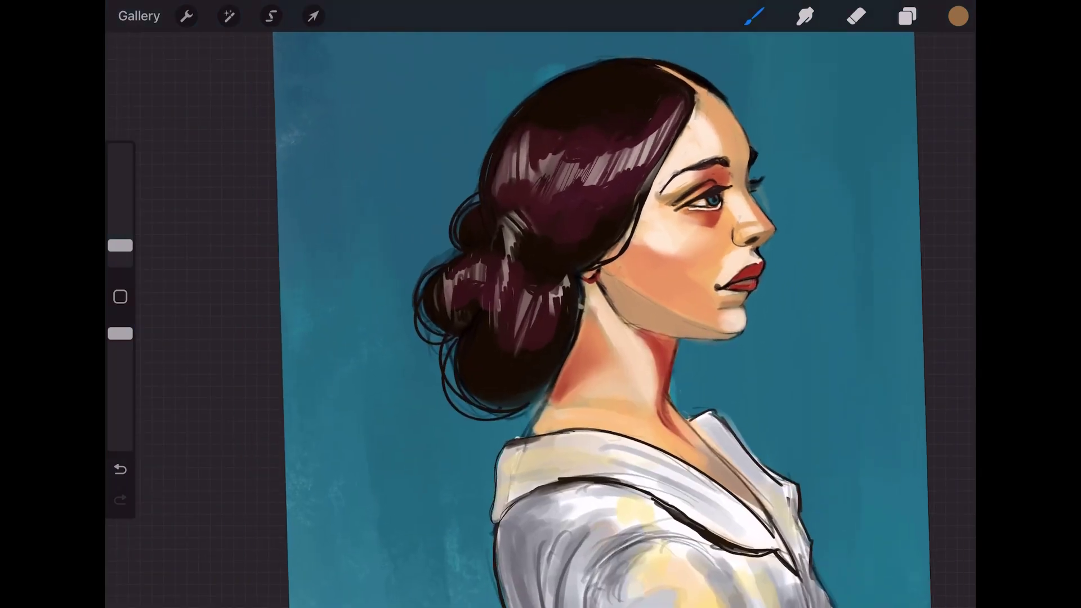
scroll(591, 315, "up", 2)
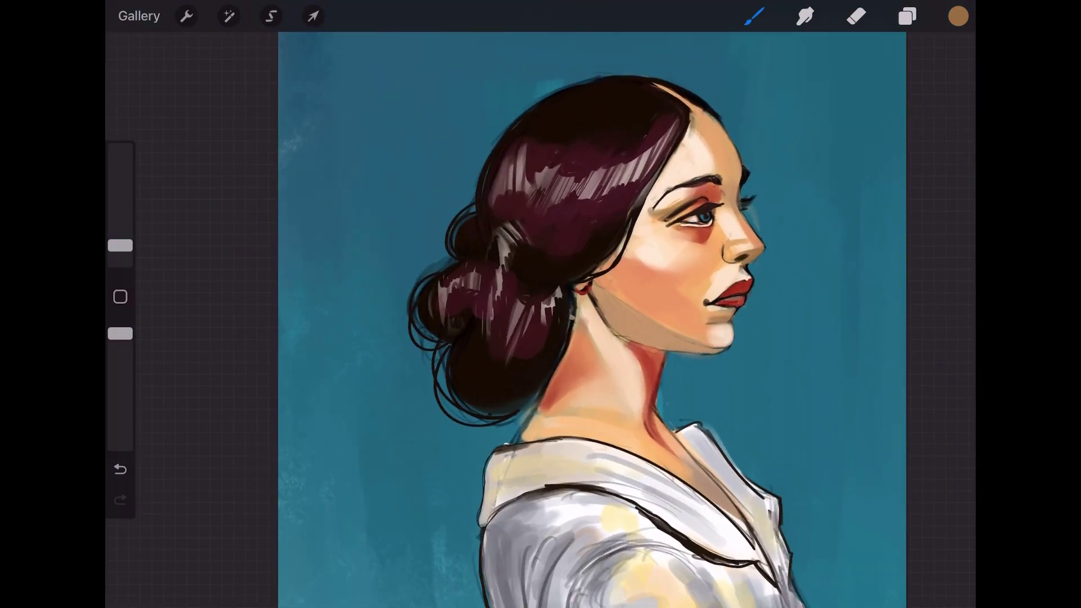
left_click(805, 16)
left_click(908, 16)
left_click(806, 16)
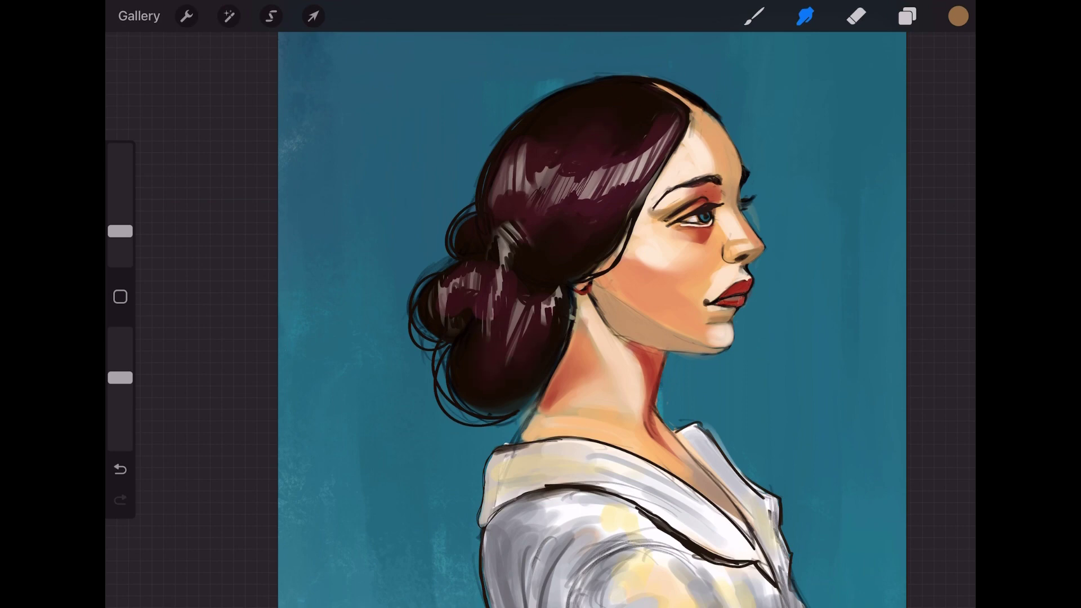
scroll(591, 315, "down", 3)
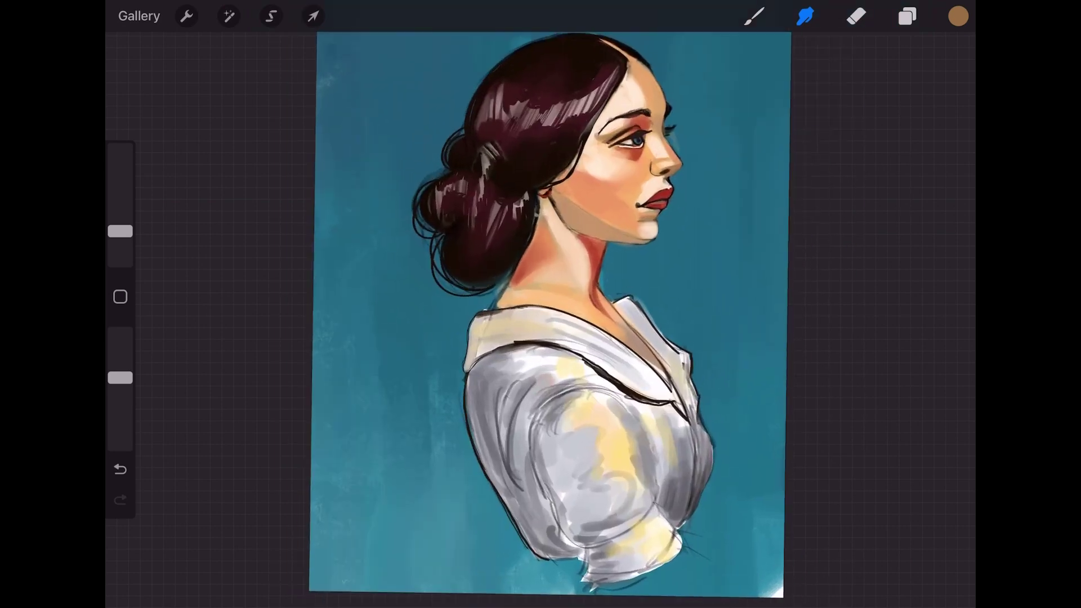
left_click(907, 16)
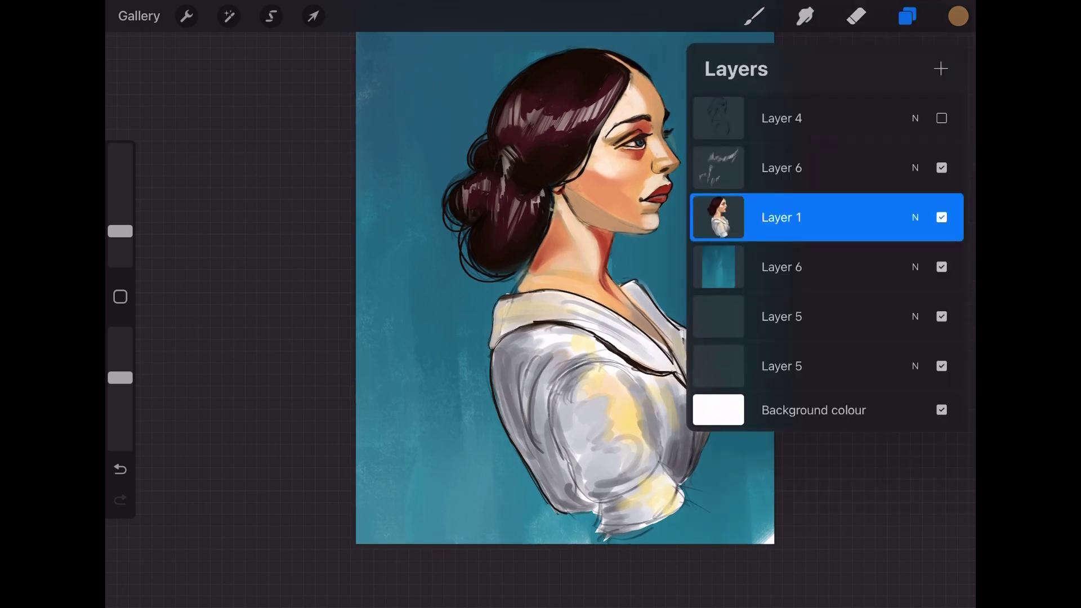
left_click(827, 267)
left_click(908, 16)
Step: Choose the Soft Brush for smudging and soften the background near the lower right
left_click(805, 16)
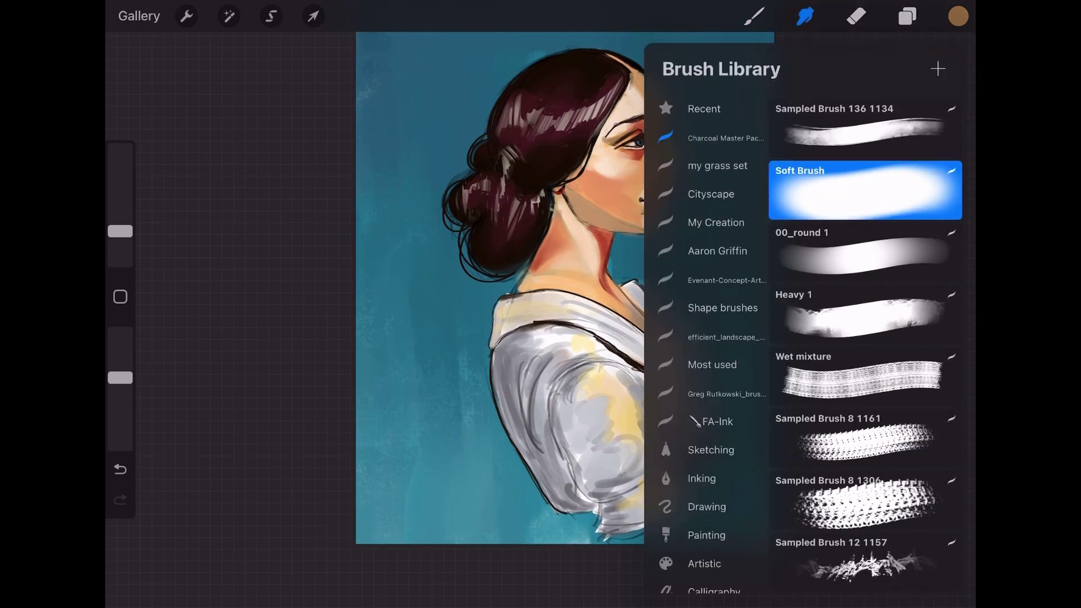
scroll(866, 338, "up", 2)
scroll(866, 338, "down", 4)
left_click(806, 16)
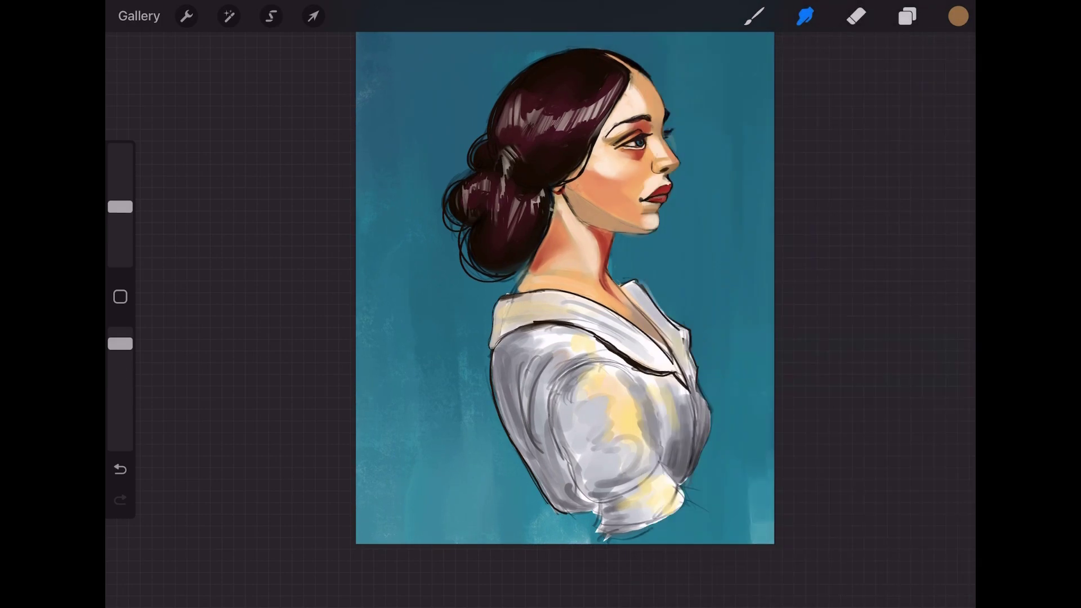
left_click_drag(120, 206, 120, 172)
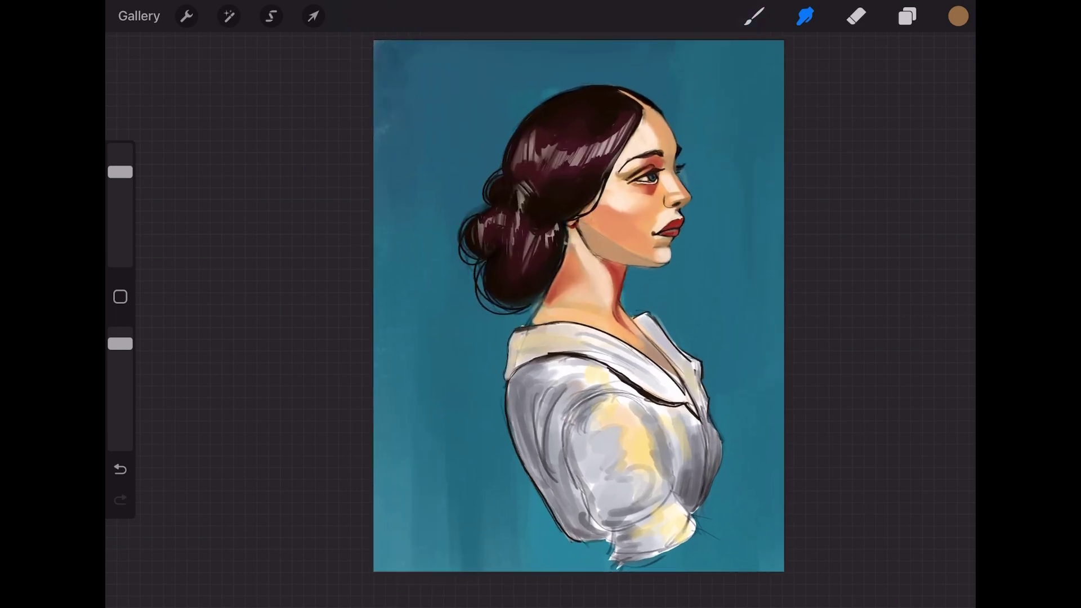
scroll(564, 282, "up", 5)
Step: Lighten the lower lip with a painted stroke
scroll(507, 282, "up", 5)
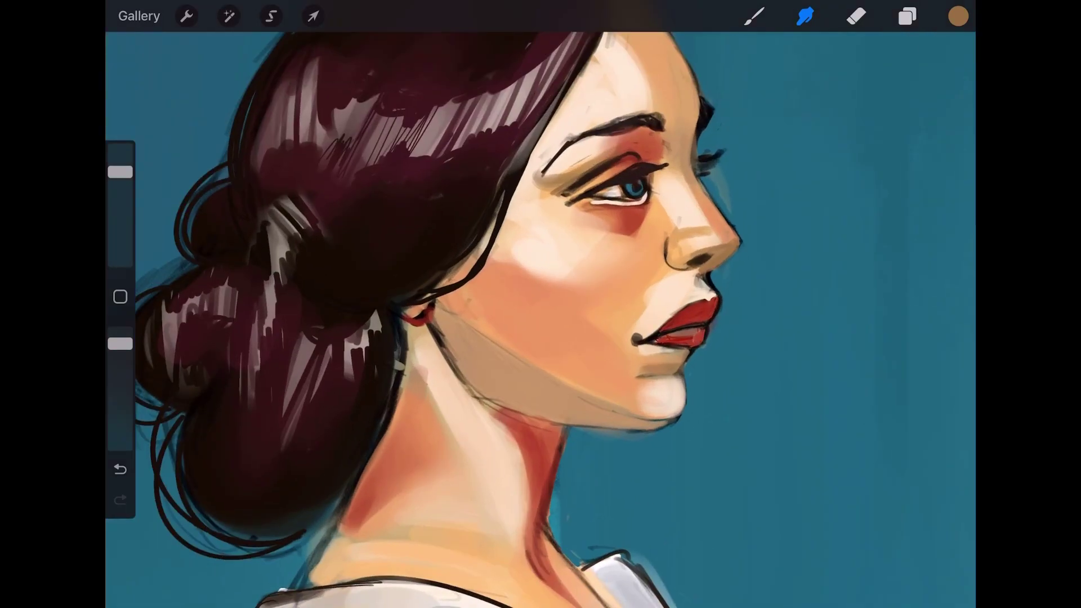
left_click(907, 16)
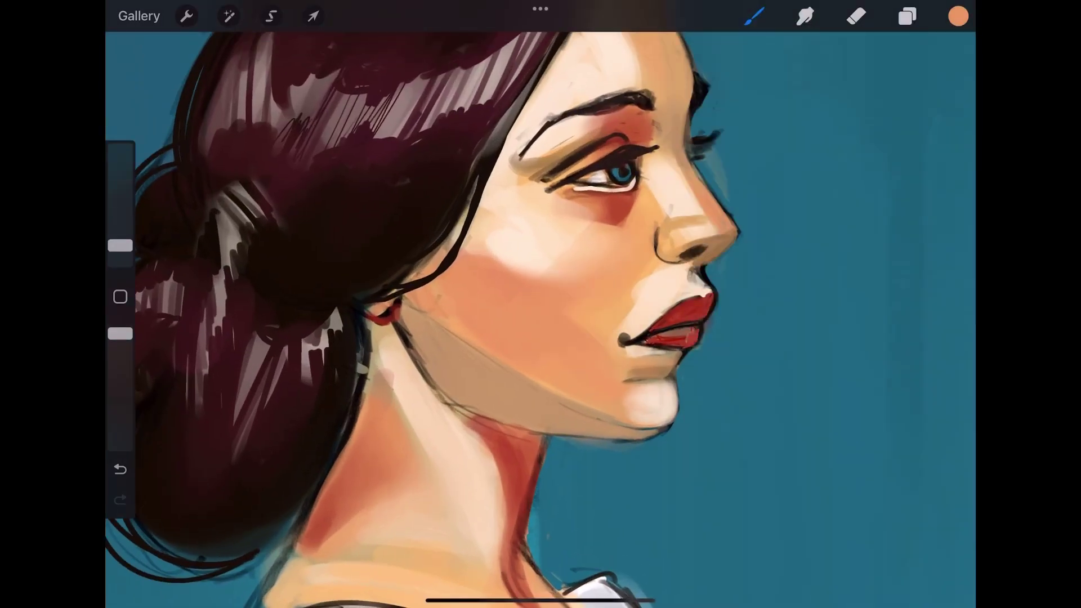
left_click_drag(666, 337, 702, 328)
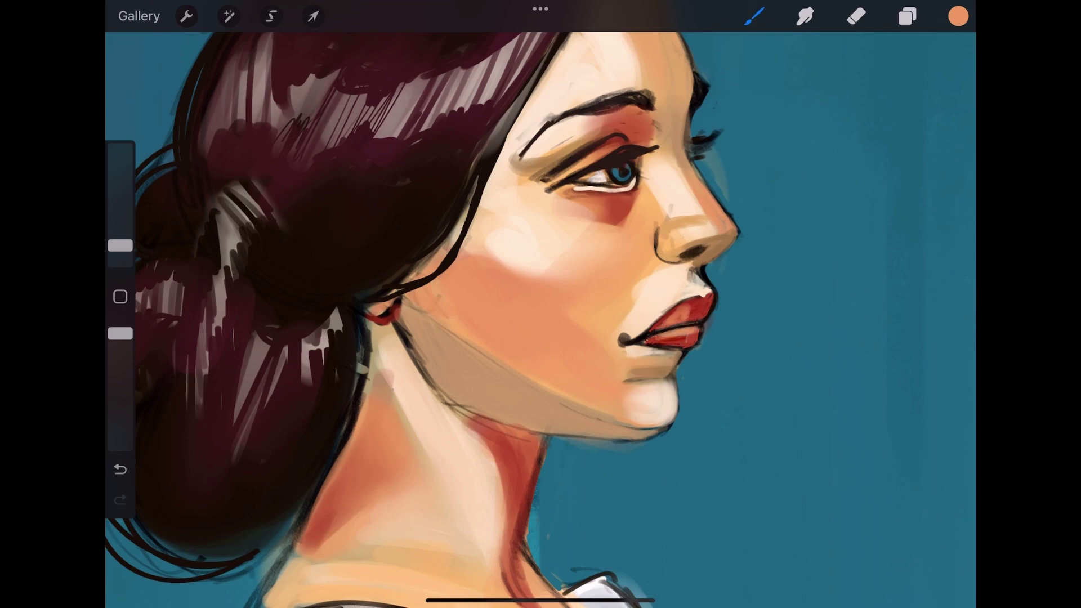
Step: Smudge with a small soft airbrush at 4% to blend the skin below the nose
left_click(806, 15)
left_click(821, 349)
left_click(120, 239)
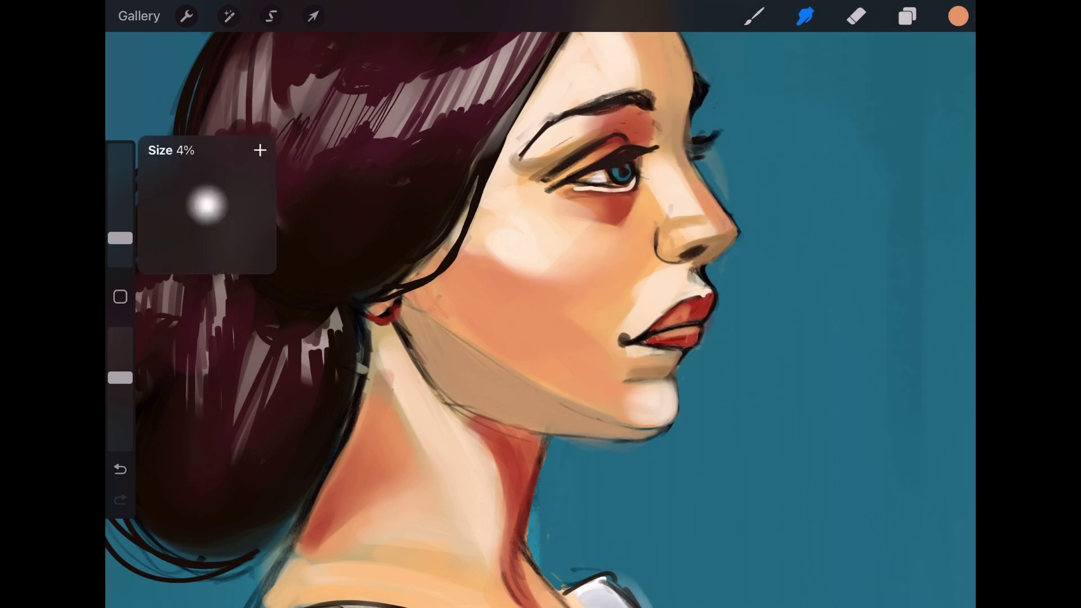
left_click_drag(120, 238, 120, 247)
left_click(908, 16)
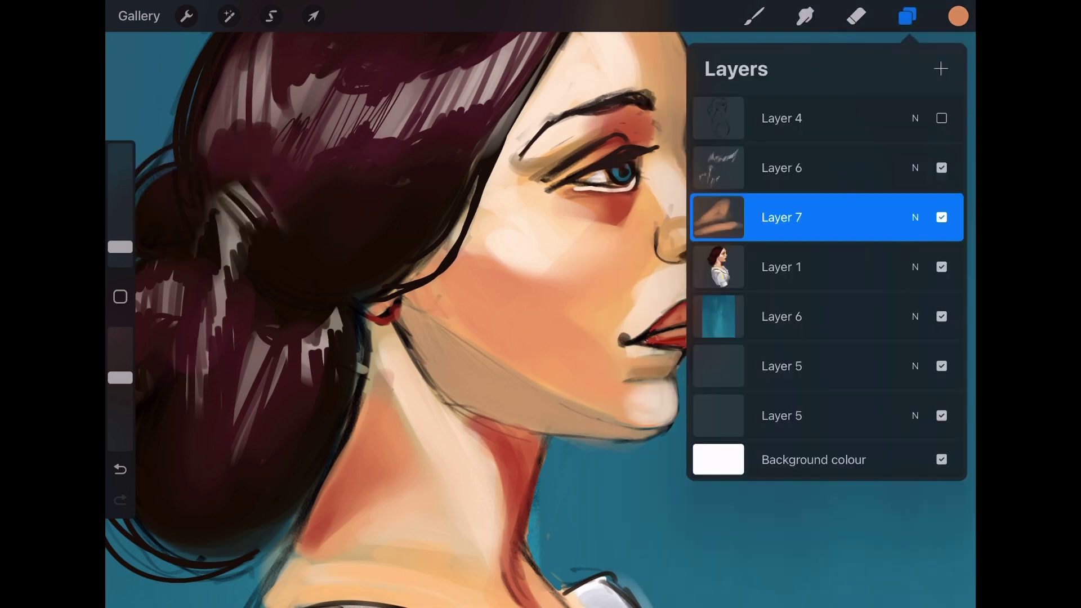
left_click_drag(640, 290, 665, 272)
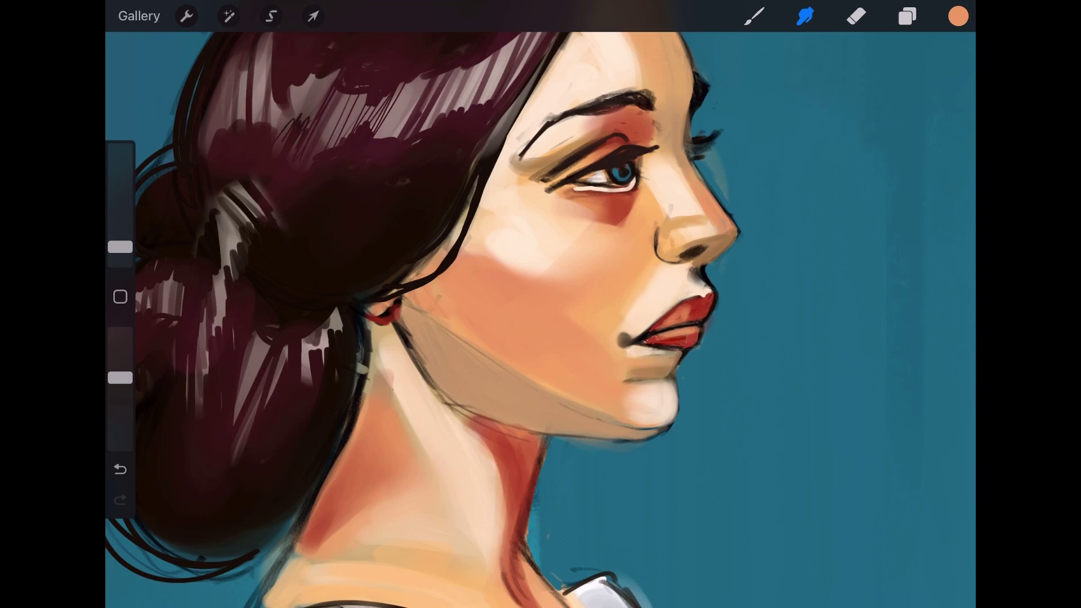
Step: Merge Layer 7 down into Layer 1, then blend the lip line and chin
left_click(907, 16)
left_click(677, 318)
left_click_drag(699, 342, 609, 344)
mouse_move(645, 394)
left_mouse_down()
mouse_move(614, 402)
mouse_move(606, 392)
left_mouse_up()
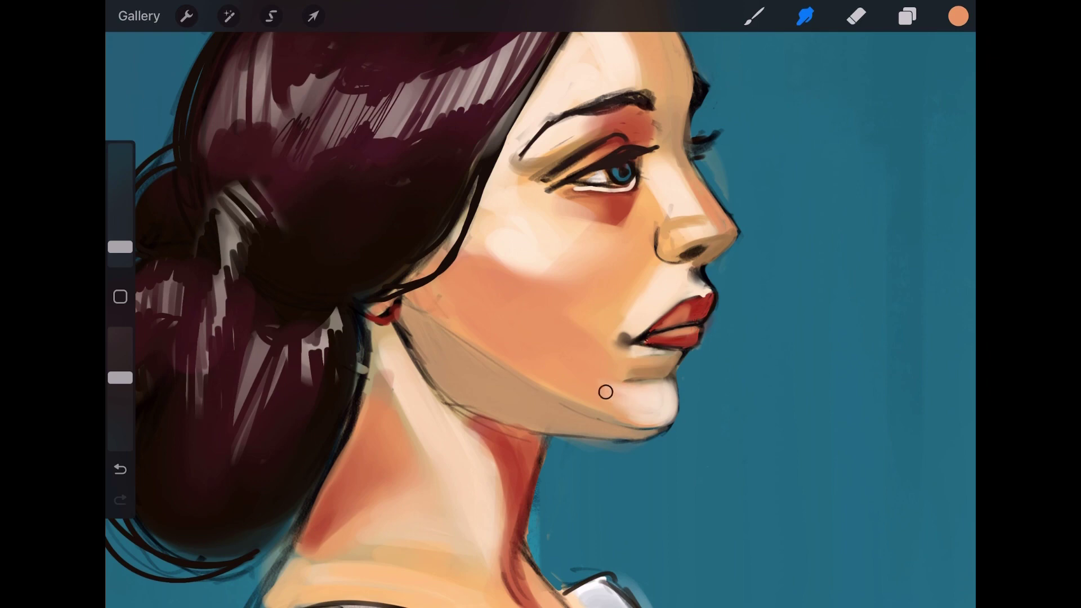
Step: Smudge the neck and collar into the shoulder, undoing the last blending stroke
scroll(540, 304, "down", 5)
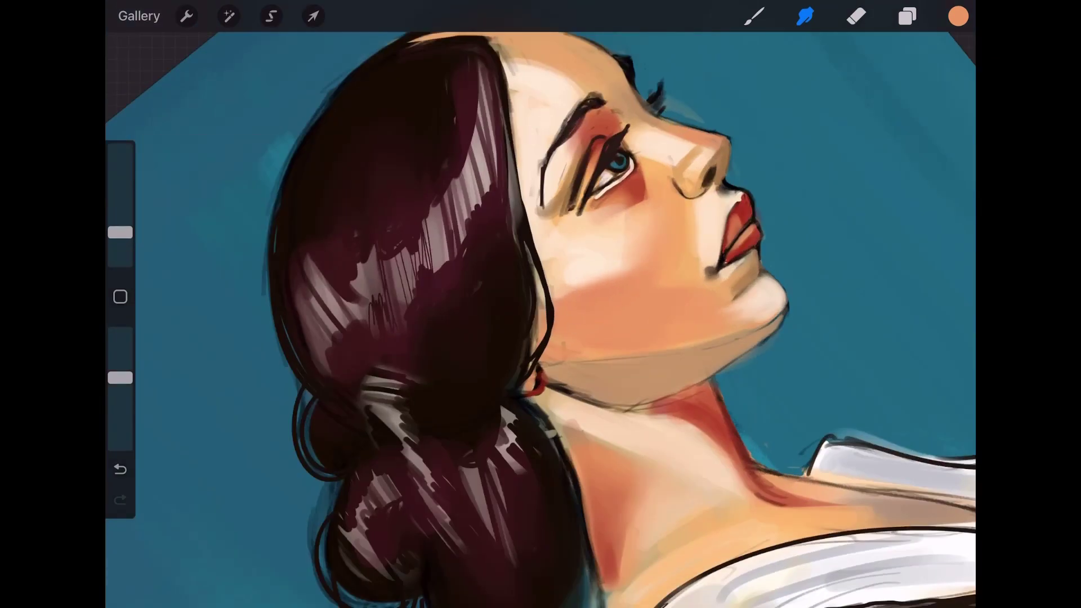
scroll(541, 304, "down", 3)
scroll(541, 304, "down", 3)
scroll(541, 304, "down", 2)
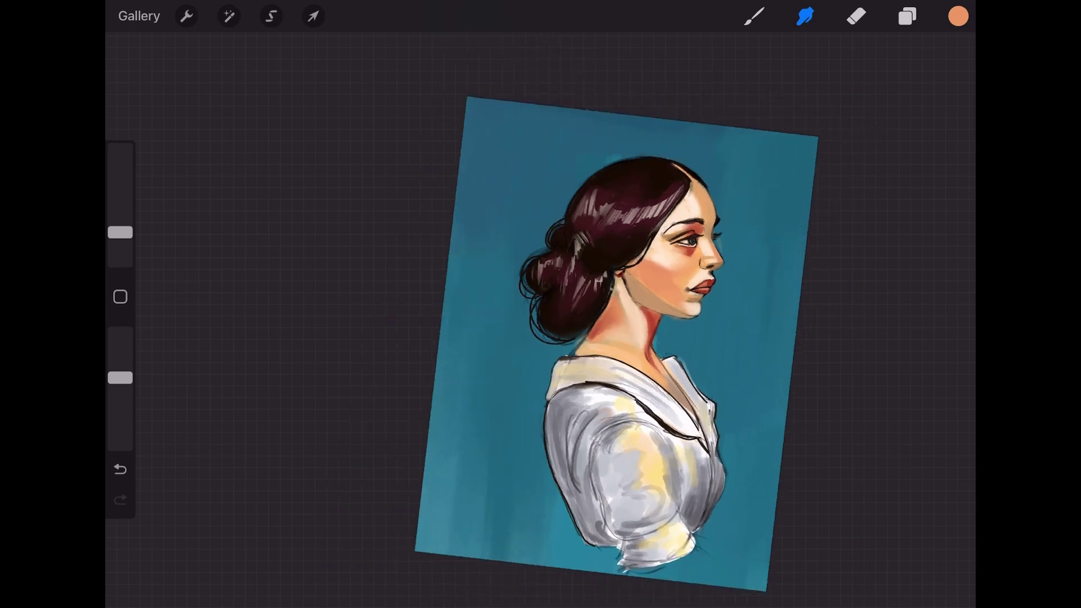
scroll(541, 304, "up", 5)
left_click_drag(490, 261, 450, 281)
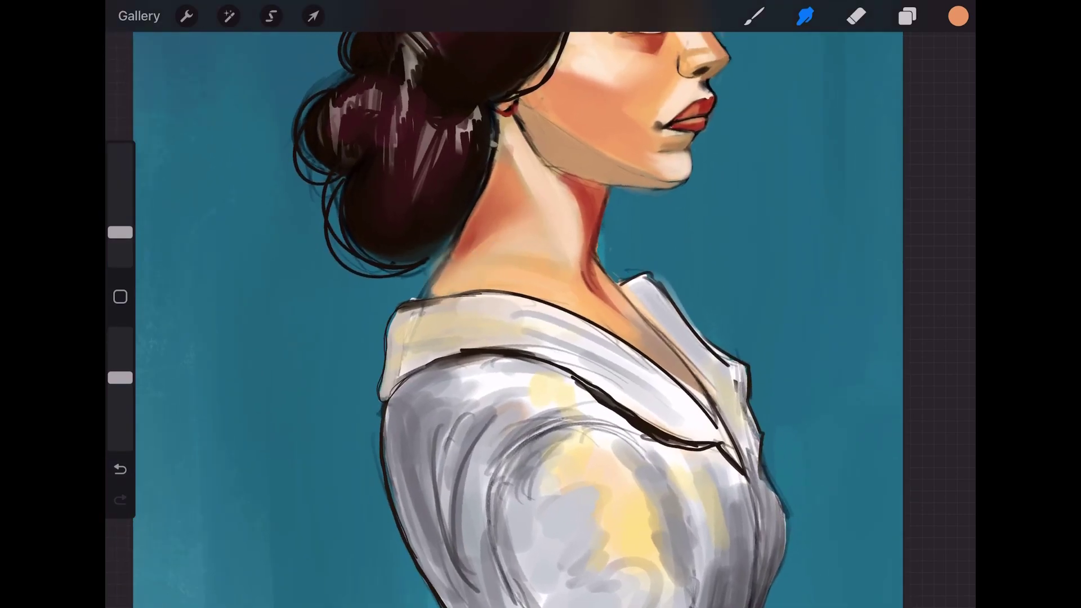
scroll(541, 304, "down", 3)
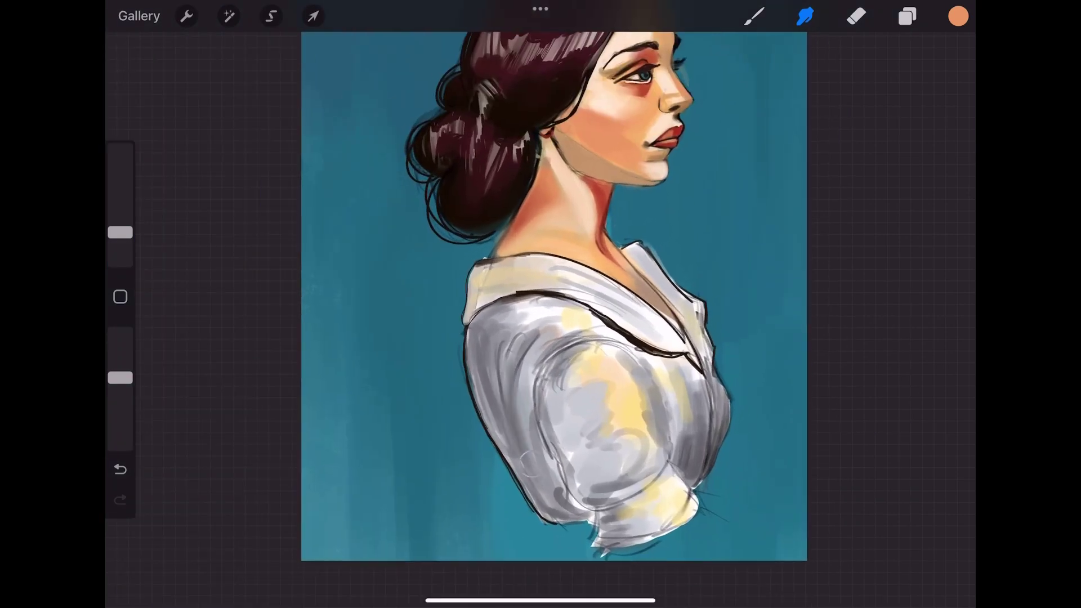
left_click_drag(504, 350, 547, 299)
mouse_move(611, 372)
left_mouse_down()
mouse_move(652, 321)
mouse_move(673, 326)
left_mouse_up()
key("ctrl+z")
Step: Paint pale yellow light across the collar and chest
left_click(754, 16)
left_click(656, 325)
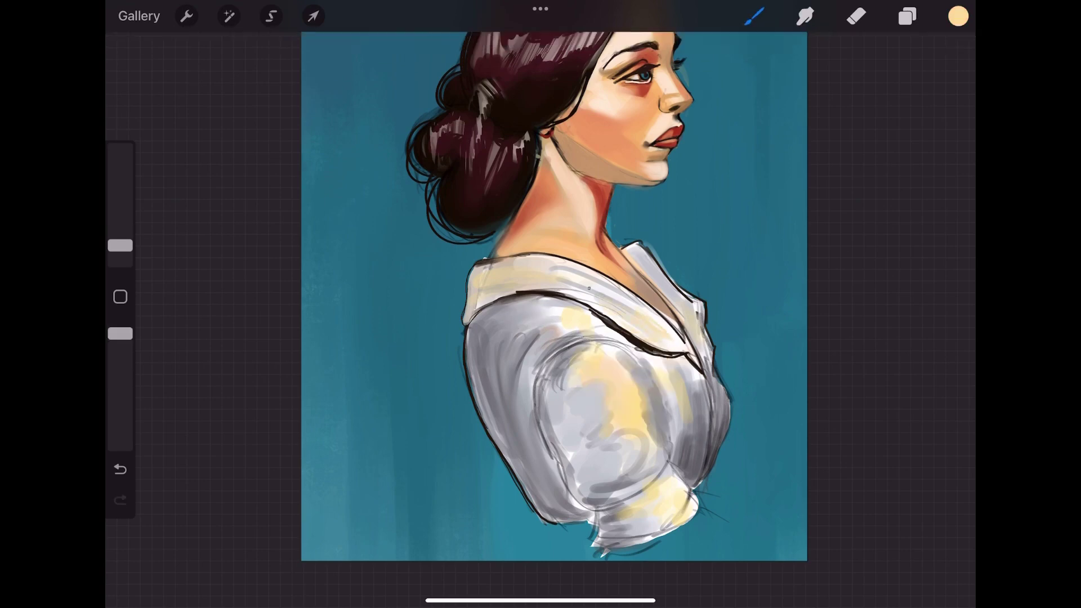
left_click_drag(566, 274, 645, 313)
mouse_move(648, 265)
left_mouse_down()
mouse_move(698, 333)
mouse_move(662, 355)
left_mouse_up()
left_click_drag(594, 306, 687, 352)
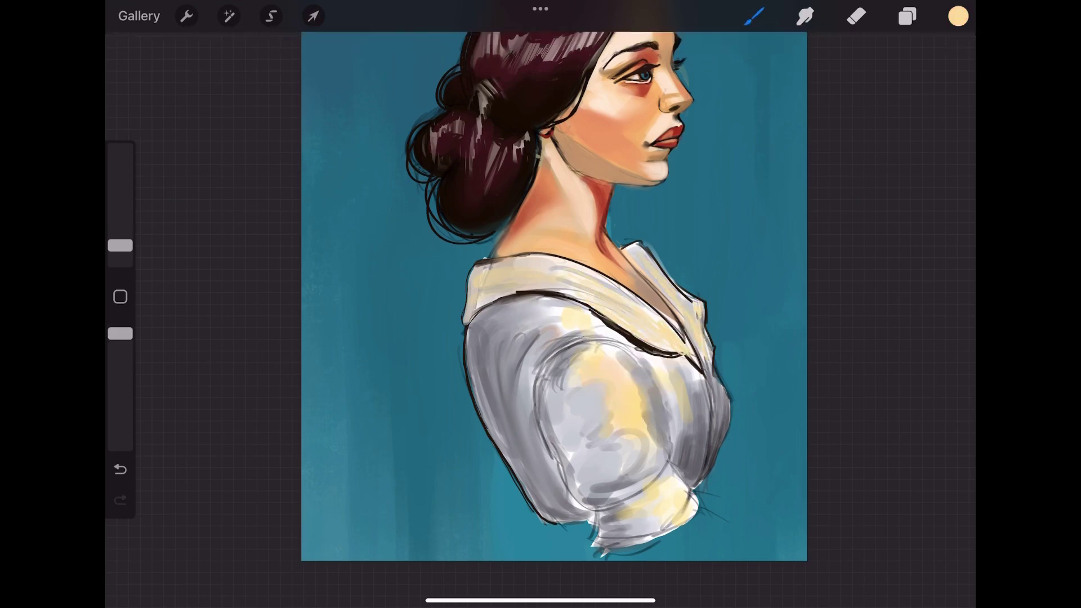
Step: In dark grey, outline the left shoulder, the sleeve seam and under the cuff
mouse_move(555, 296)
left_mouse_down()
mouse_move(589, 262)
mouse_move(575, 383)
mouse_move(600, 434)
left_mouse_up()
left_click_drag(120, 246, 120, 235)
left_click_drag(529, 268, 552, 402)
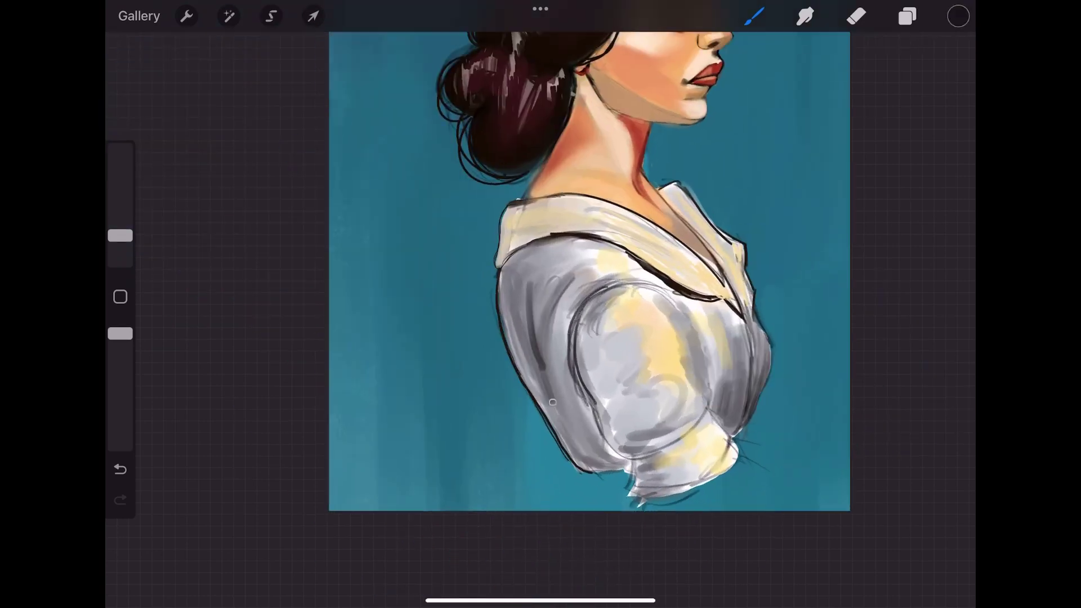
left_click_drag(563, 288, 555, 417)
left_click_drag(571, 318, 597, 411)
mouse_move(592, 405)
left_mouse_down()
mouse_move(653, 462)
mouse_move(614, 507)
left_mouse_up()
left_click_drag(628, 465, 656, 500)
Step: Draw dark grey folds and edge marks along the sleeve's right side and bottom
left_click_drag(712, 390, 733, 434)
mouse_move(682, 319)
left_mouse_down()
mouse_move(707, 405)
mouse_move(707, 377)
left_mouse_up()
left_click_drag(591, 407, 626, 456)
mouse_move(597, 292)
left_mouse_down()
mouse_move(678, 429)
mouse_move(656, 437)
left_mouse_up()
scroll(580, 279, "up", 5)
left_click_drag(656, 422, 647, 435)
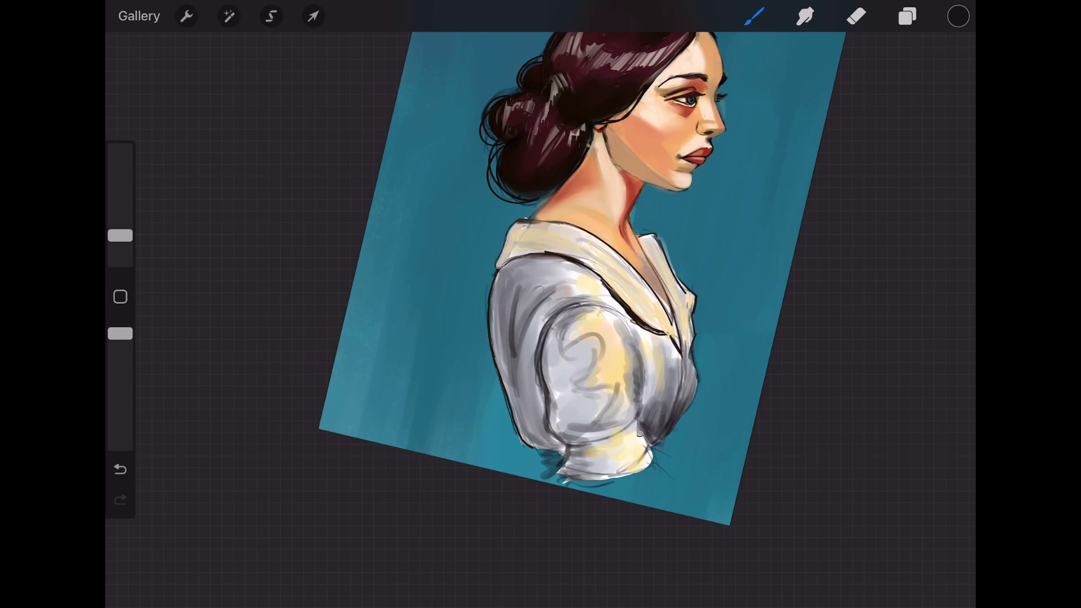
left_click_drag(544, 465, 586, 486)
Step: Pinch the layers together, merging the painting into Layer 1 and the backgrounds together
scroll(566, 316, "up", 3)
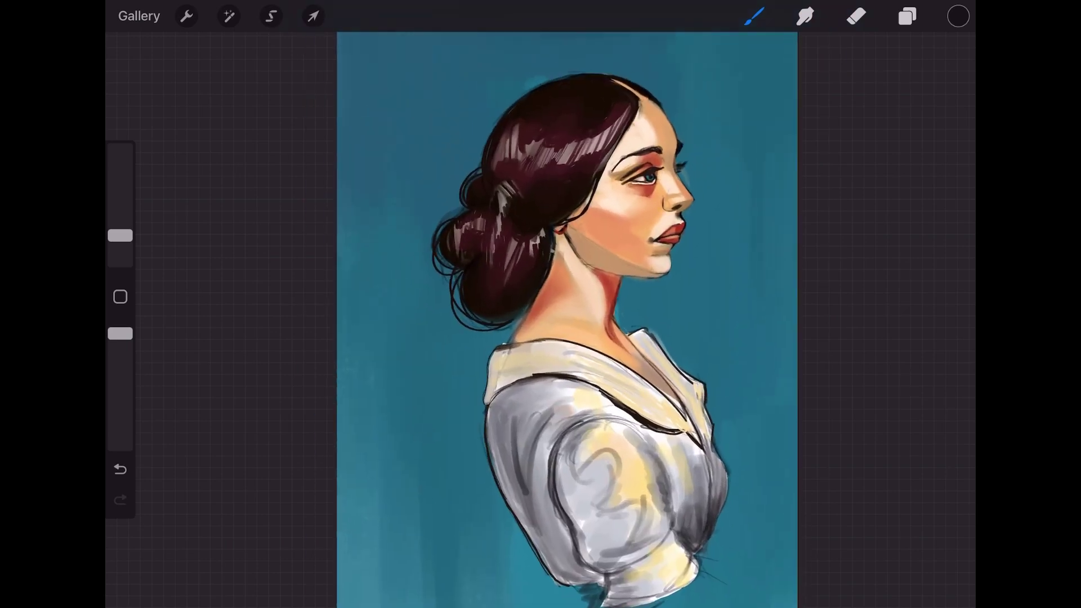
left_click(229, 16)
left_click(907, 16)
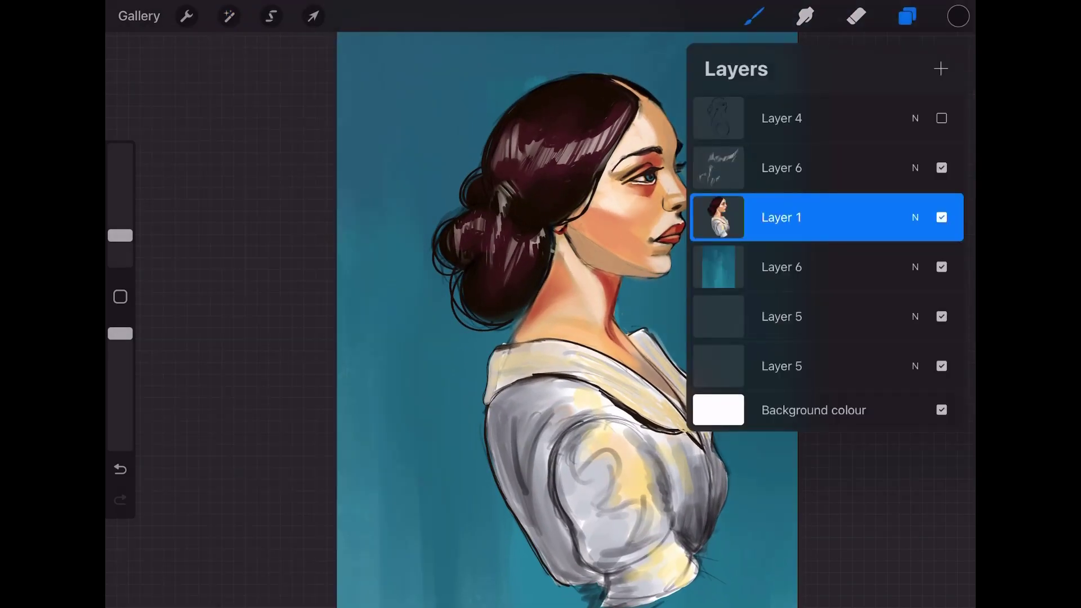
left_click_drag(822, 168, 822, 312)
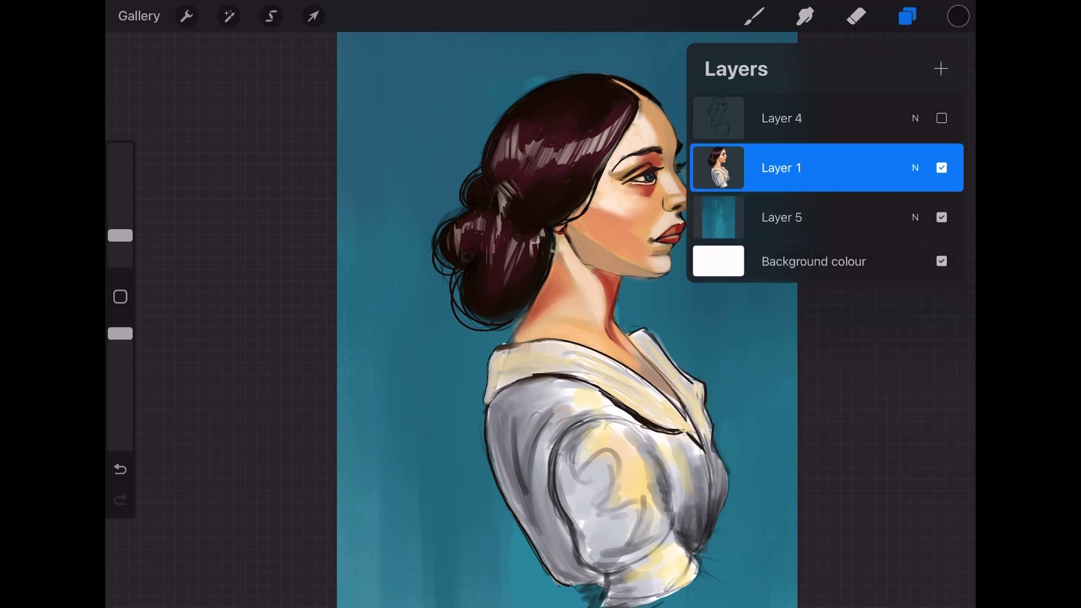
left_click(228, 16)
Step: Copy the whole canvas and paste it back in through Actions > Add
left_click(186, 16)
left_click(172, 104)
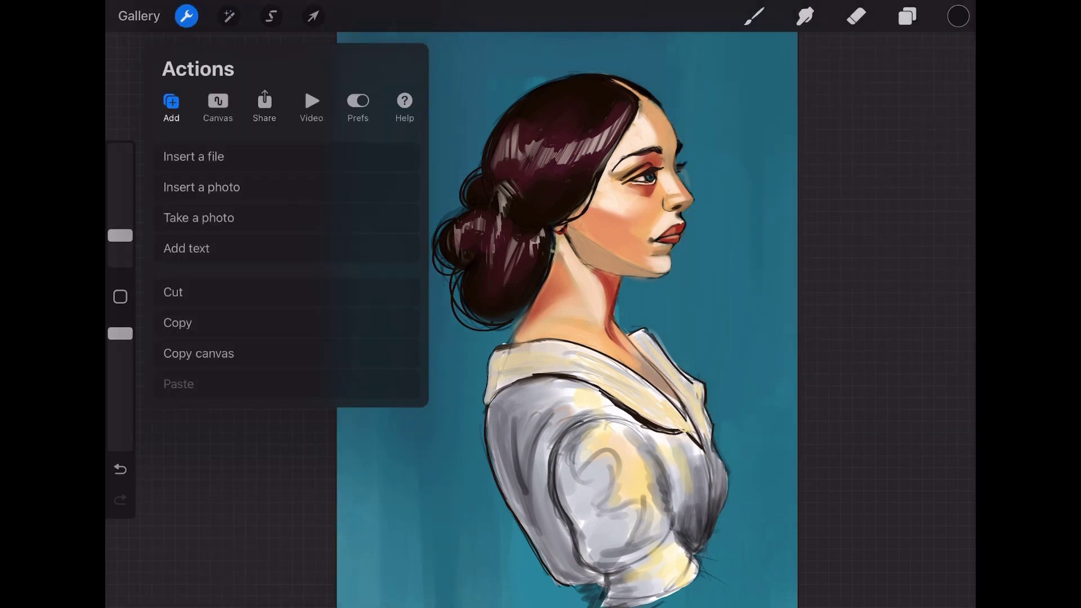
left_click(199, 353)
left_click(178, 383)
Step: Raise the Hue, Saturation, Brightness saturation from 50% to 55%
left_click(229, 16)
left_click(251, 101)
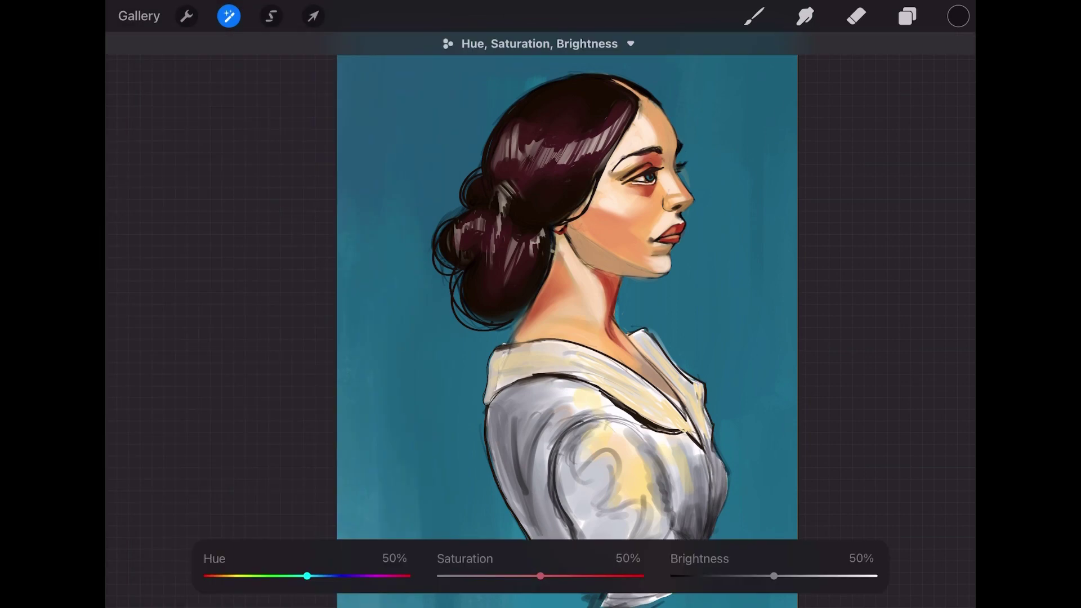
left_click_drag(541, 576, 553, 575)
left_click(754, 16)
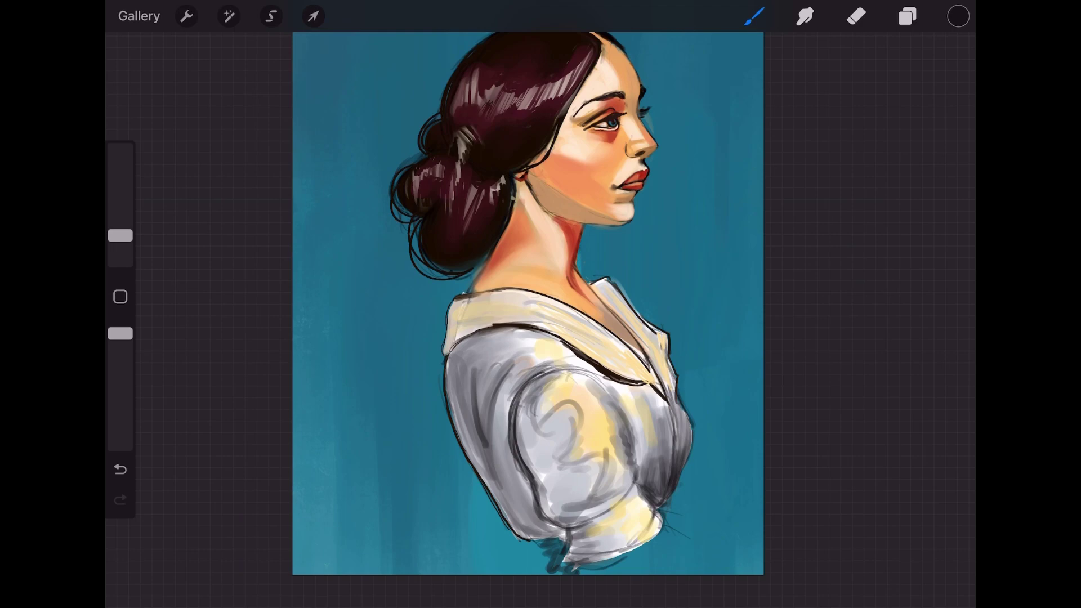
scroll(529, 304, "down", 5)
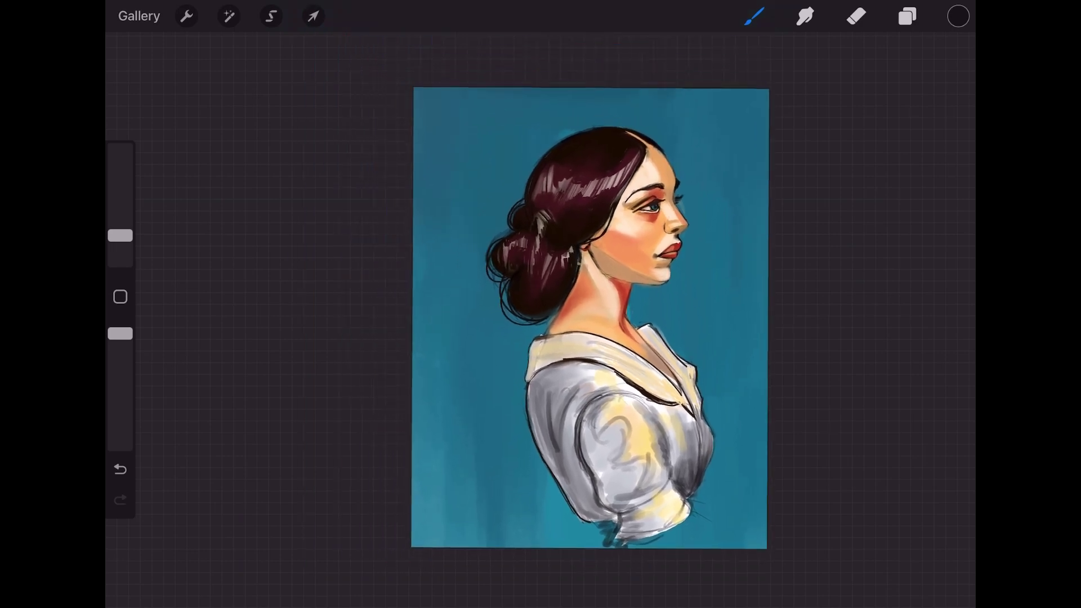
scroll(586, 318, "down", 5)
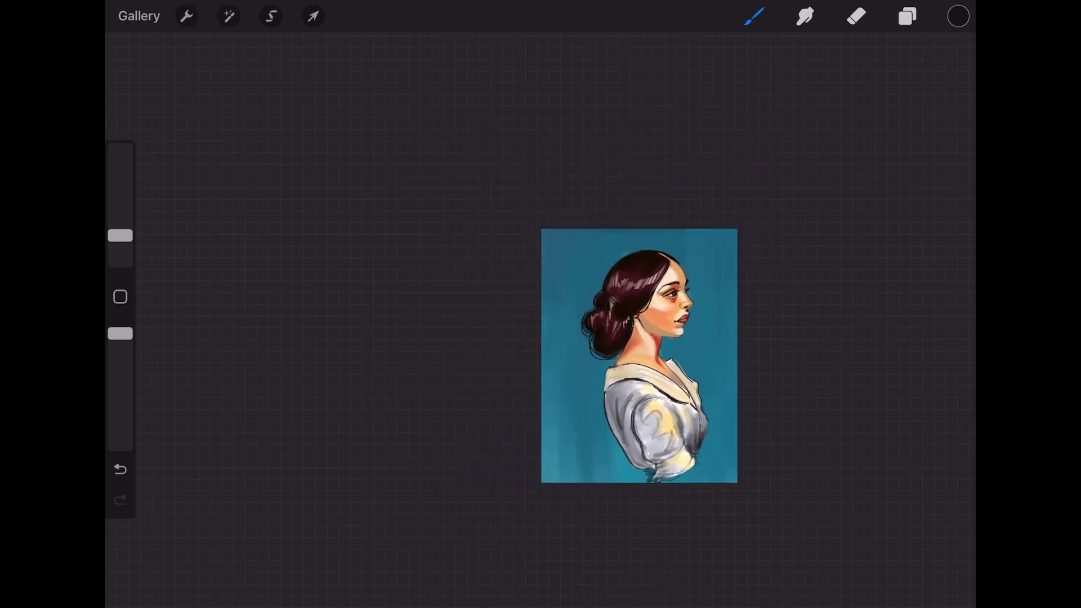
scroll(571, 336, "up", 10)
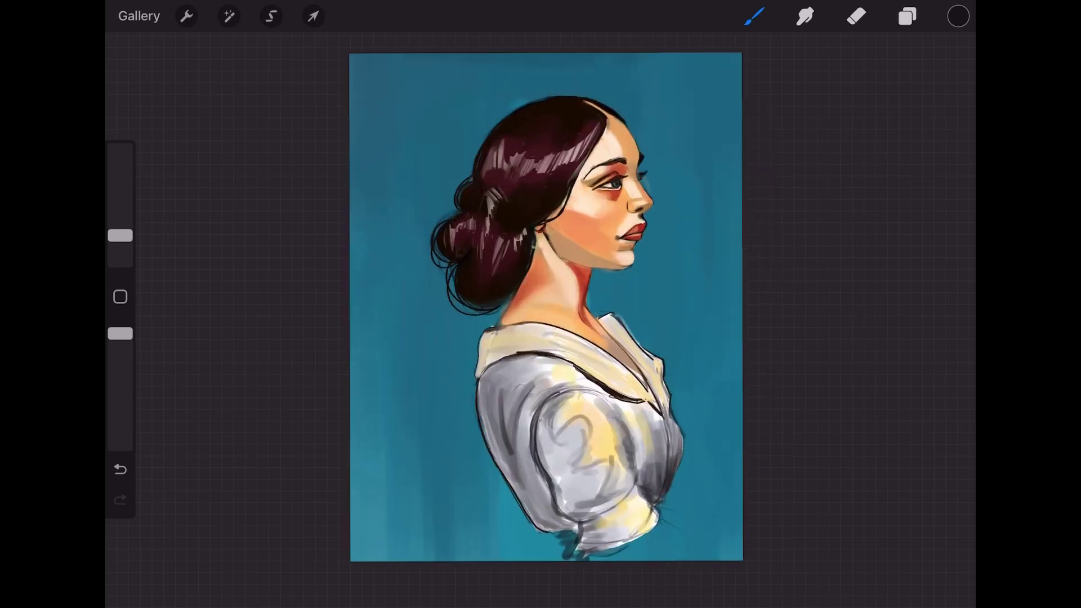